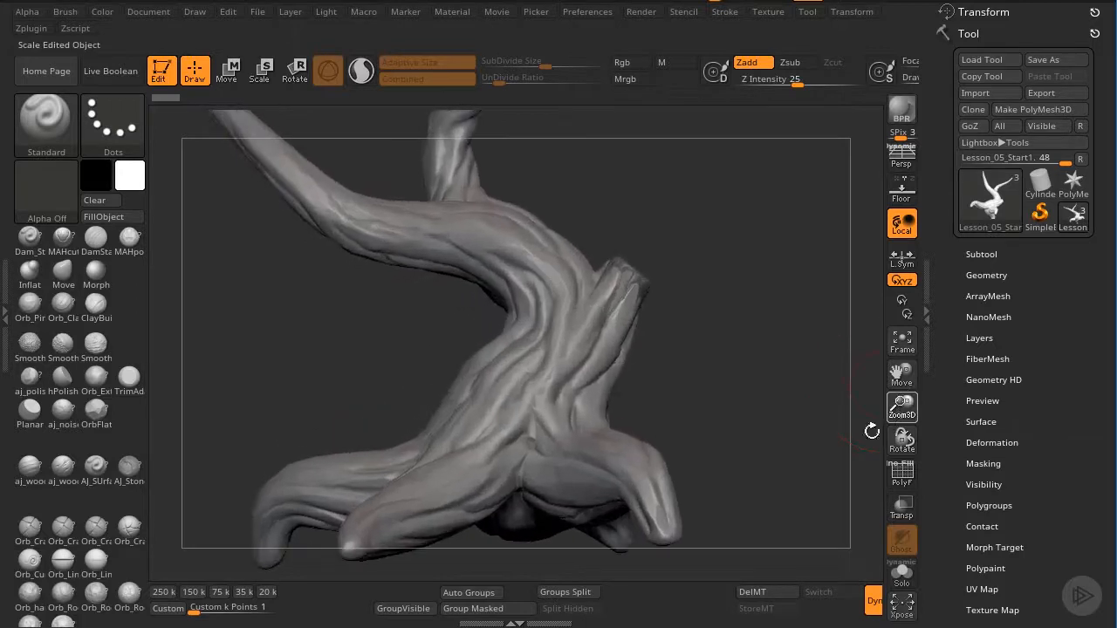
Examine the sculpted bark on the trunk, the cut branch stump and the roots from several angles.
left_click_drag(899, 407, 712, 450)
left_click_drag(903, 406, 767, 474)
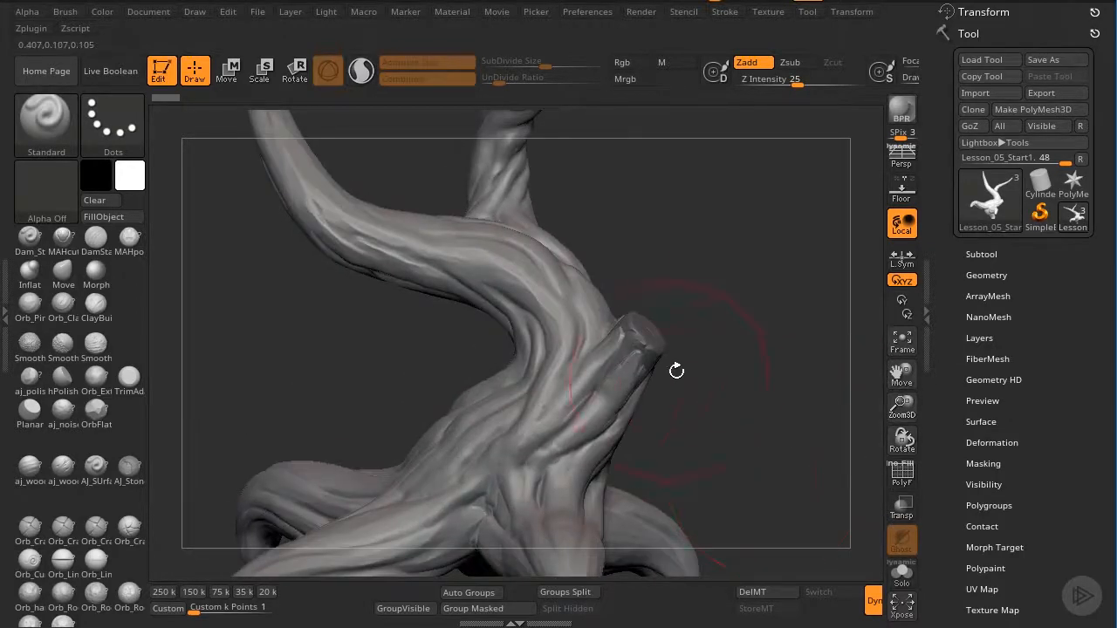
left_click_drag(733, 437, 734, 397)
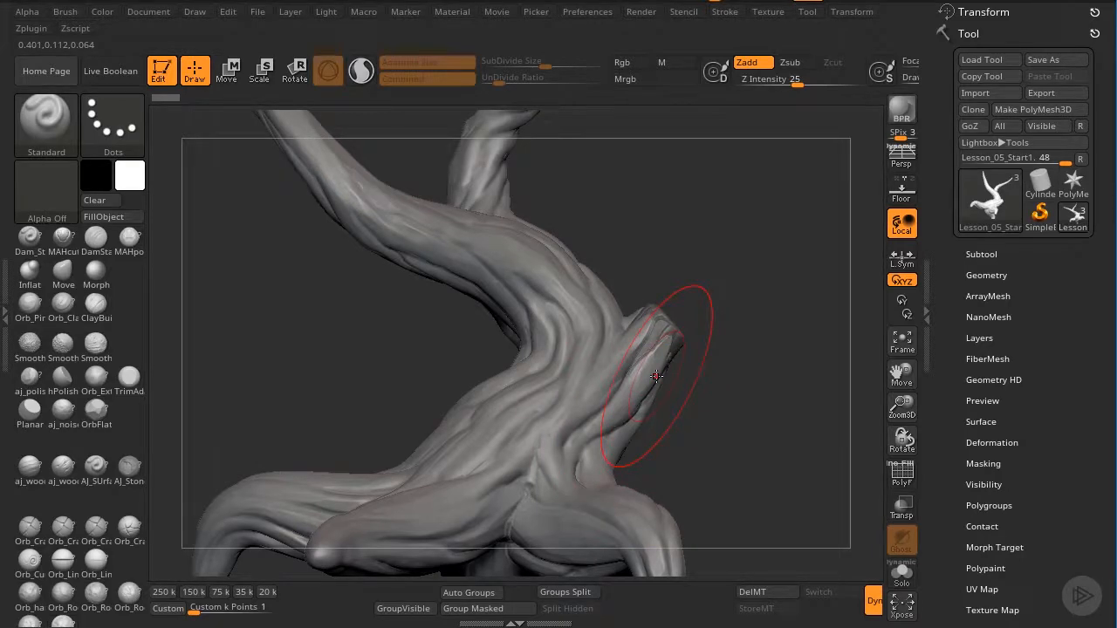
left_click_drag(901, 410, 875, 262)
left_click_drag(838, 336, 767, 356)
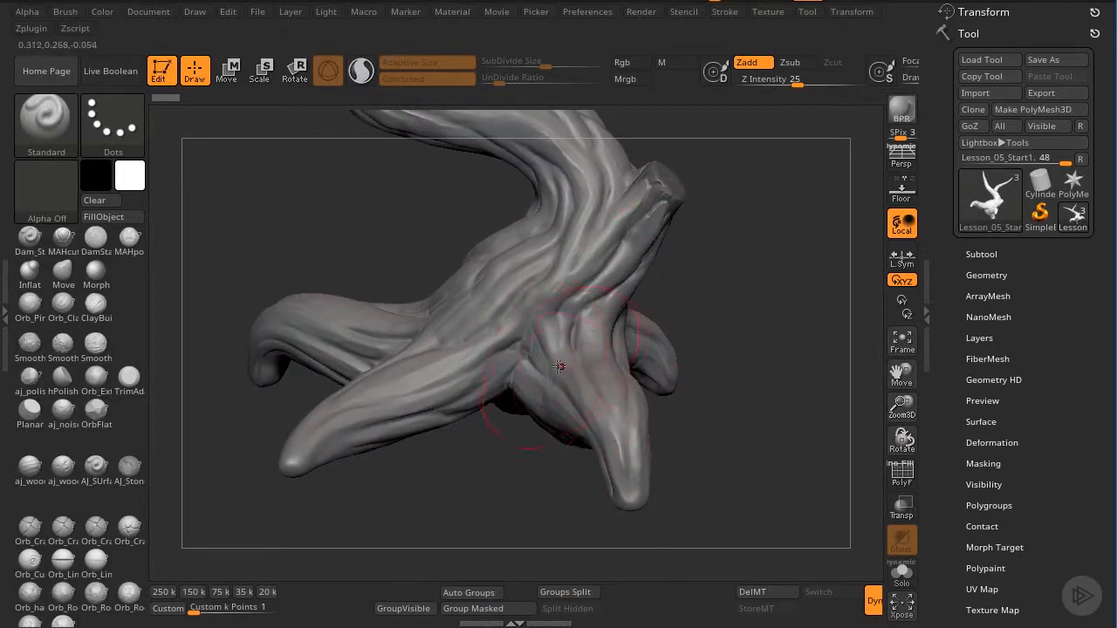
left_click_drag(755, 427, 751, 497)
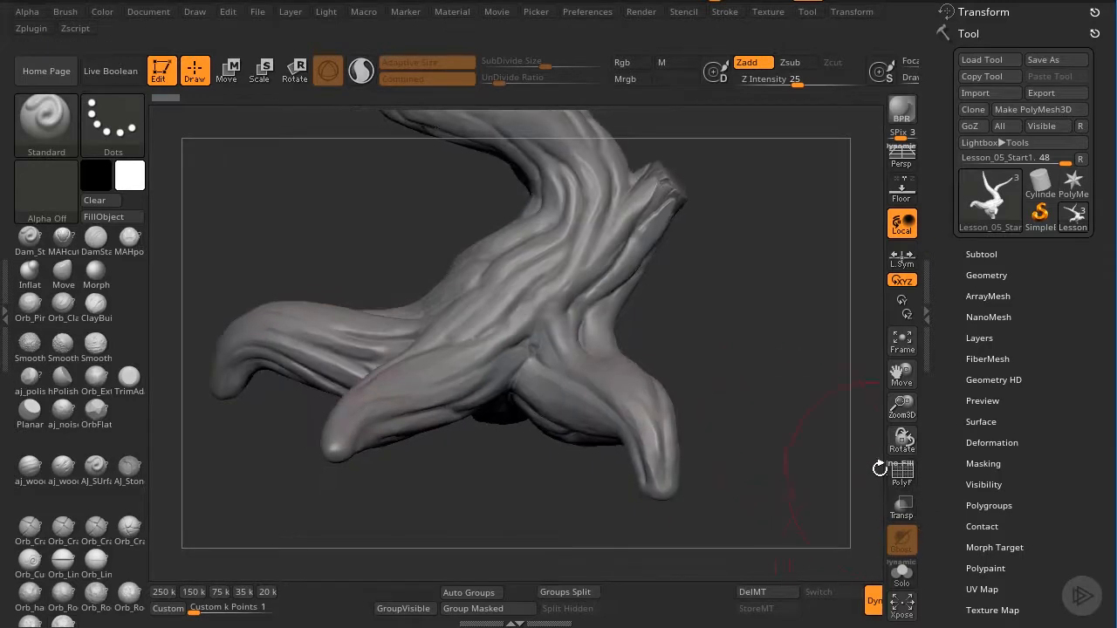
Hide the tool settings to widen the canvas and remesh the tree with DynaMesh at resolution 4096.
left_click(925, 335)
double_click(931, 348)
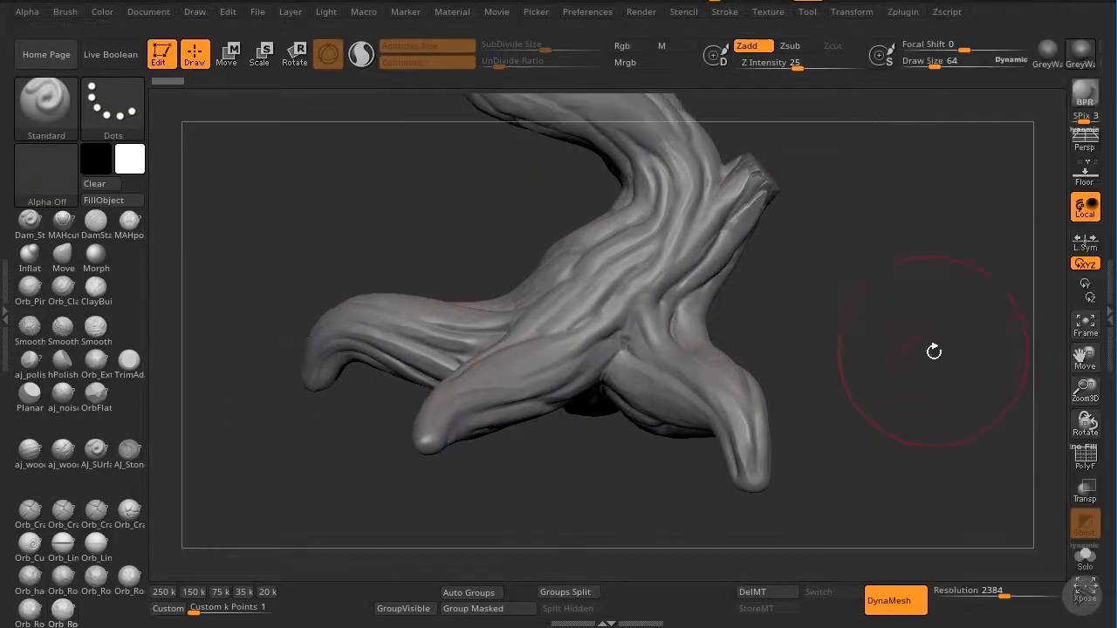
left_click_drag(1007, 595, 1060, 595)
left_click(897, 611)
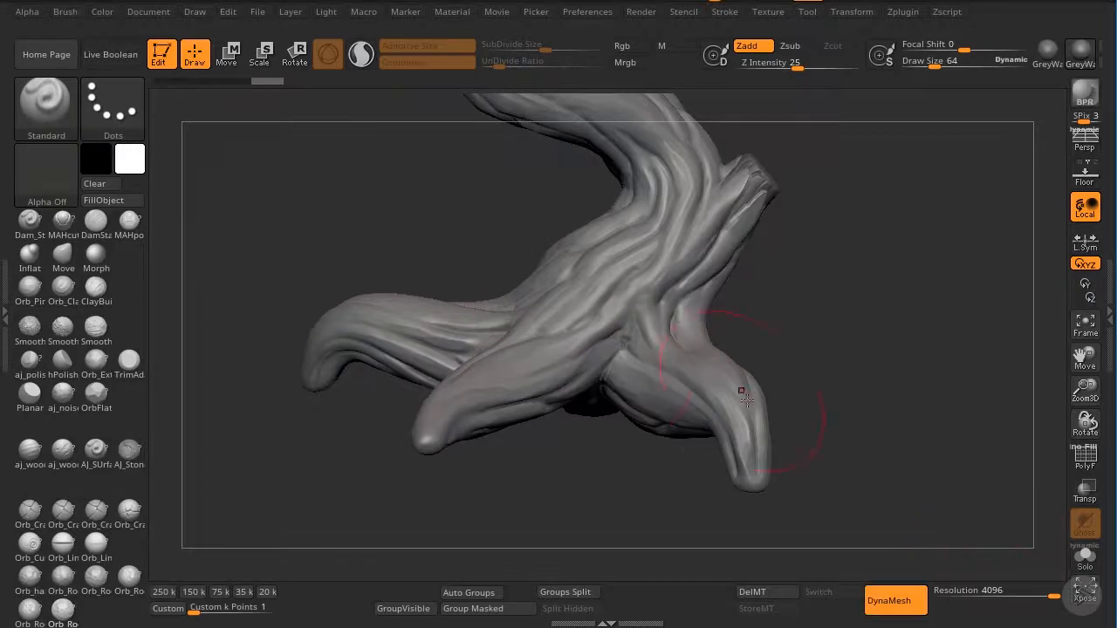
Choose the Orb_Cracks brush for the root junction, with a draw size of 10 and a Z Intensity of 11.
left_click_drag(1074, 393, 1064, 506)
left_click_drag(1081, 360, 925, 262)
left_click_drag(968, 324, 888, 332)
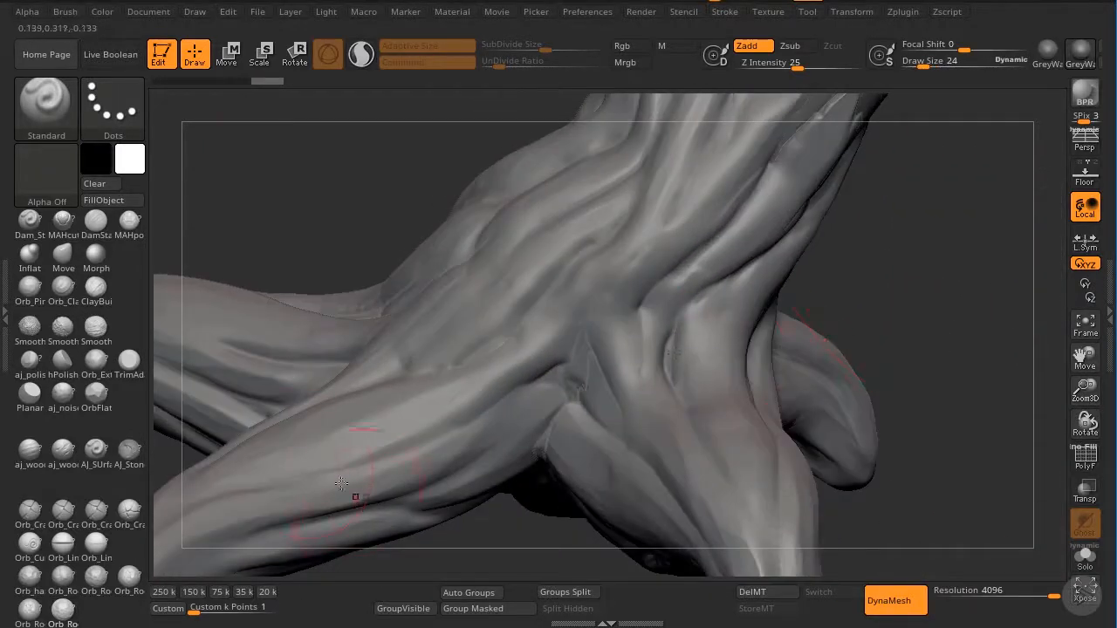
left_click(41, 514)
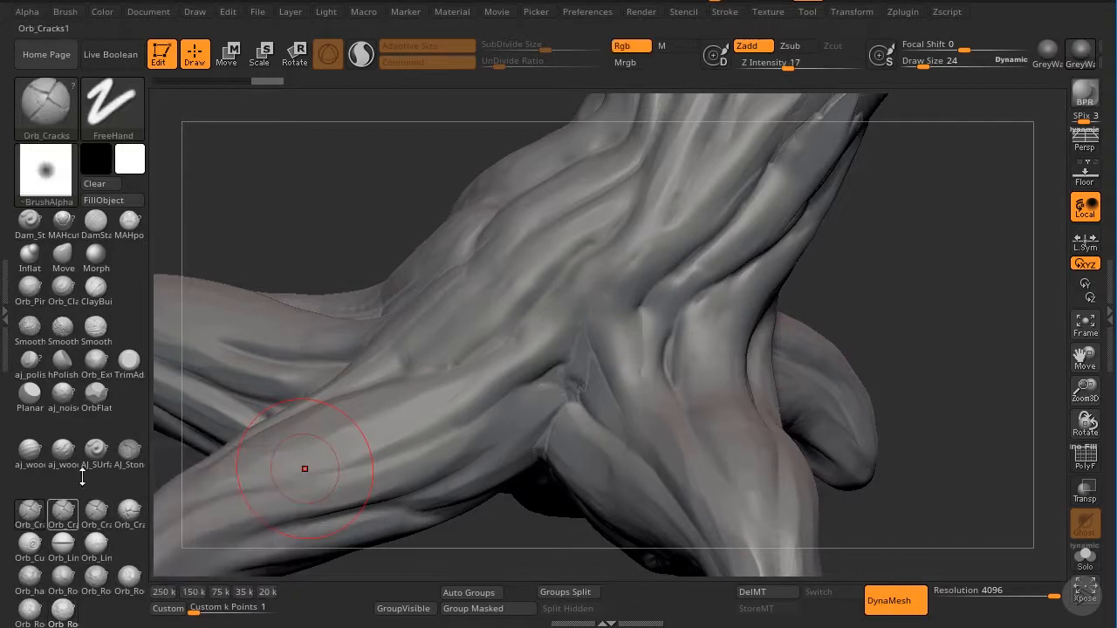
key("shift")
key("[")
key("[")
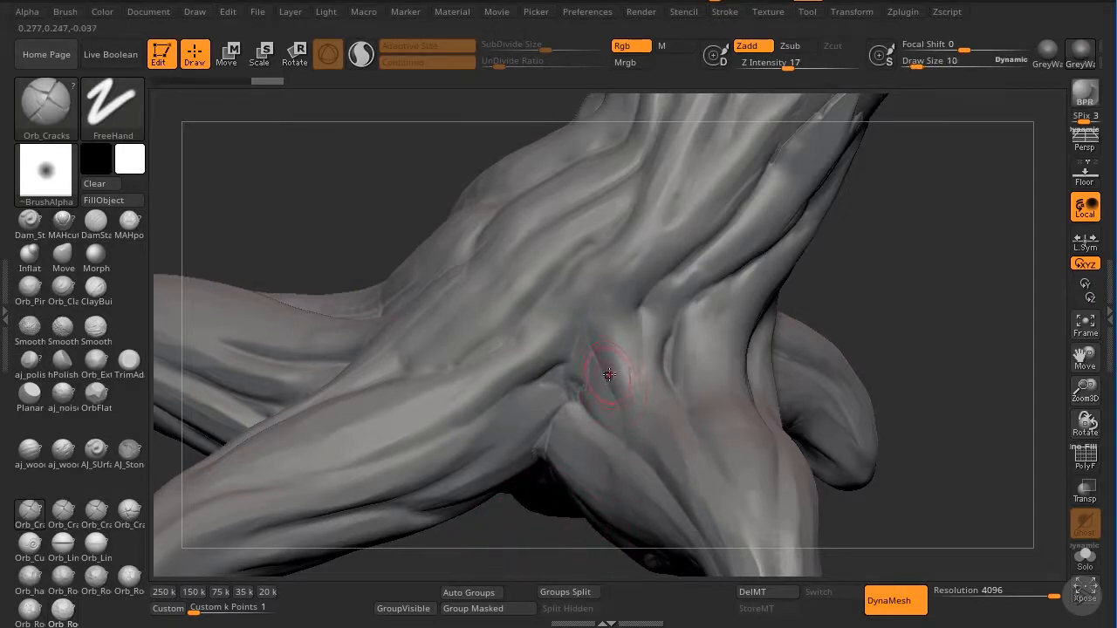
left_click_drag(788, 62, 781, 62)
key("[")
key("[")
Check the LazyMouse stroke settings of the Orb_Cracks brush.
mouse_move(935, 256)
left_mouse_down()
mouse_move(935, 274)
mouse_move(1026, 311)
left_mouse_up()
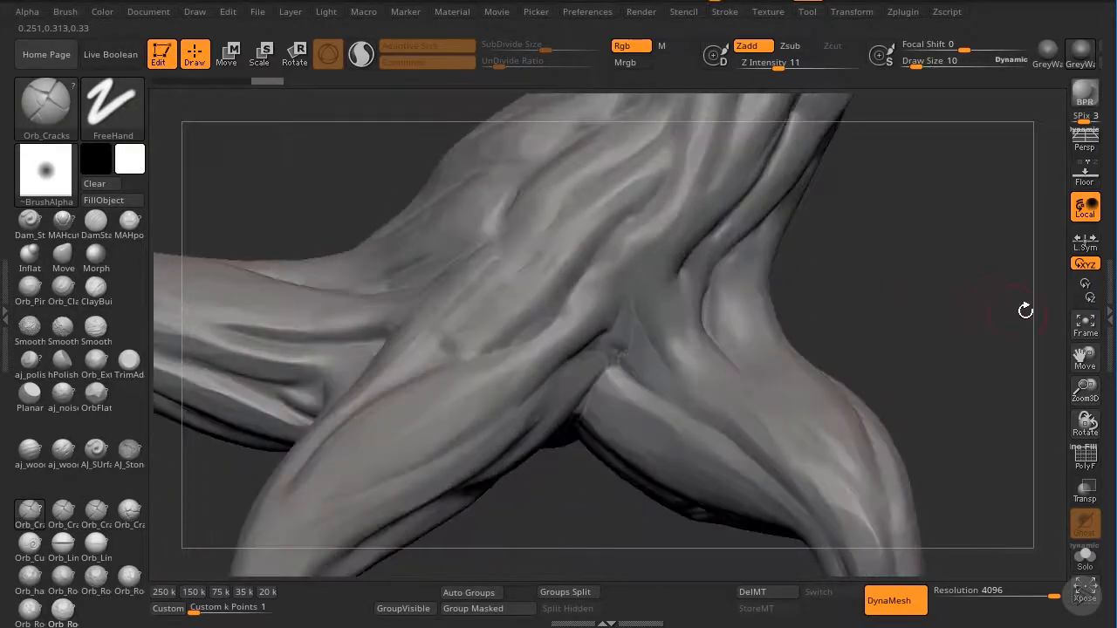
left_click_drag(1084, 357, 945, 572)
mouse_move(731, 20)
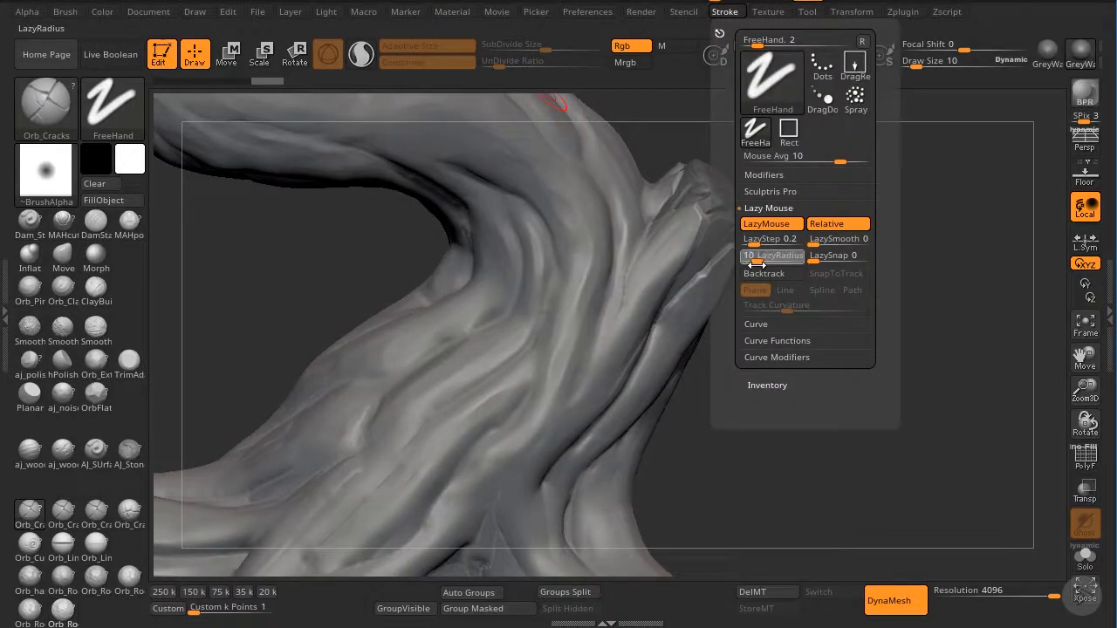
left_click_drag(985, 392, 963, 376)
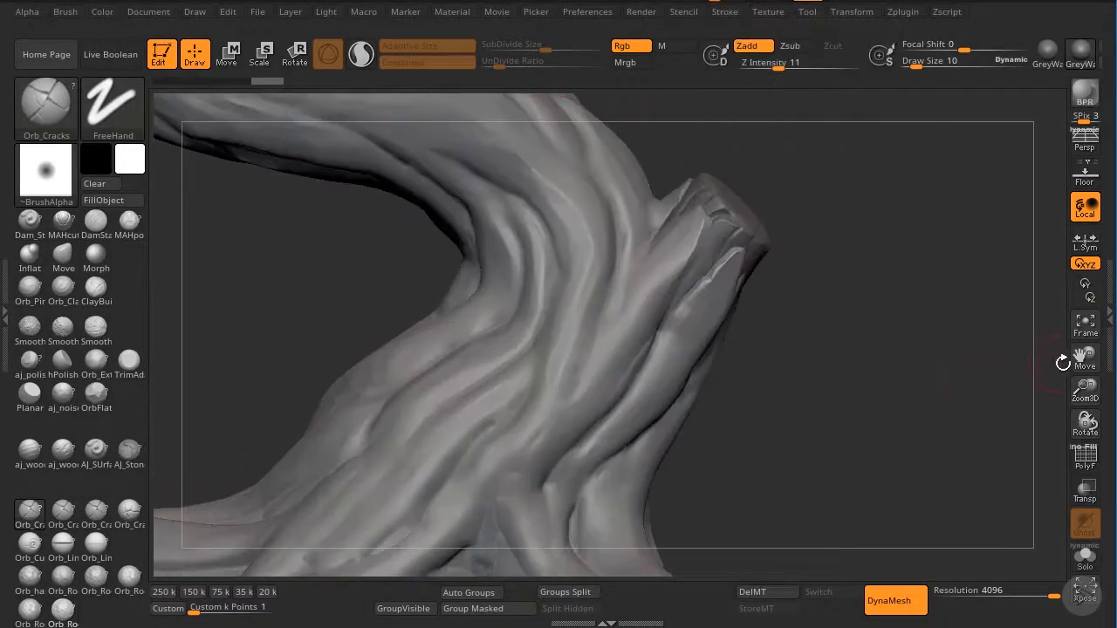
Reduce the draw size to 5 and replace the stored morph target with one of the current sculpt.
left_click_drag(1063, 363, 779, 583)
left_click_drag(881, 404, 901, 368)
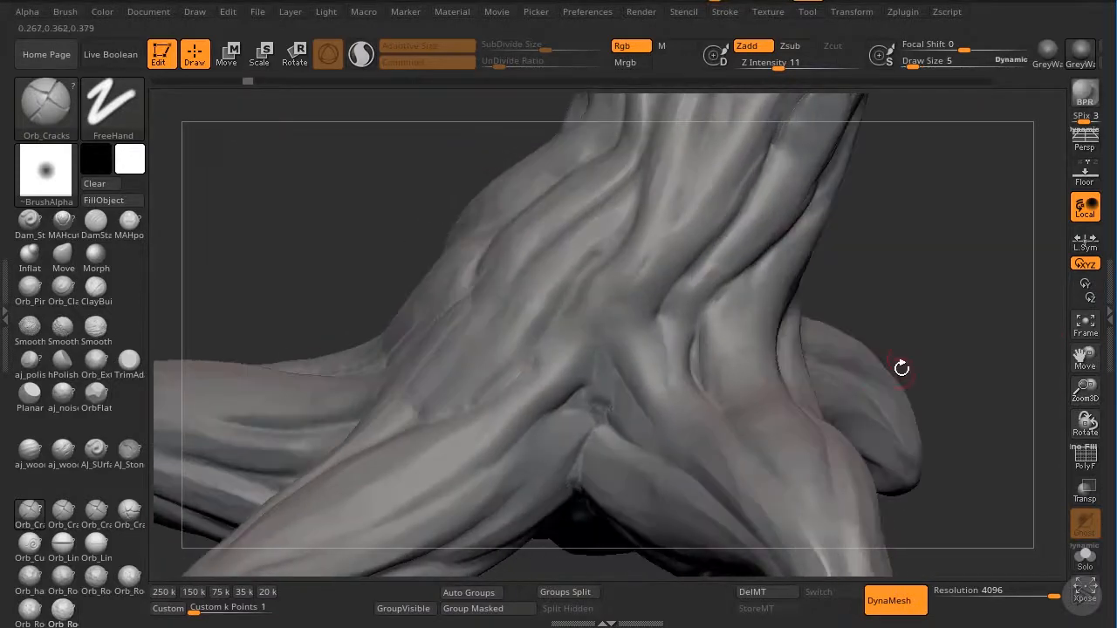
left_click_drag(912, 313, 916, 326)
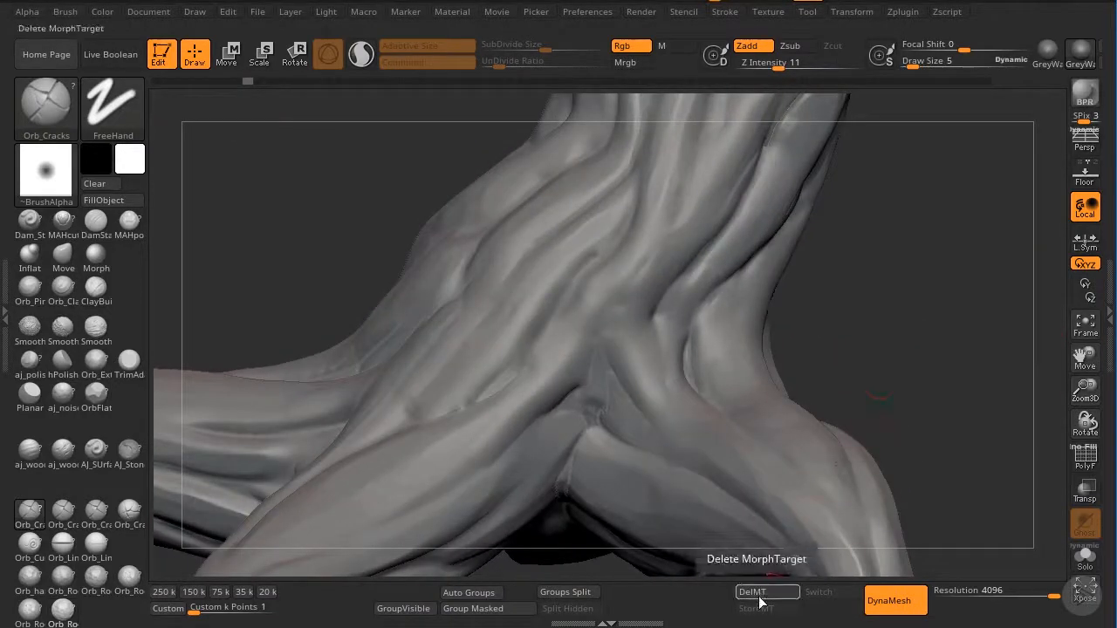
left_click(752, 592)
left_click(768, 609)
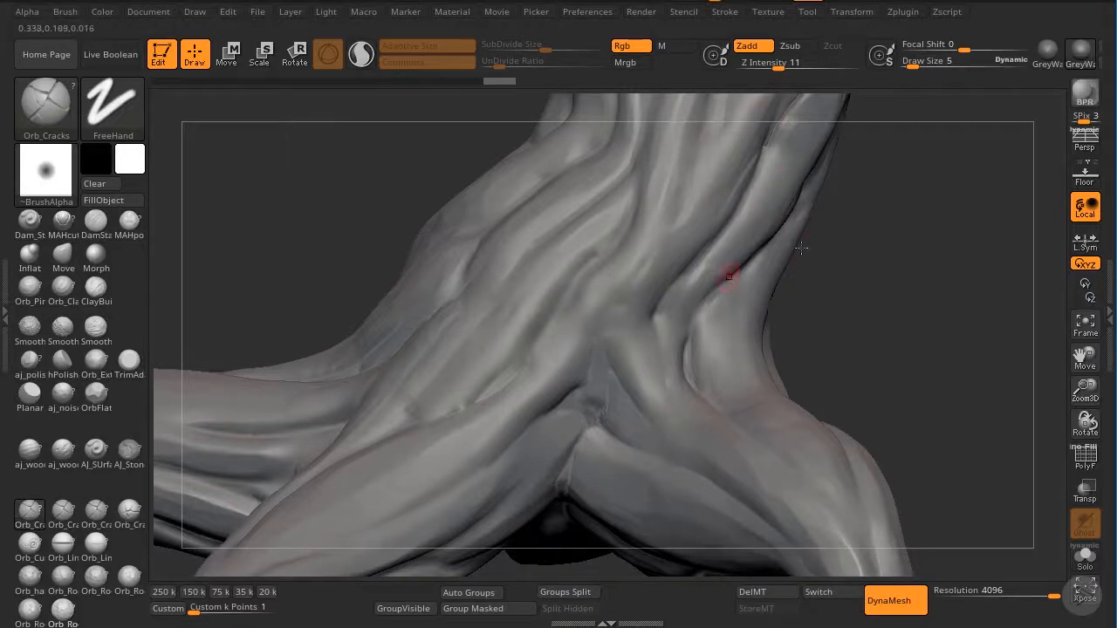
Carve fine bark cracks with Orb_Cracks around the crevice where the trunk splits into the two front roots.
mouse_move(1085, 391)
left_mouse_down()
mouse_move(1075, 396)
mouse_move(1087, 404)
left_mouse_up()
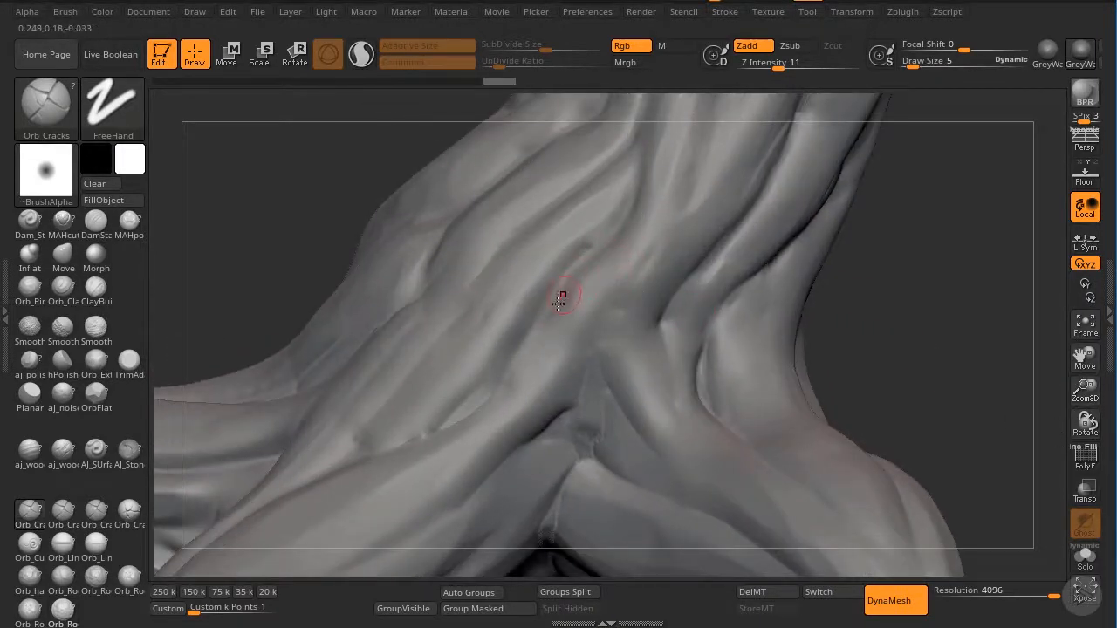
mouse_move(563, 295)
left_mouse_down()
mouse_move(576, 278)
mouse_move(572, 313)
mouse_move(653, 319)
left_mouse_up()
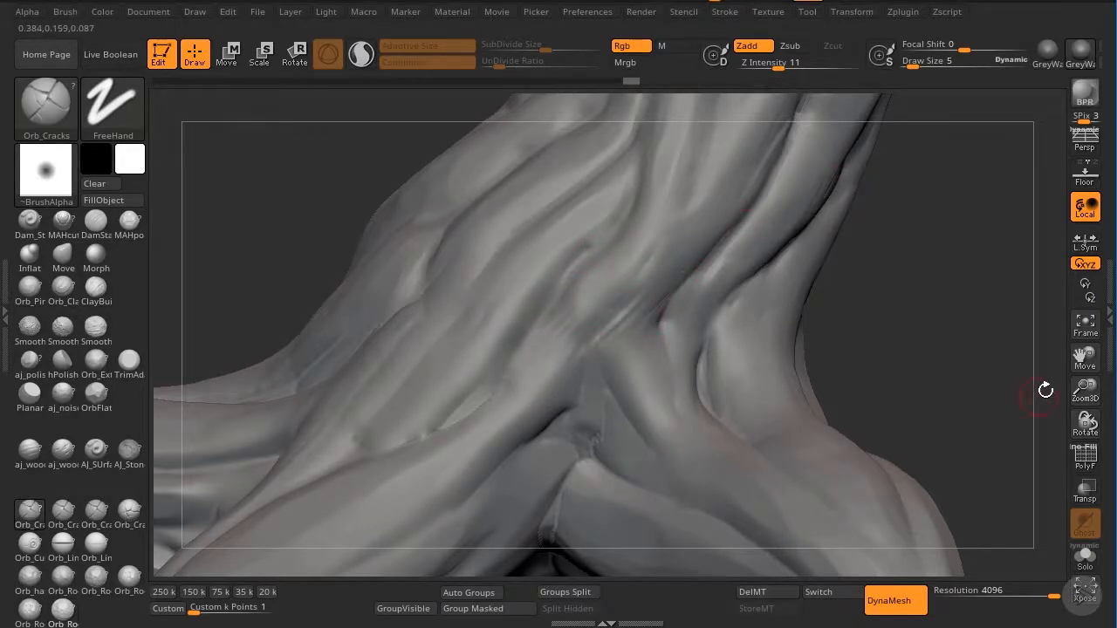
left_click_drag(1082, 389, 1037, 266)
left_click_drag(1013, 297, 942, 344)
left_click_drag(1072, 381, 543, 379)
mouse_move(603, 332)
left_mouse_down()
mouse_move(632, 379)
mouse_move(658, 371)
mouse_move(686, 452)
left_mouse_up()
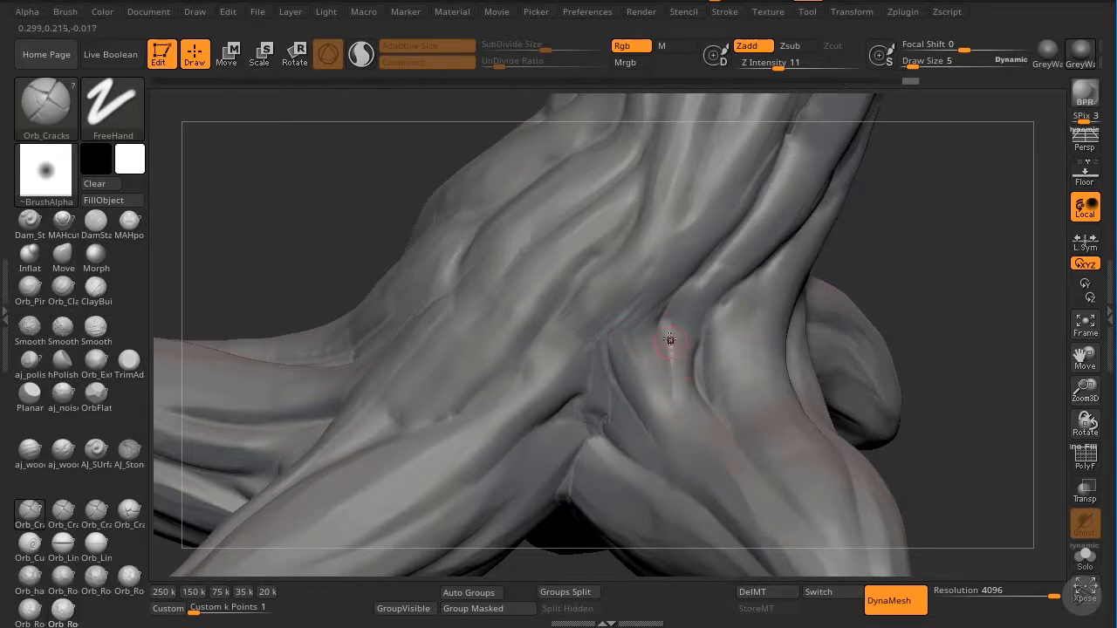
mouse_move(670, 340)
left_mouse_down()
mouse_move(691, 420)
mouse_move(703, 322)
left_mouse_up()
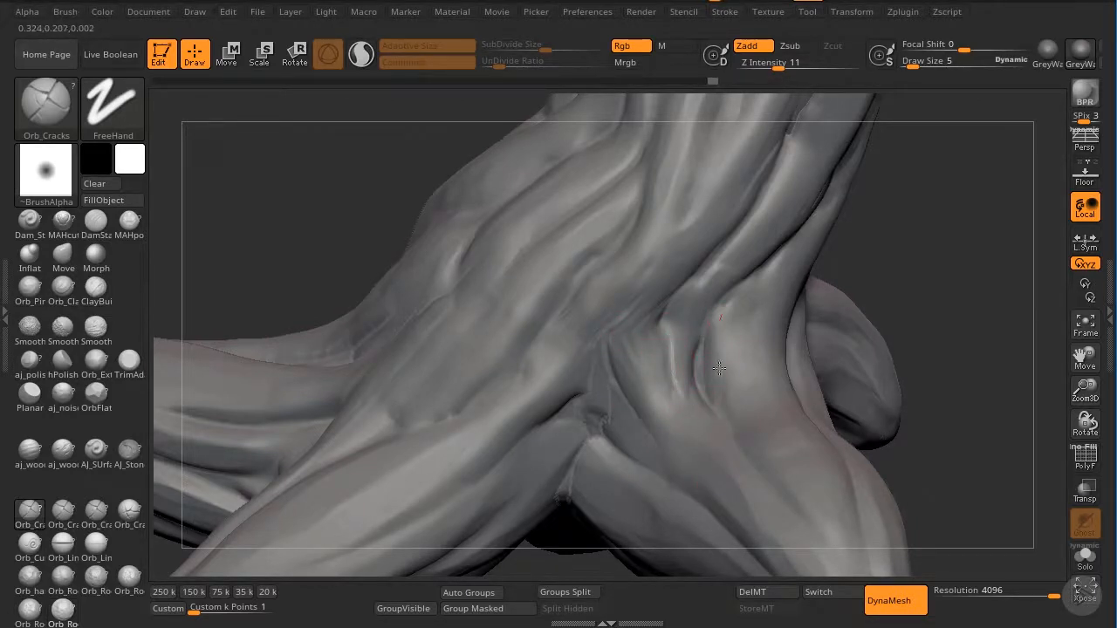
left_click_drag(719, 368, 741, 295)
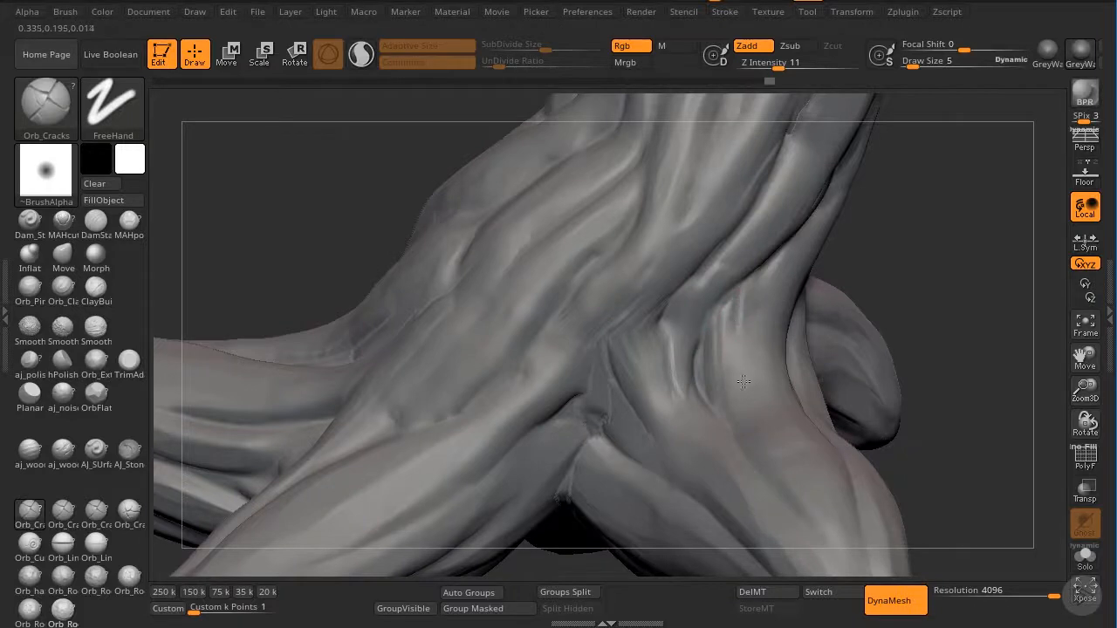
Carve thin cracks with Orb_Cracks down the upper surface of the right front root toward its tip.
mouse_move(932, 345)
left_mouse_down()
mouse_move(840, 369)
mouse_move(759, 306)
mouse_move(768, 269)
mouse_move(737, 289)
mouse_move(805, 238)
left_mouse_up()
left_click_drag(1085, 389, 1085, 427)
left_click_drag(923, 367, 960, 297)
left_click_drag(1085, 391, 1085, 425)
left_click_drag(1018, 310, 744, 386)
left_click(1085, 325)
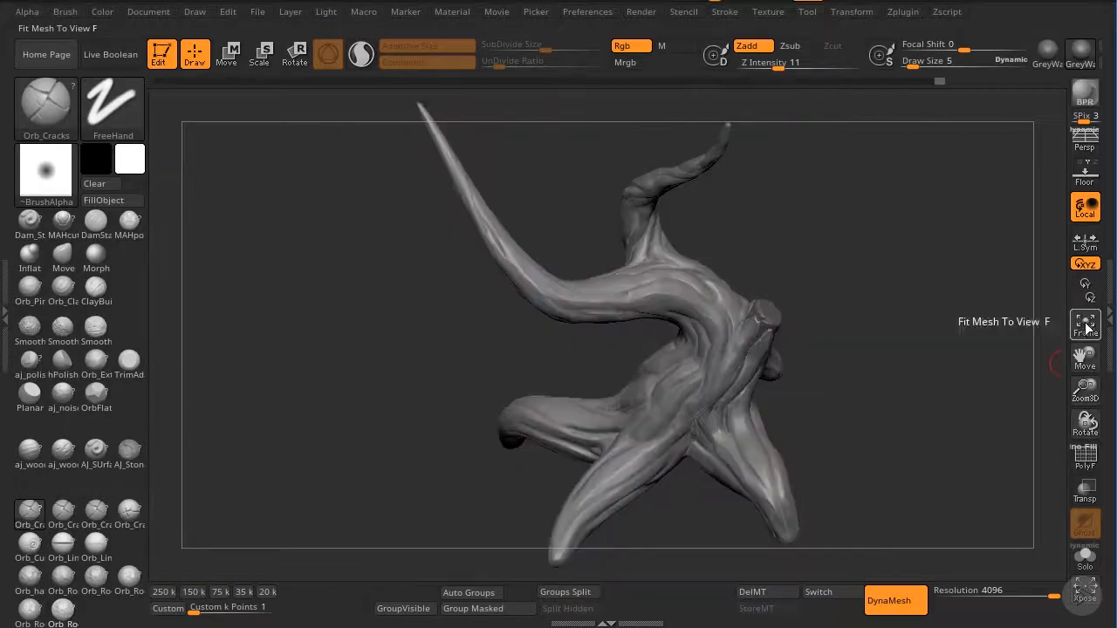
left_click_drag(1085, 389, 1085, 412)
mouse_move(1085, 357)
left_mouse_down()
mouse_move(987, 224)
mouse_move(1042, 324)
mouse_move(955, 391)
left_mouse_up()
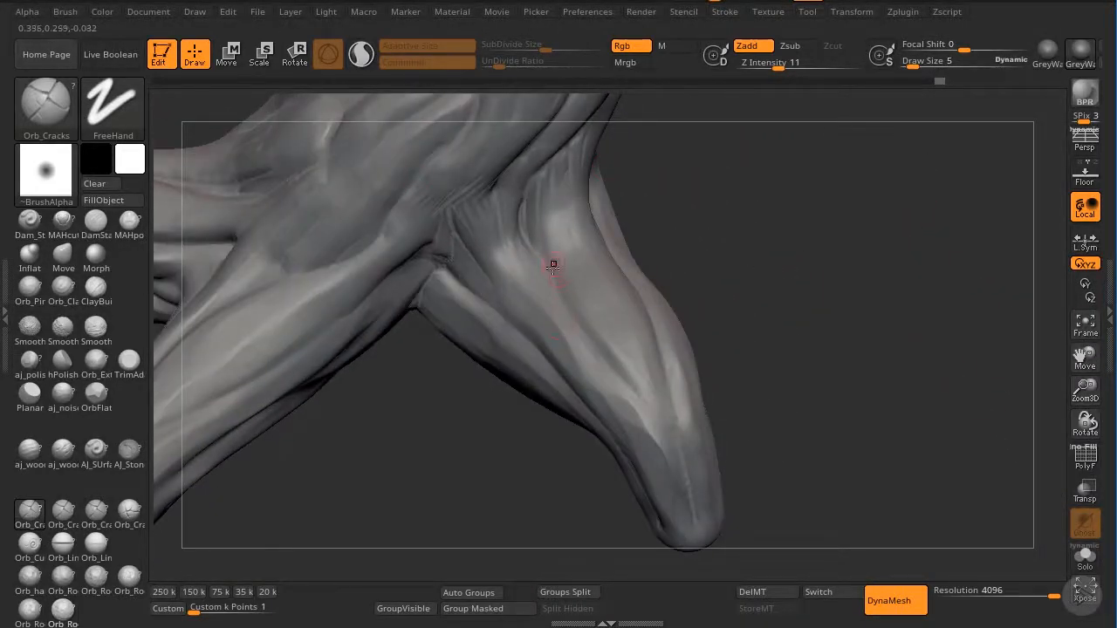
mouse_move(602, 348)
left_mouse_down()
mouse_move(633, 382)
mouse_move(620, 352)
left_mouse_up()
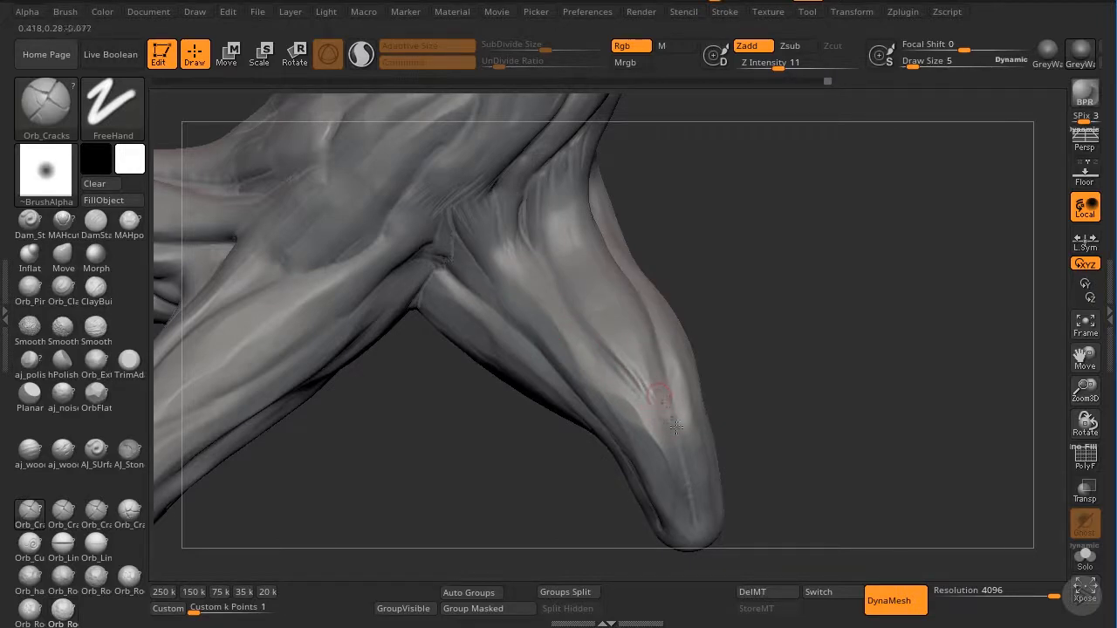
mouse_move(759, 354)
left_mouse_down()
mouse_move(669, 433)
mouse_move(673, 486)
mouse_move(697, 519)
left_mouse_up()
left_click_drag(652, 431, 696, 519)
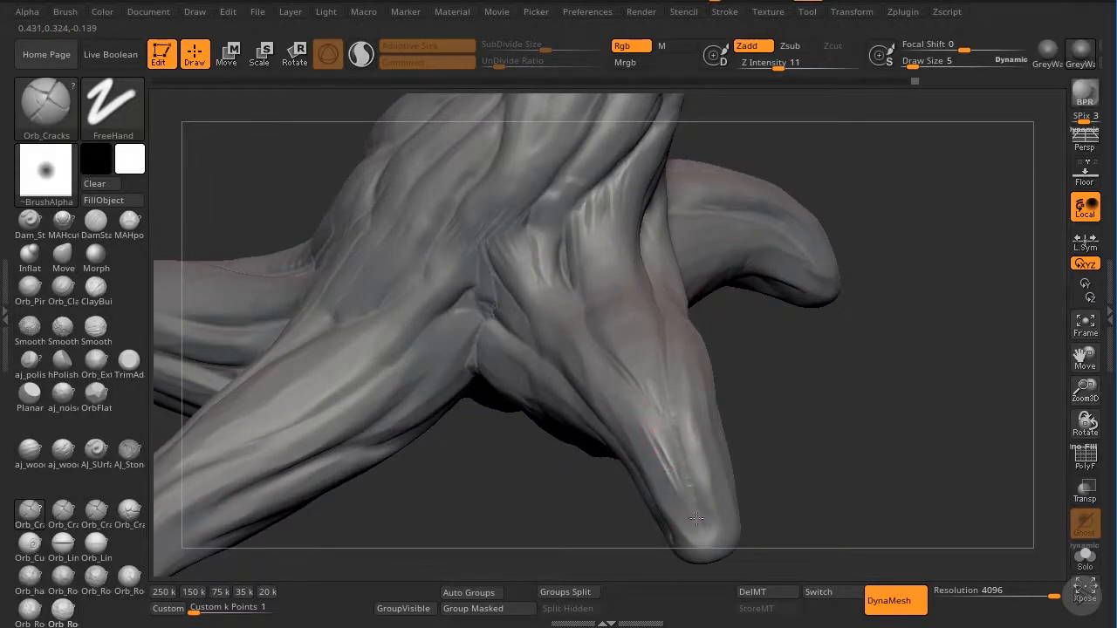
Add more fine cracks along the side grooves and bulging bend of the right front root.
mouse_move(850, 424)
left_mouse_down()
mouse_move(895, 252)
mouse_move(847, 334)
mouse_move(820, 434)
mouse_move(451, 307)
left_mouse_up()
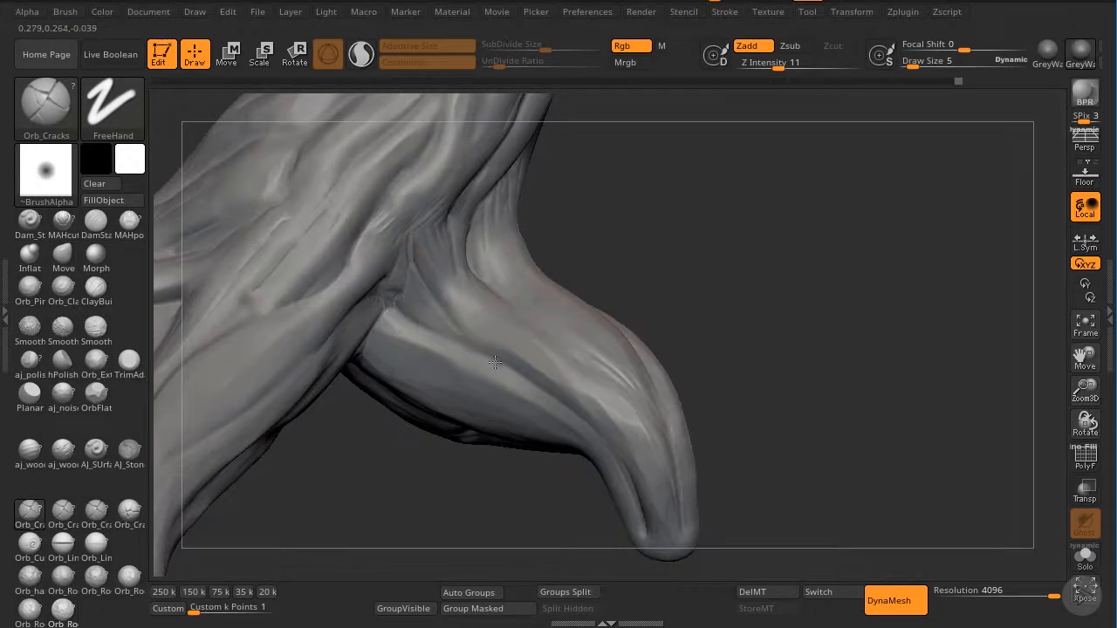
left_click_drag(563, 402, 644, 499)
left_click_drag(748, 433, 516, 294)
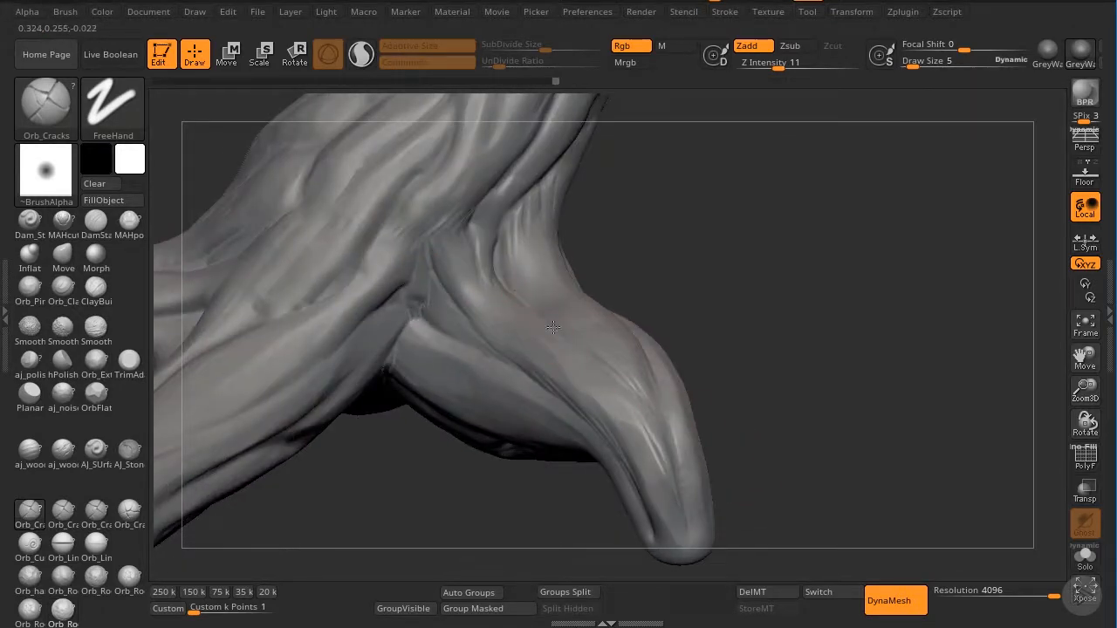
left_click_drag(553, 327, 562, 336)
left_click_drag(744, 329, 621, 360)
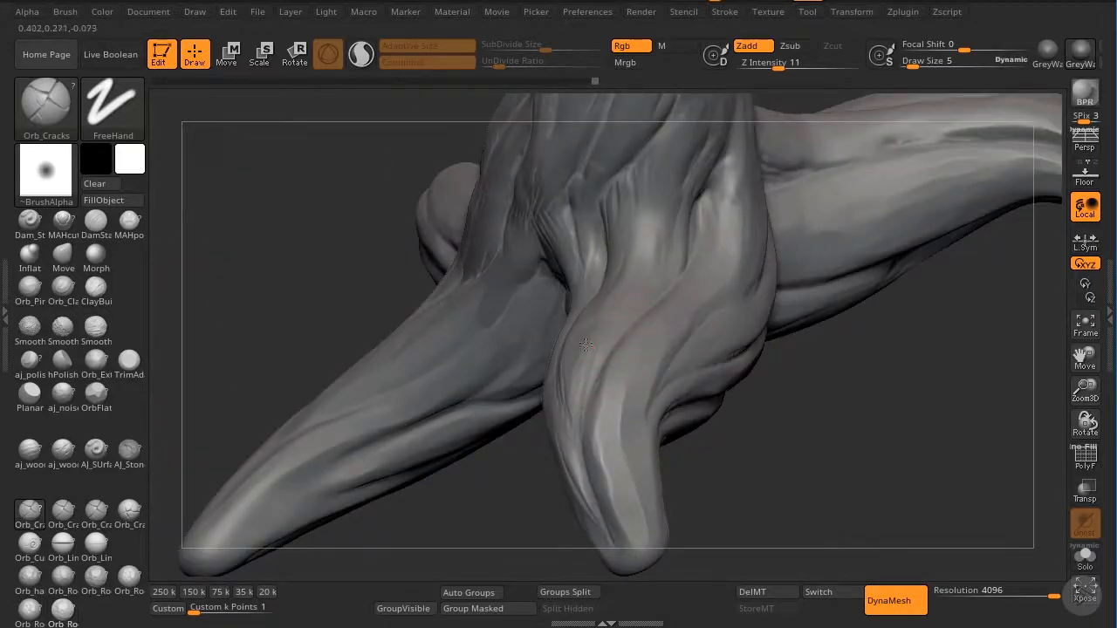
mouse_move(749, 531)
left_mouse_down()
mouse_move(783, 471)
mouse_move(833, 454)
mouse_move(678, 400)
left_mouse_up()
left_click_drag(426, 469, 446, 435)
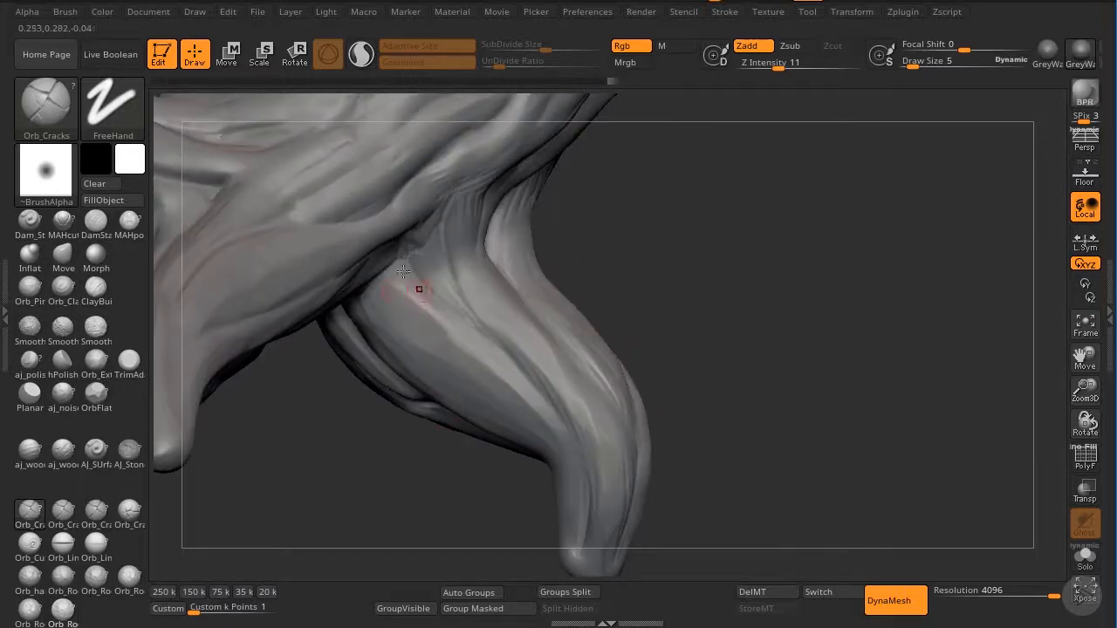
Carve cracks from the lower trunk into the top of the middle root, beside the root junction.
mouse_move(664, 340)
left_mouse_down()
mouse_move(638, 252)
mouse_move(615, 230)
mouse_move(708, 257)
mouse_move(774, 247)
mouse_move(718, 294)
mouse_move(1039, 316)
left_mouse_up()
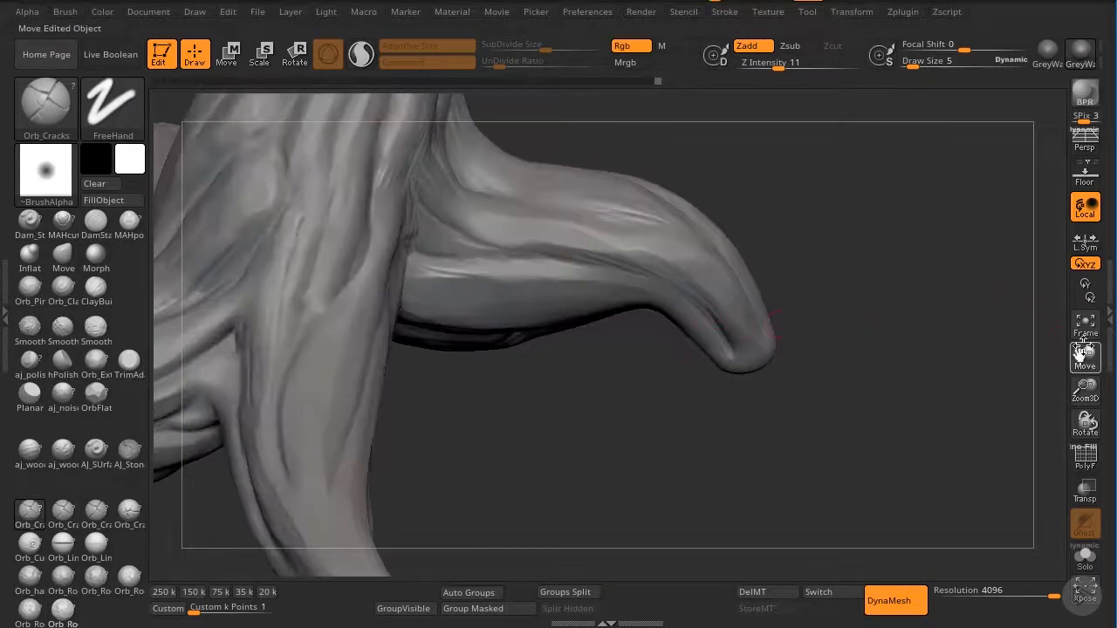
left_click_drag(1083, 356, 1083, 304)
left_click_drag(1085, 391, 1085, 357)
left_click_drag(1083, 356, 1112, 389)
mouse_move(1022, 399)
left_mouse_down()
mouse_move(677, 447)
mouse_move(535, 368)
left_mouse_up()
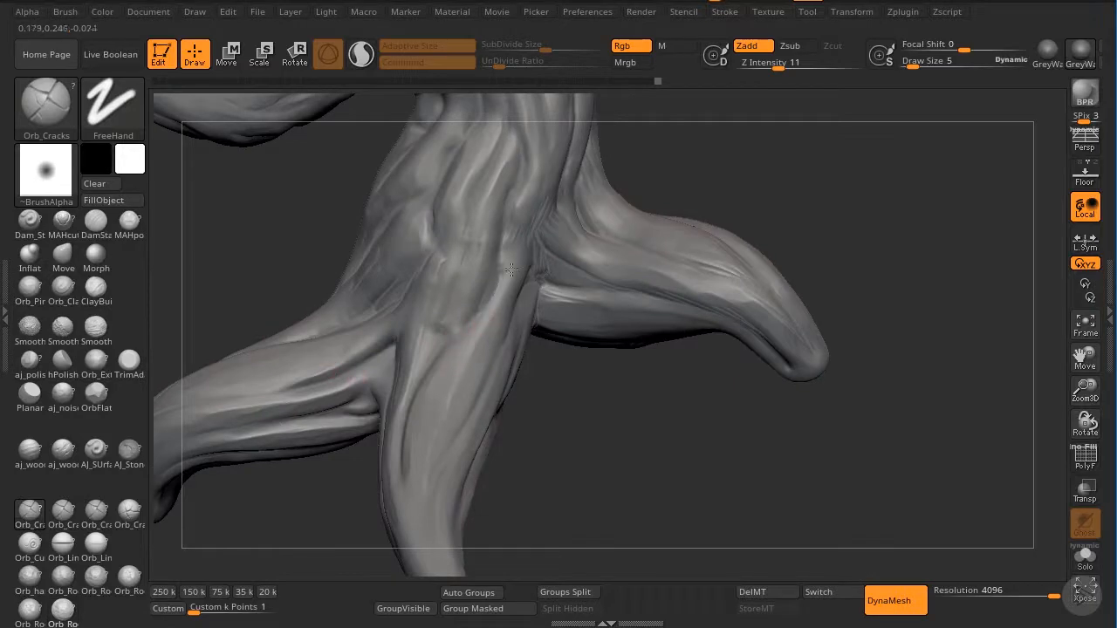
left_click_drag(516, 259, 507, 297)
left_click_drag(557, 377, 525, 316)
left_click_drag(529, 269, 504, 325)
left_click_drag(519, 264, 524, 252)
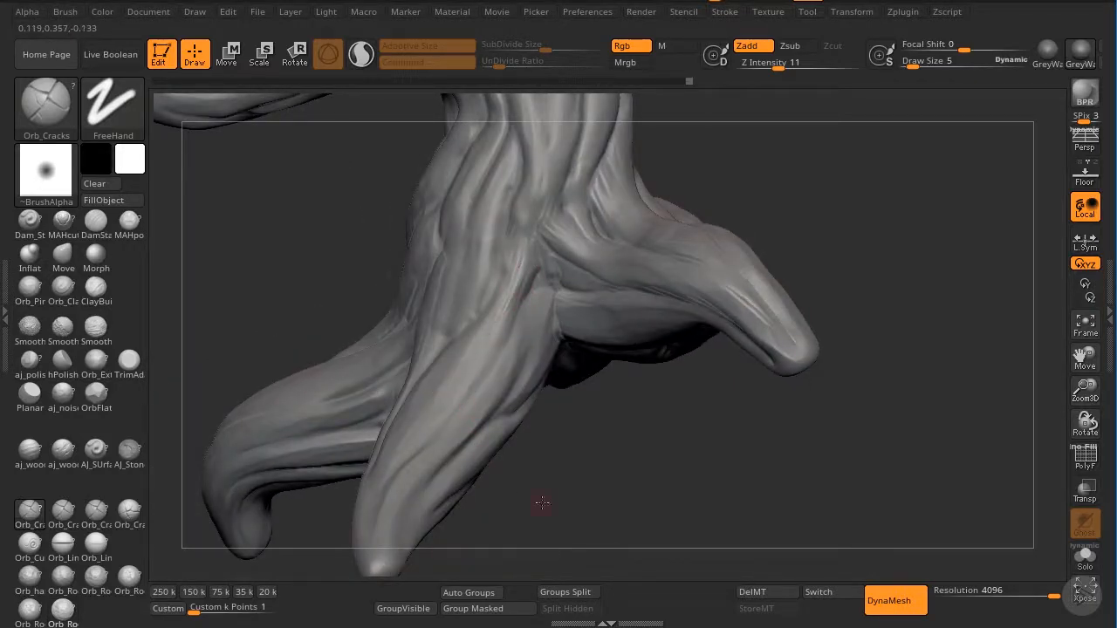
Carve cracks down the lower middle root, raise the draw size to 9 and smooth some of the strokes.
mouse_move(531, 498)
left_mouse_down()
mouse_move(494, 474)
mouse_move(445, 496)
left_mouse_up()
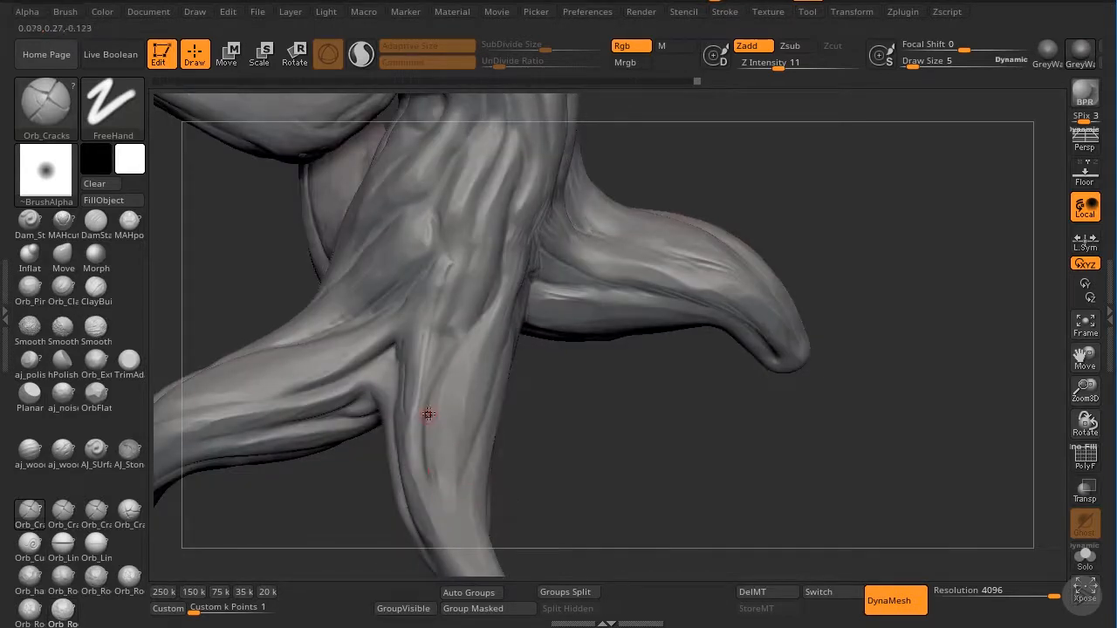
left_click_drag(429, 413, 448, 496)
key("[")
left_click_drag(435, 453, 446, 496)
mouse_move(535, 485)
left_mouse_down()
mouse_move(461, 451)
mouse_move(456, 495)
left_mouse_up()
left_click_drag(474, 443, 443, 504, "shift")
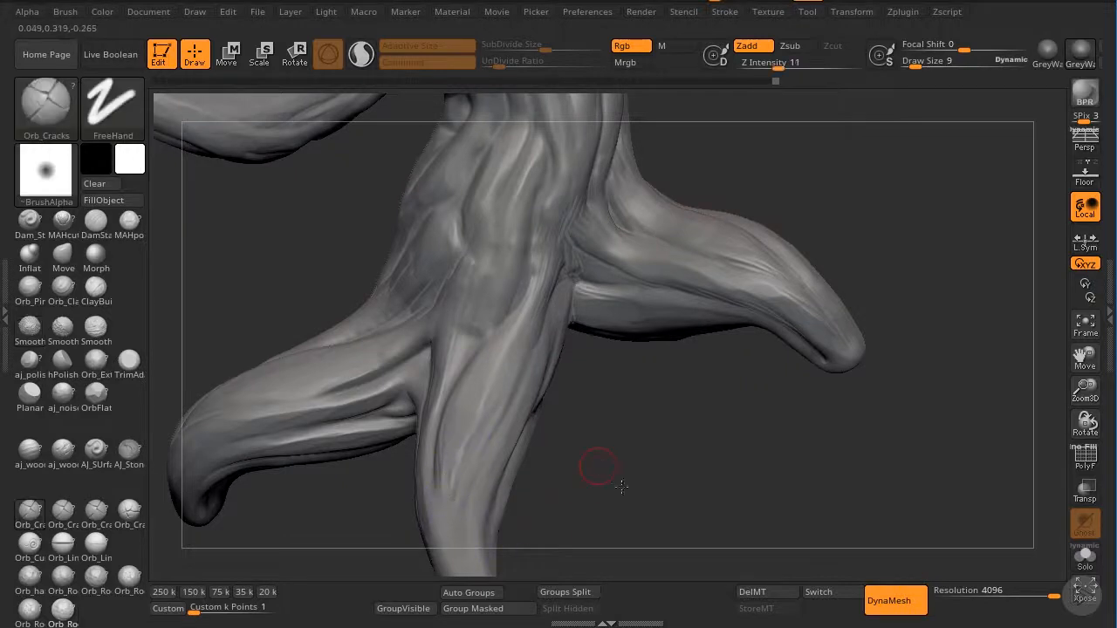
Soften the carved cracks where the right root joins the trunk, using the SmoothPeaks brush.
left_click_drag(621, 486, 440, 460)
left_click_drag(576, 485, 671, 193)
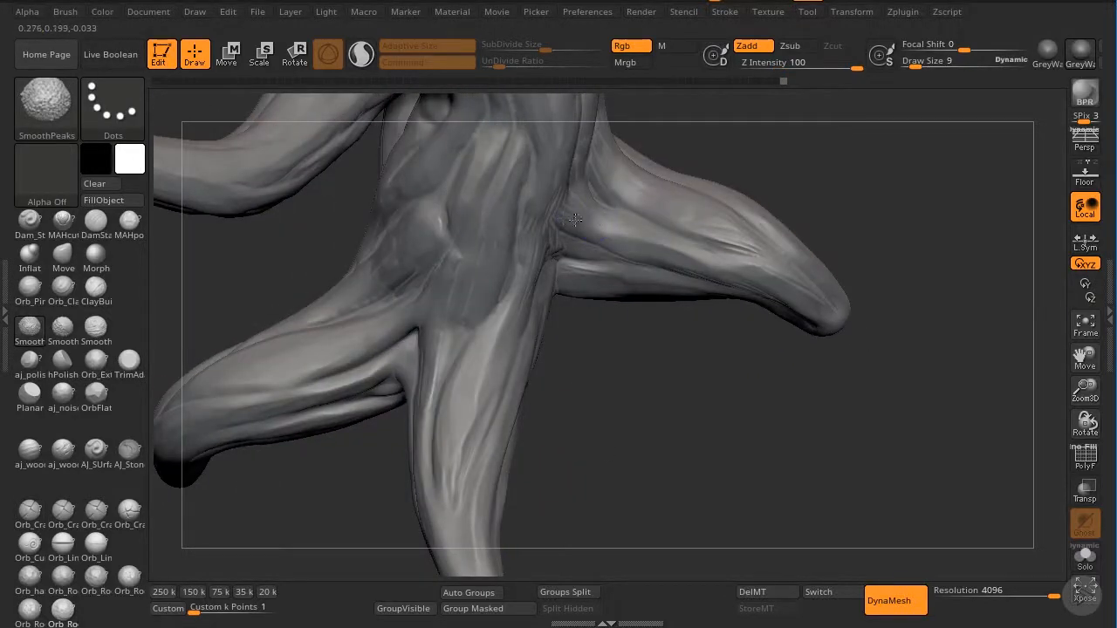
left_click_drag(634, 231, 730, 244)
mouse_move(1078, 398)
left_mouse_down()
mouse_move(951, 370)
mouse_move(941, 351)
left_mouse_up()
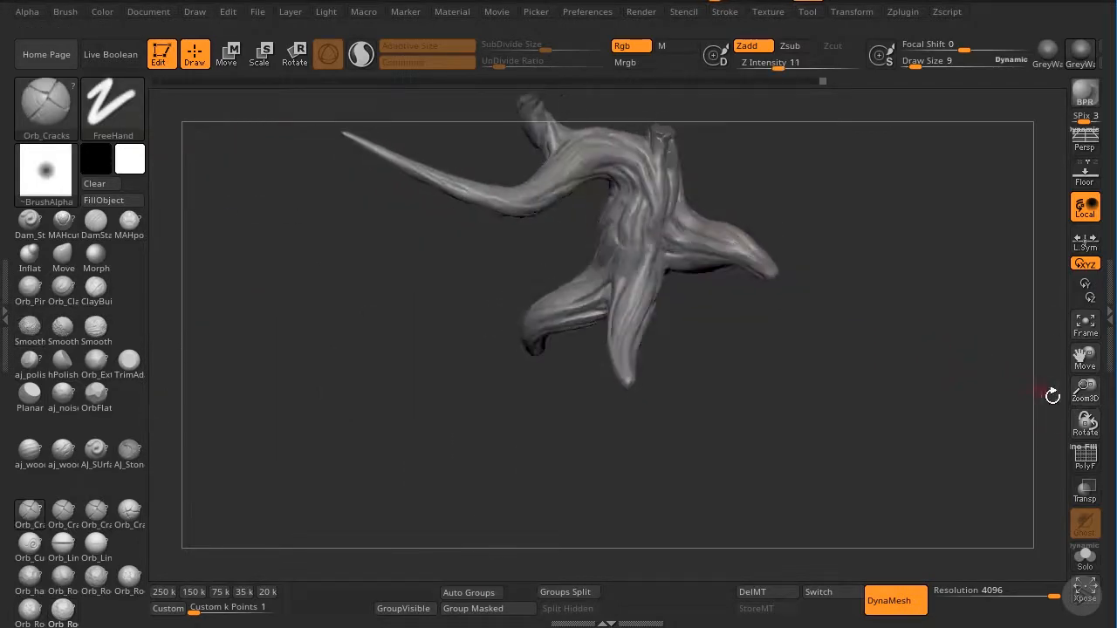
Carve fine cracks down the lower middle trunk above the root fork and reduce the draw size to 6.
left_click_drag(1083, 392, 984, 501)
mouse_move(1081, 356)
left_mouse_down()
mouse_move(1015, 440)
mouse_move(1022, 461)
left_mouse_up()
left_click_drag(826, 529, 886, 525)
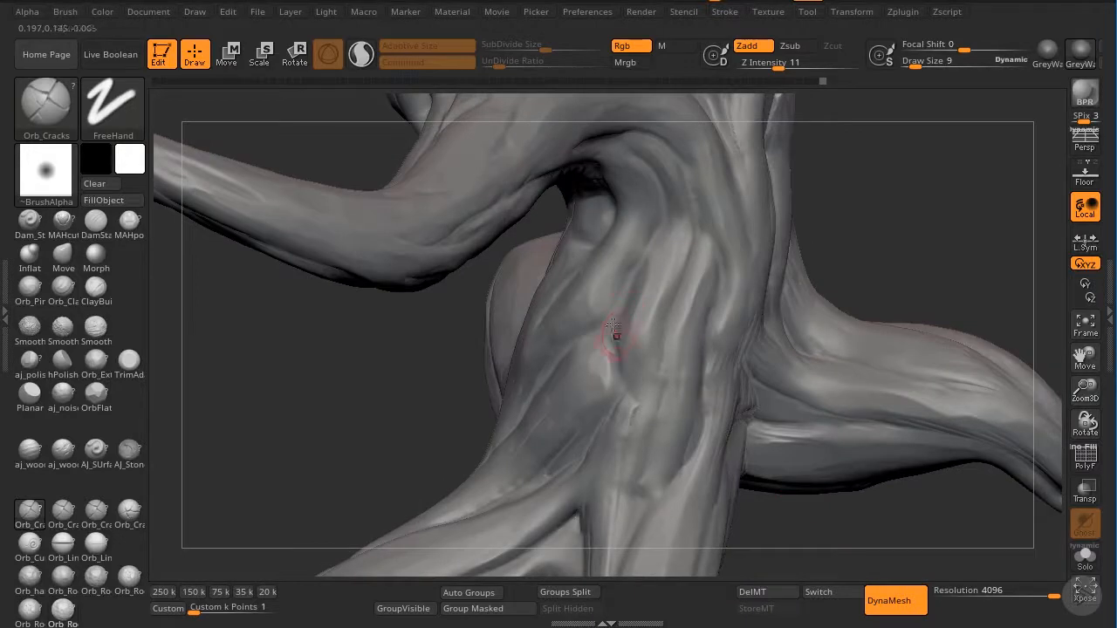
mouse_move(627, 384)
left_mouse_down()
mouse_move(625, 481)
mouse_move(646, 459)
left_mouse_up()
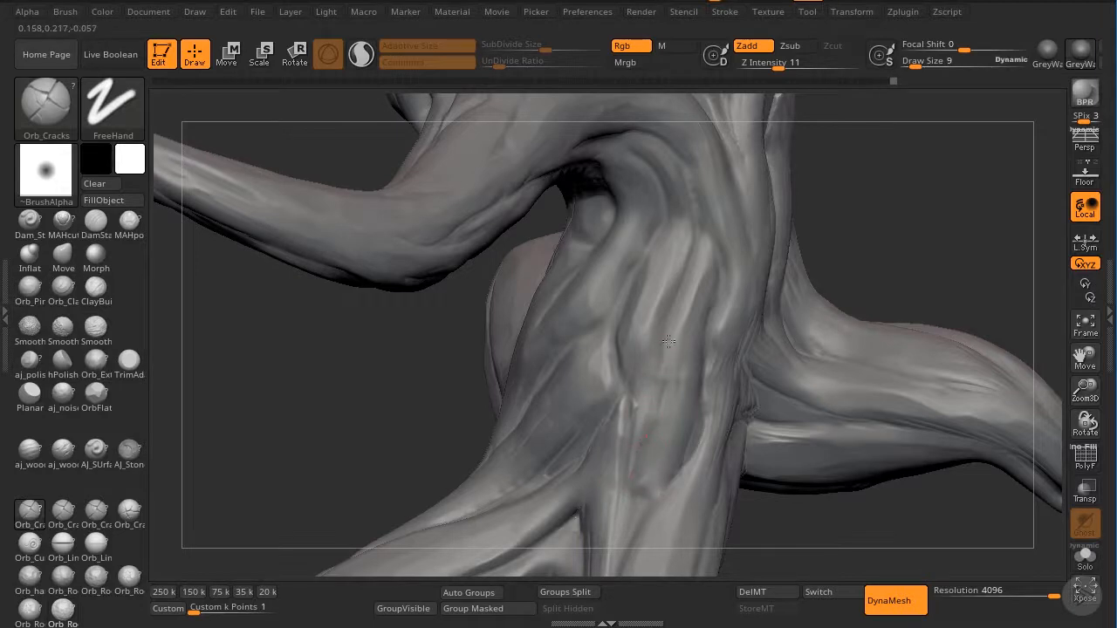
mouse_move(668, 341)
left_mouse_down()
mouse_move(648, 421)
mouse_move(639, 419)
left_mouse_up()
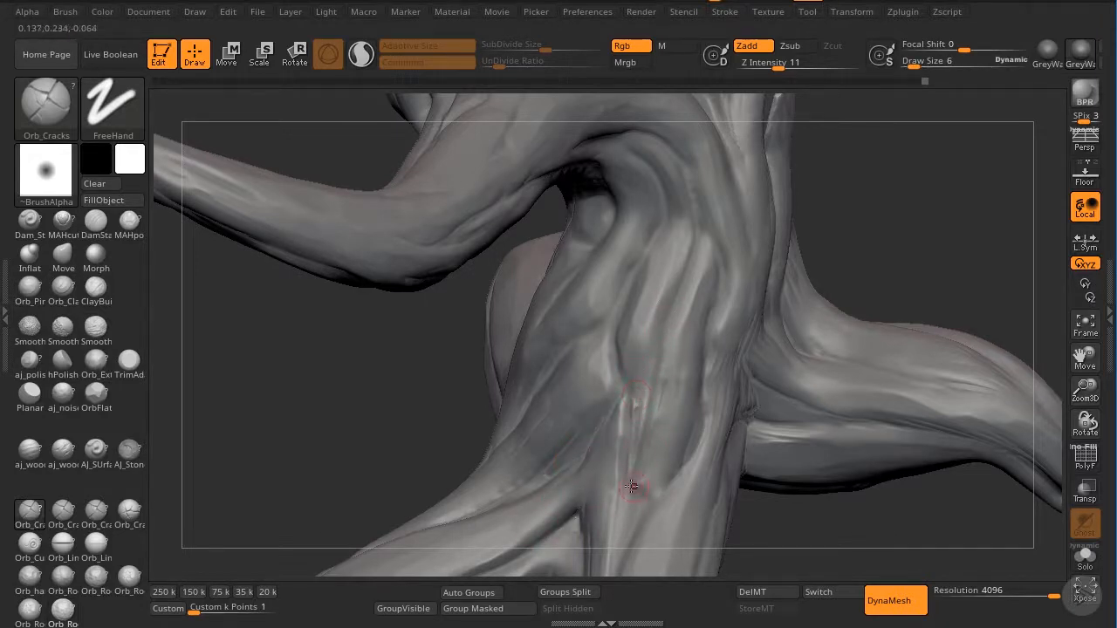
Add cracks along the lower trunk ridges above the middle root and soften them with the SmoothPeaks brush.
left_click_drag(759, 516, 696, 504)
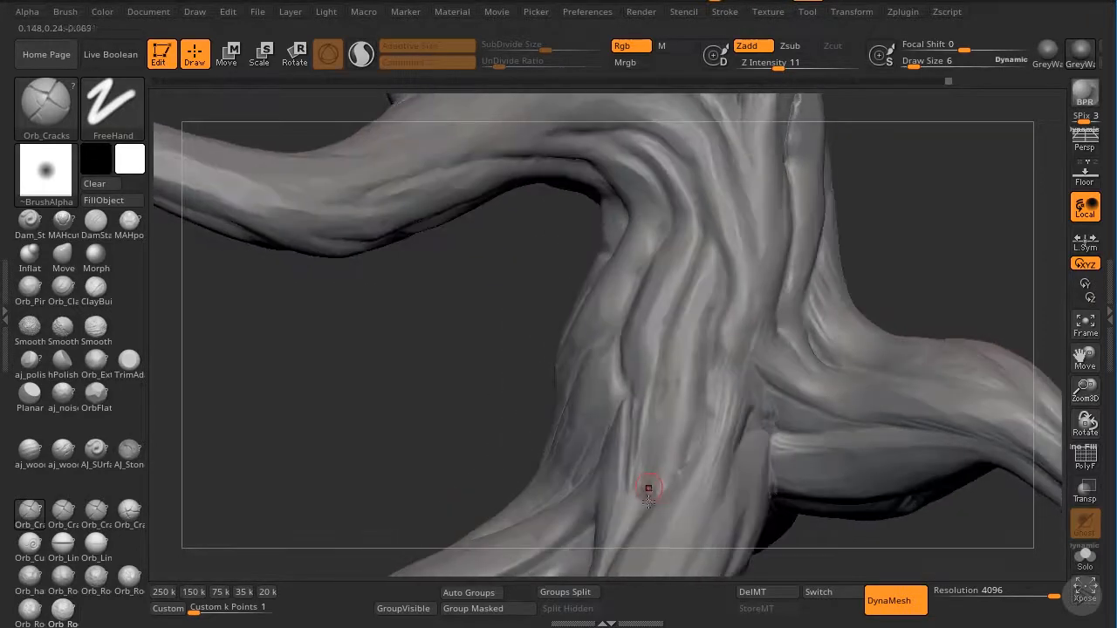
left_click_drag(699, 414, 701, 429)
mouse_move(713, 388)
left_mouse_down()
mouse_move(730, 293)
mouse_move(708, 471)
left_mouse_up()
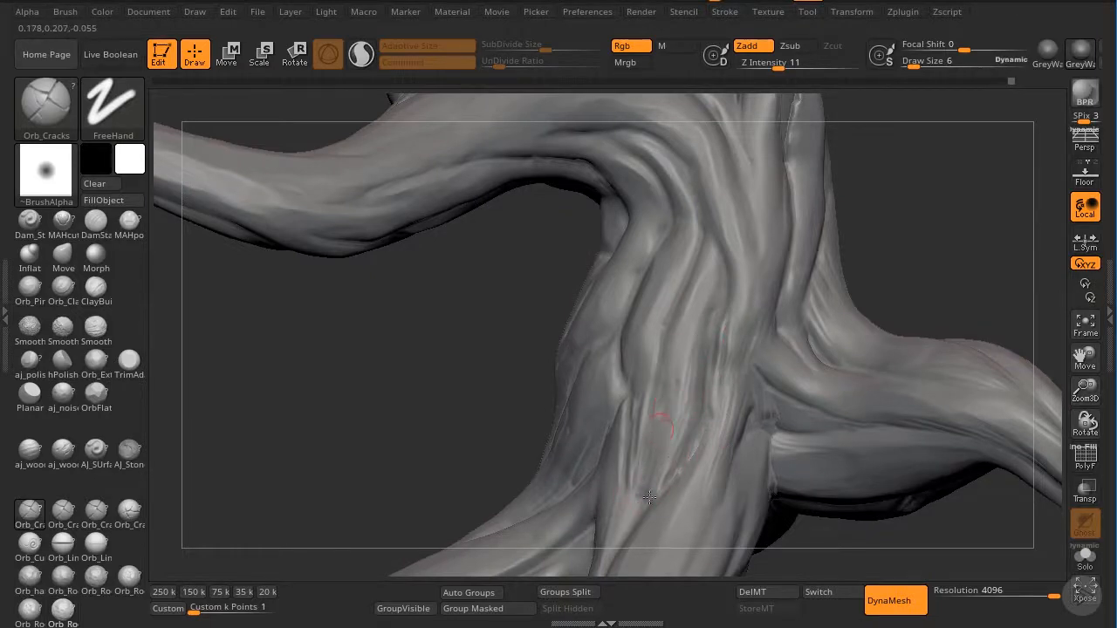
key("shift")
left_click_drag(667, 488, 677, 457, "shift")
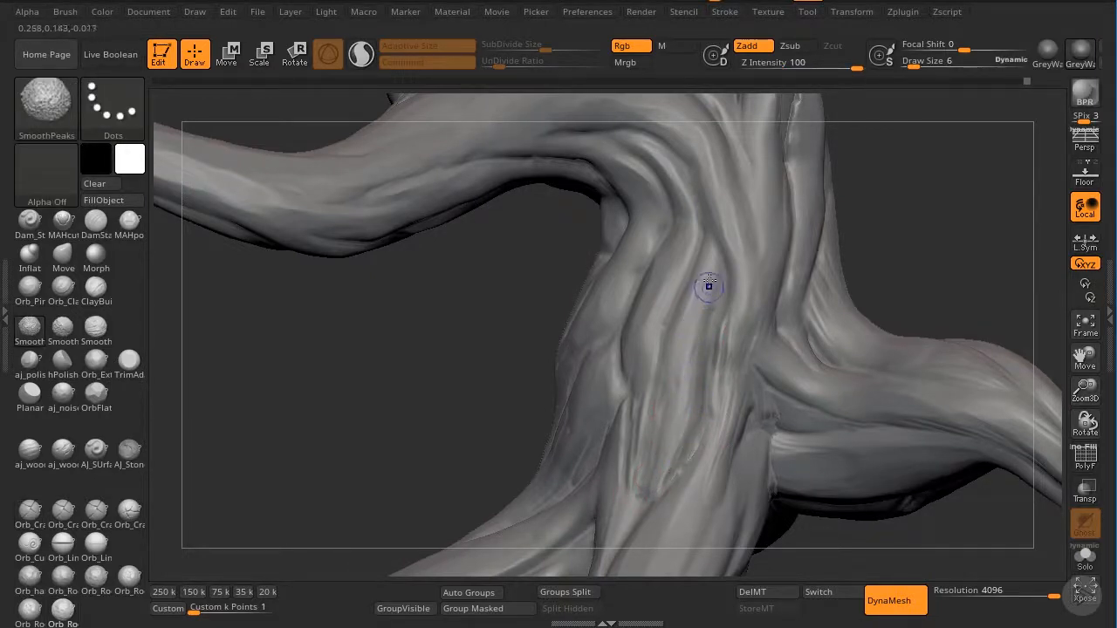
Carve thin cracks down the mid-trunk ridge below the branch bend and smooth the strokes.
mouse_move(707, 279)
left_mouse_down()
mouse_move(707, 242)
mouse_move(688, 359)
left_mouse_up()
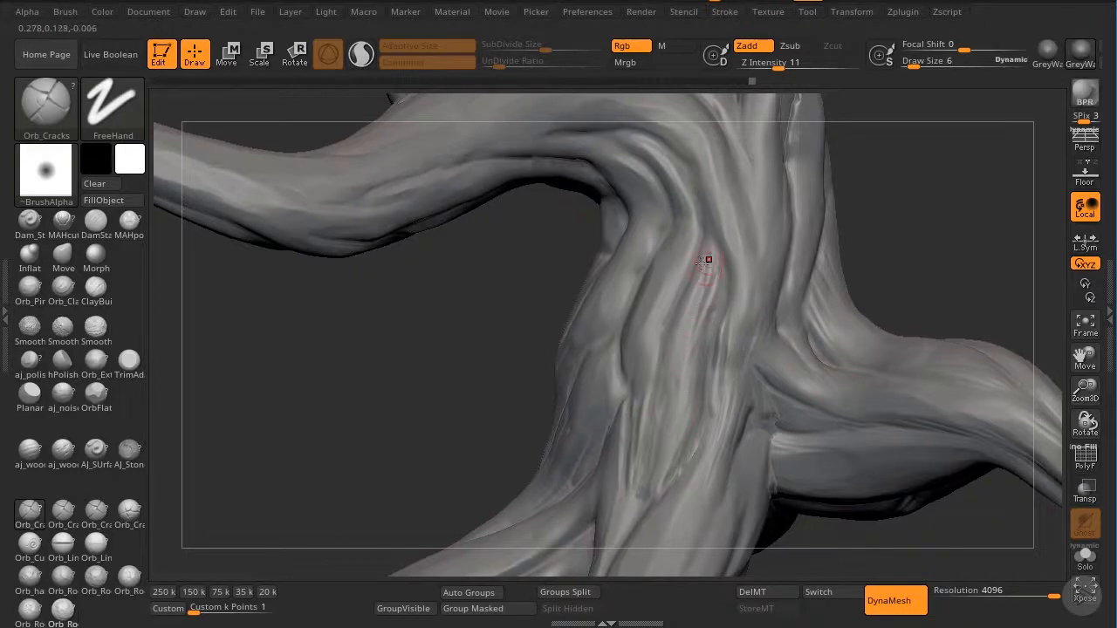
mouse_move(707, 260)
left_mouse_down()
mouse_move(675, 385)
mouse_move(714, 290)
left_mouse_up()
key("shift")
left_click_drag(711, 385, 716, 370, "shift")
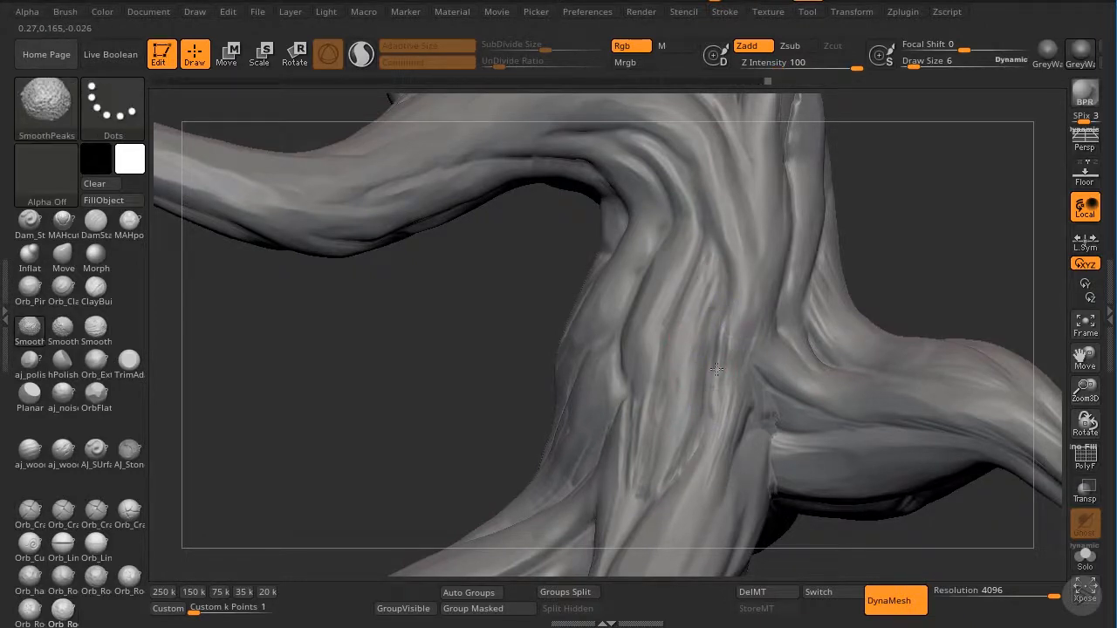
Carve cracks along the curved ridges where the long branch bends into the trunk and soften them.
left_click_drag(1082, 390, 1058, 335)
left_click_drag(917, 305, 986, 329)
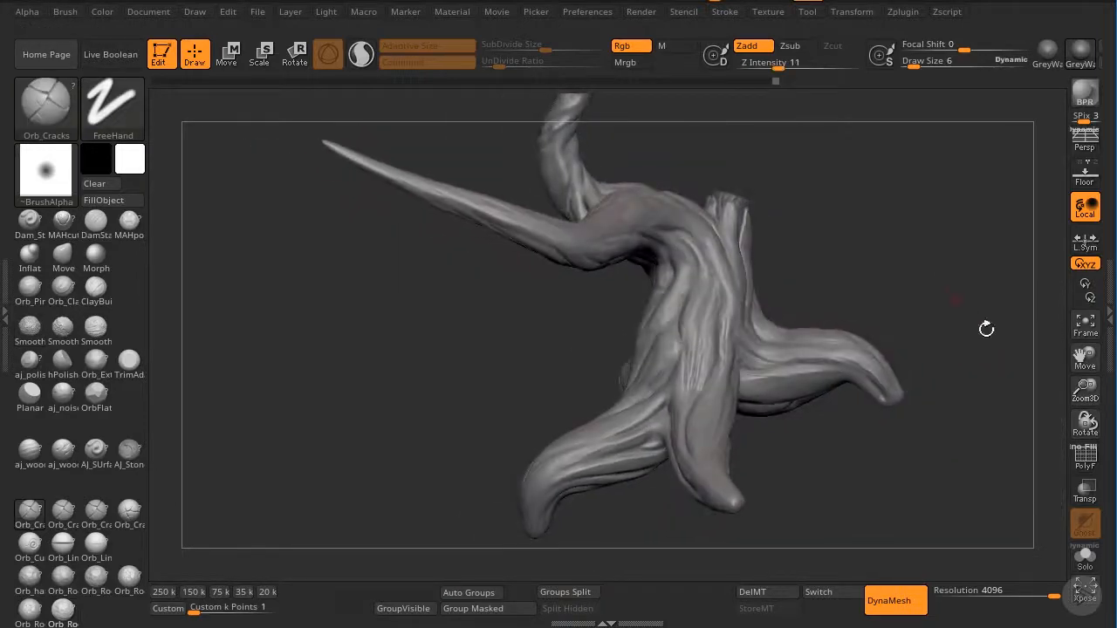
left_click_drag(1075, 390, 984, 411)
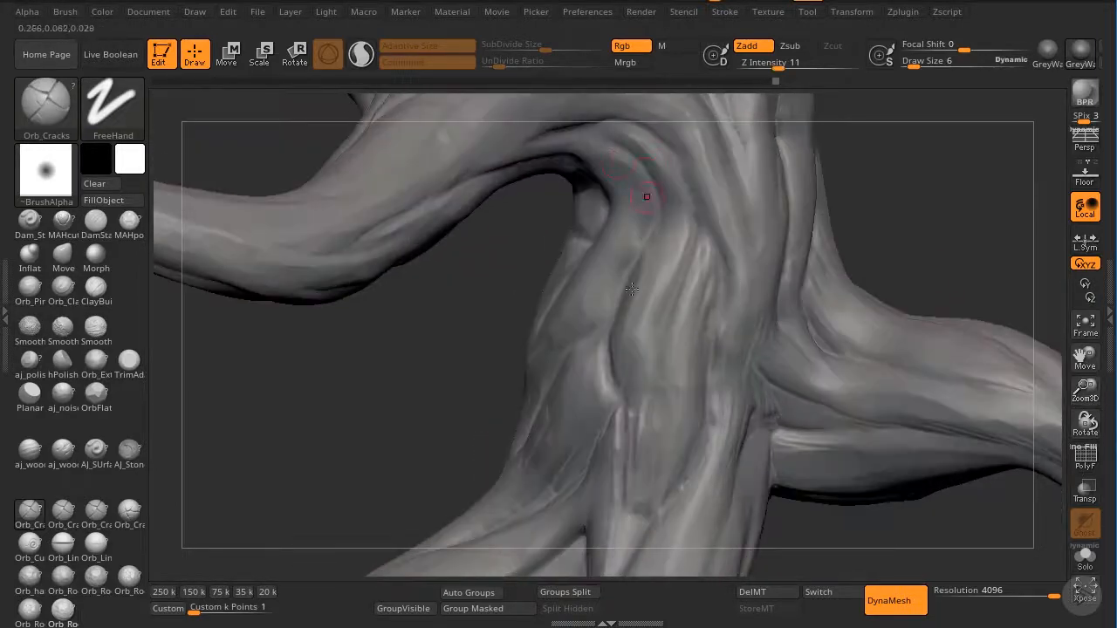
left_click_drag(455, 320, 476, 262)
left_click_drag(1083, 390, 1051, 405)
left_click_drag(1012, 253, 1019, 406, "alt")
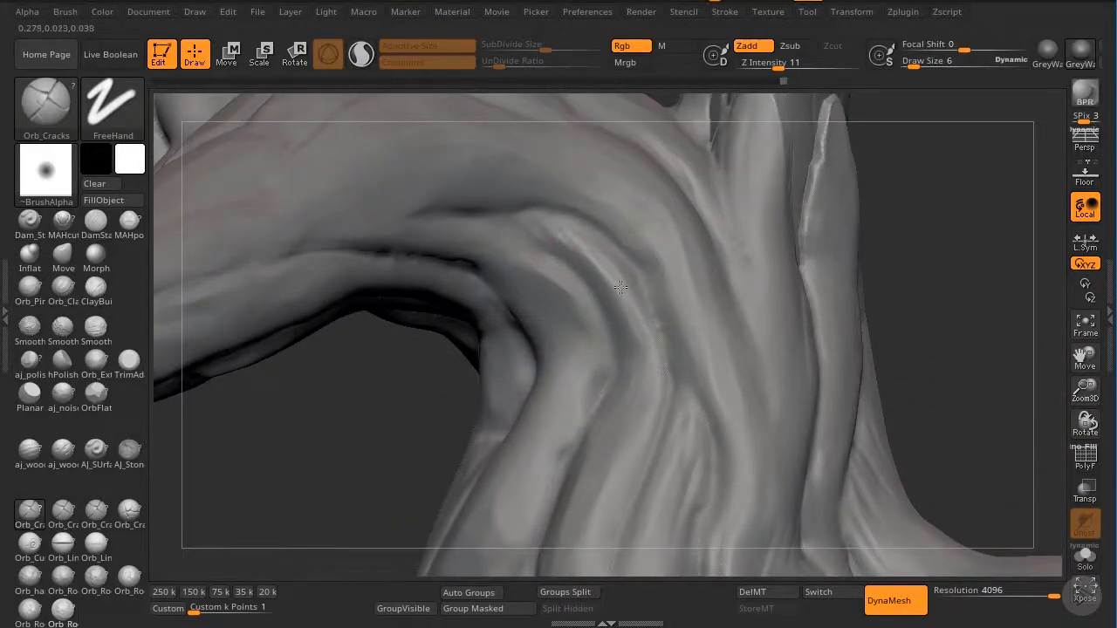
mouse_move(551, 238)
left_mouse_down()
mouse_move(619, 307)
mouse_move(641, 353)
mouse_move(617, 301)
left_mouse_up()
key("shift")
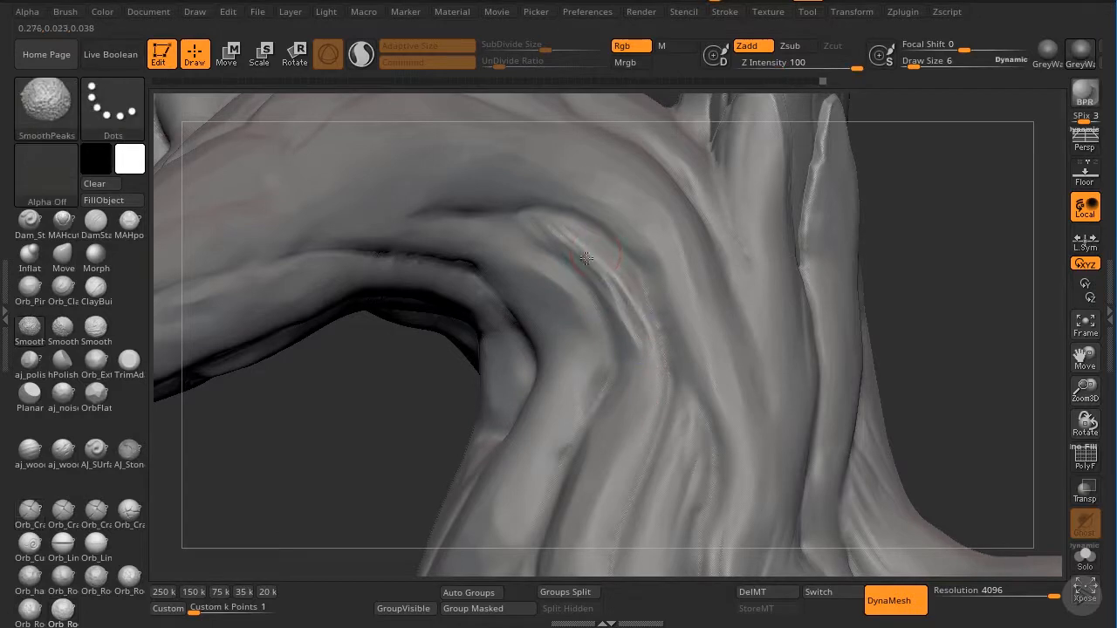
left_click_drag(586, 259, 606, 270, "shift")
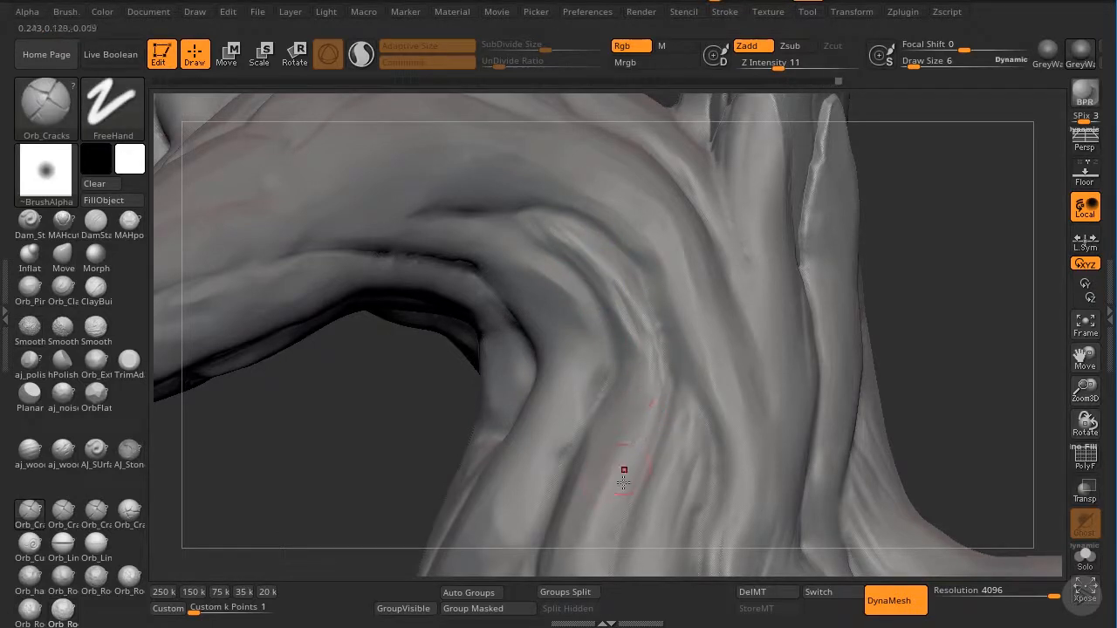
left_click_drag(661, 393, 636, 396)
Carve cracks down the trunk ridge just above the root fork on the stump side and smooth them.
left_click_drag(1089, 362, 1088, 301)
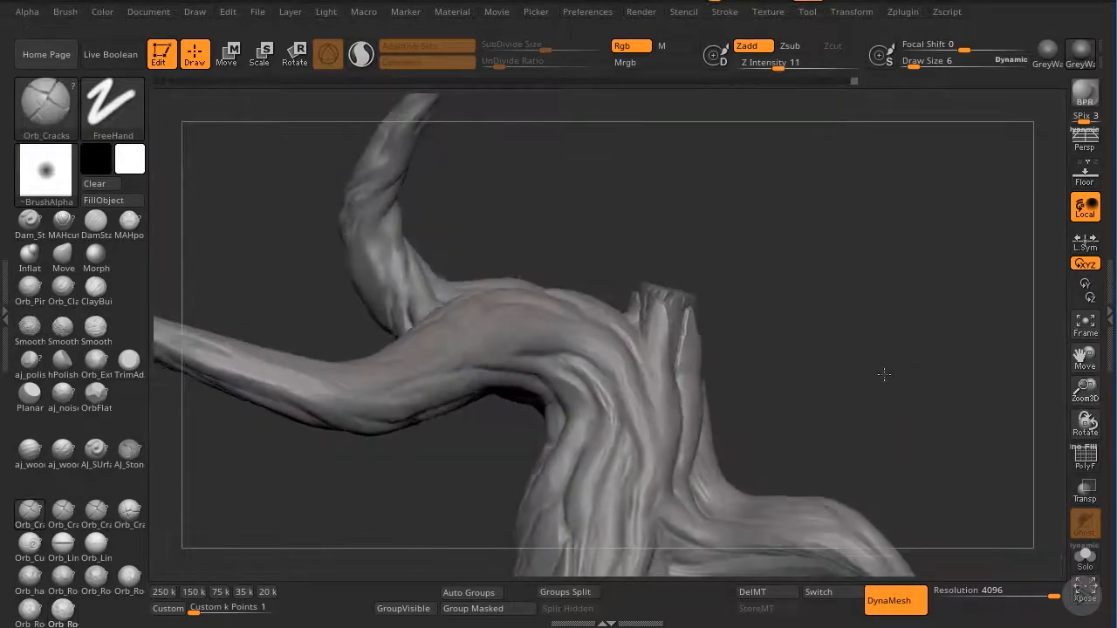
left_click_drag(882, 376, 616, 344)
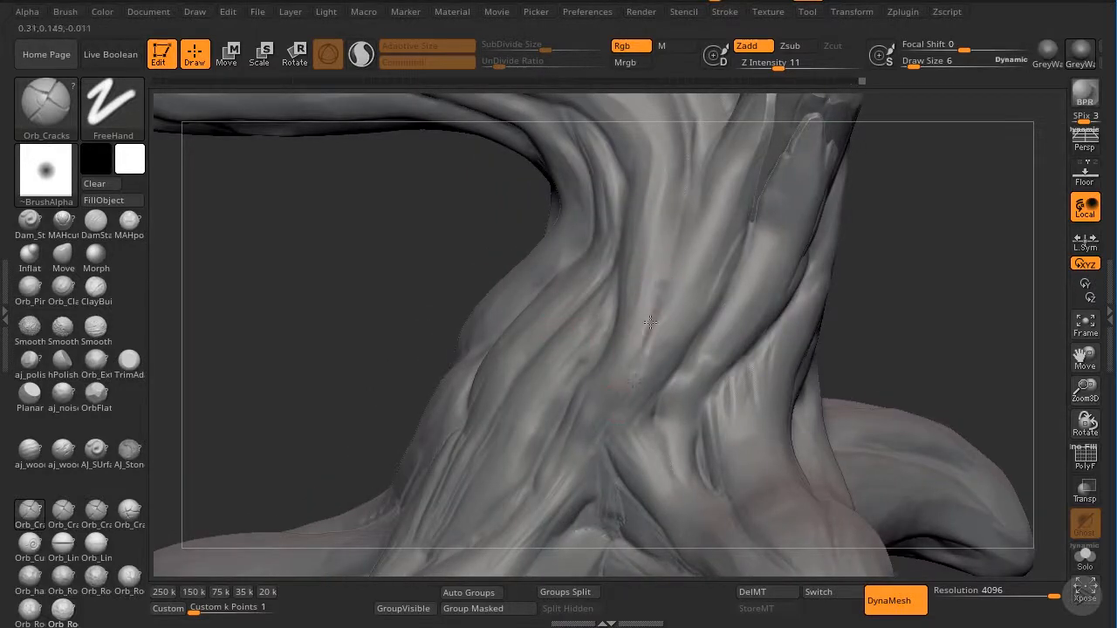
key("shift")
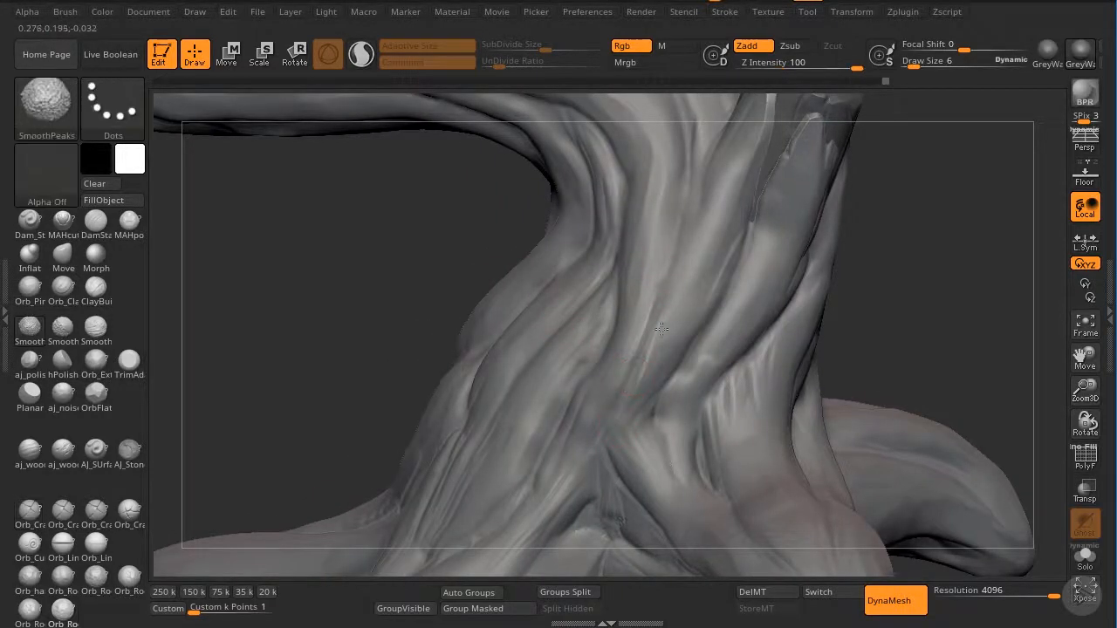
left_click_drag(930, 317, 1059, 294)
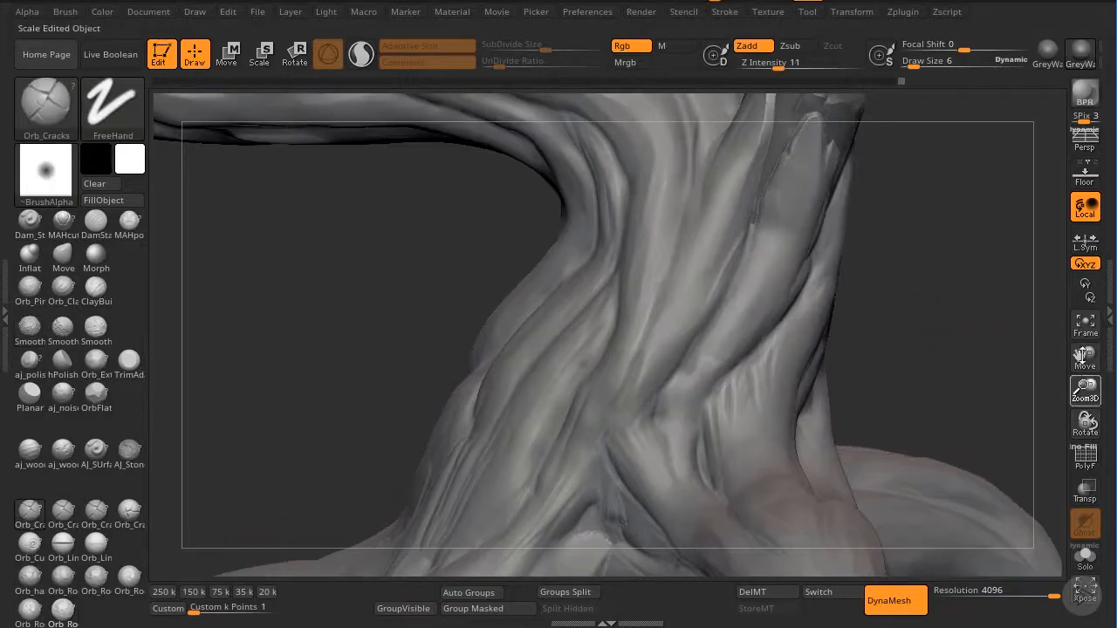
mouse_move(1085, 390)
left_mouse_down()
mouse_move(955, 340)
mouse_move(1010, 376)
left_mouse_up()
left_click_drag(1085, 390, 525, 450)
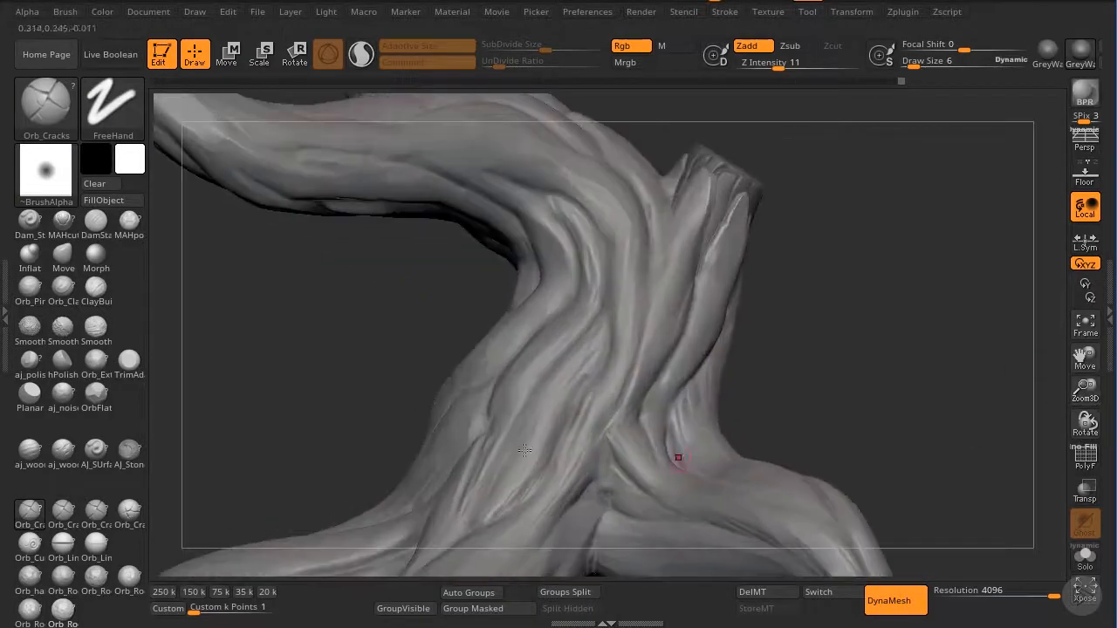
key("shift")
left_click_drag(808, 415, 772, 391)
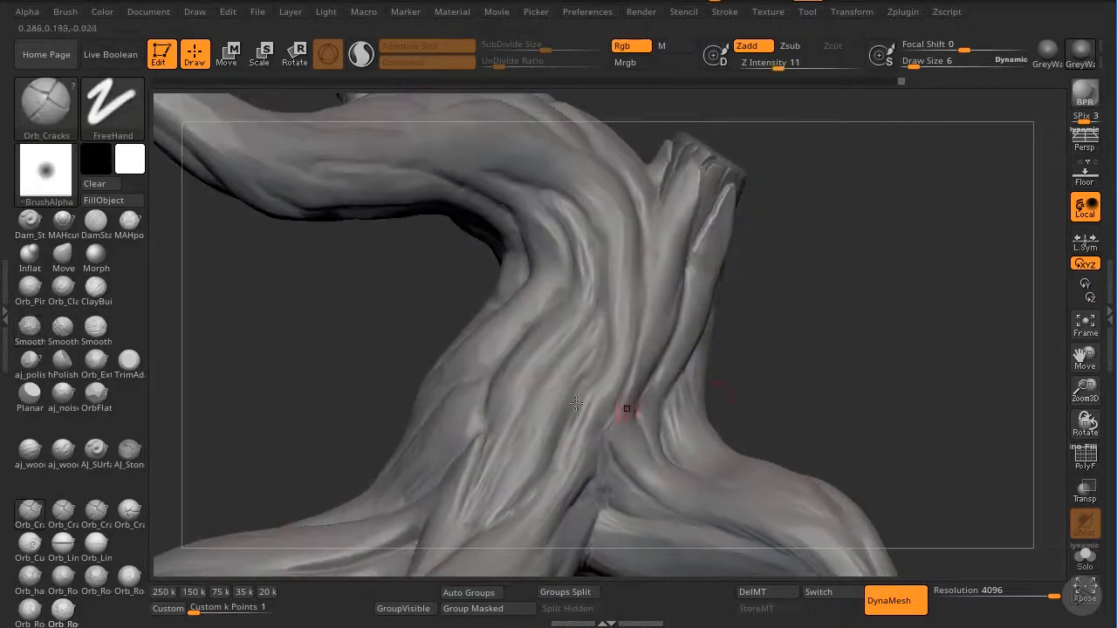
Carve cracks from the rim of the cut stump down its bark ridges, smoothing some strokes.
left_click_drag(773, 336, 702, 221)
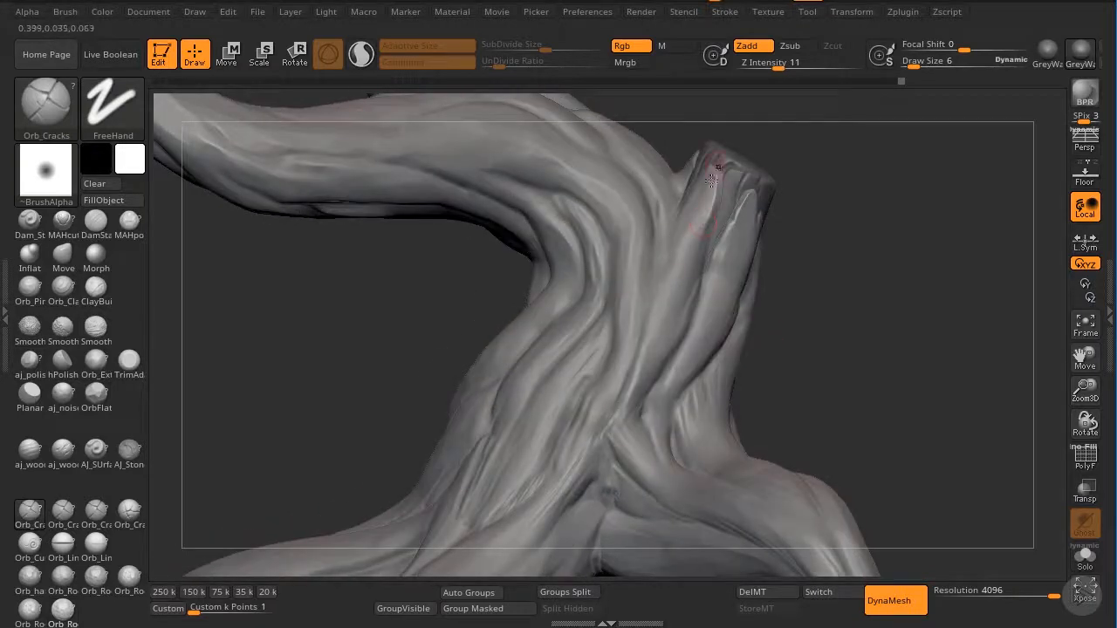
left_click_drag(824, 341, 775, 295)
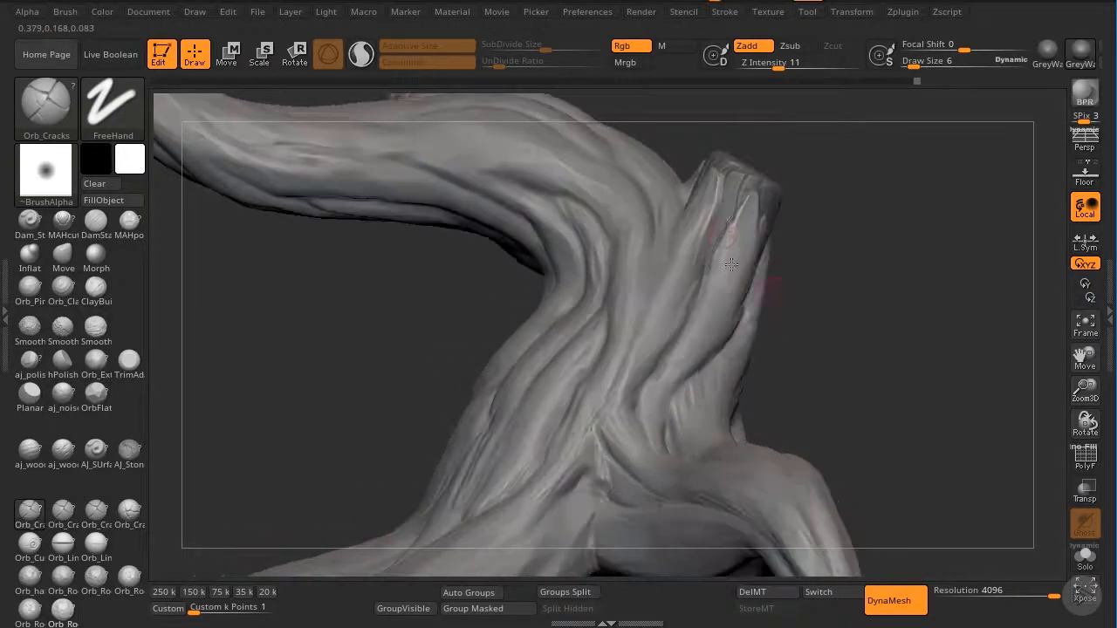
left_click_drag(737, 220, 725, 258)
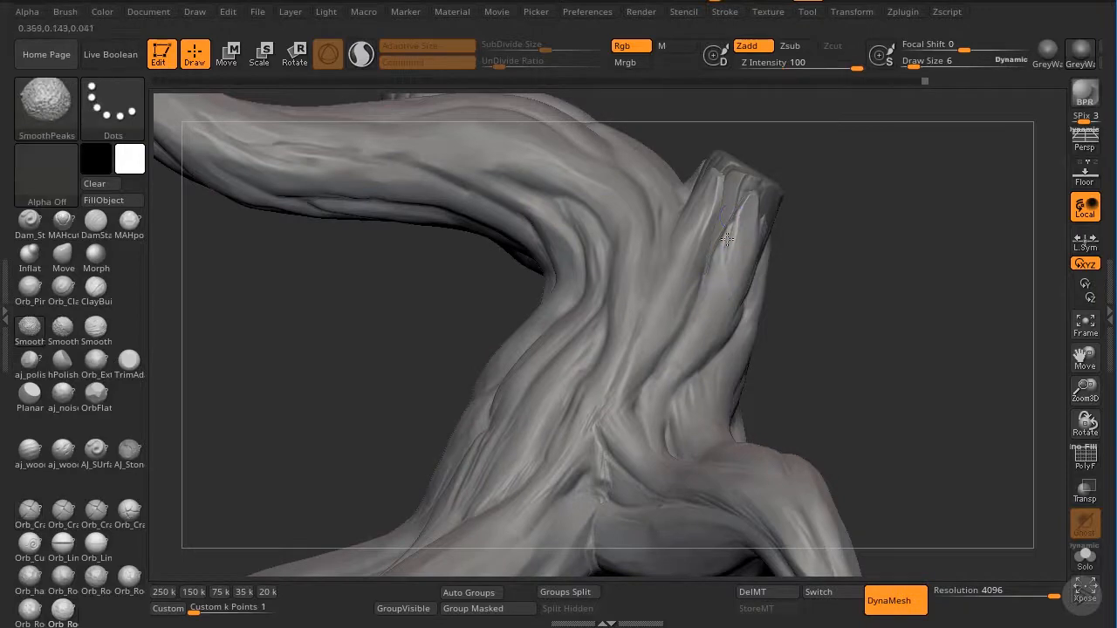
left_click_drag(823, 311, 752, 269)
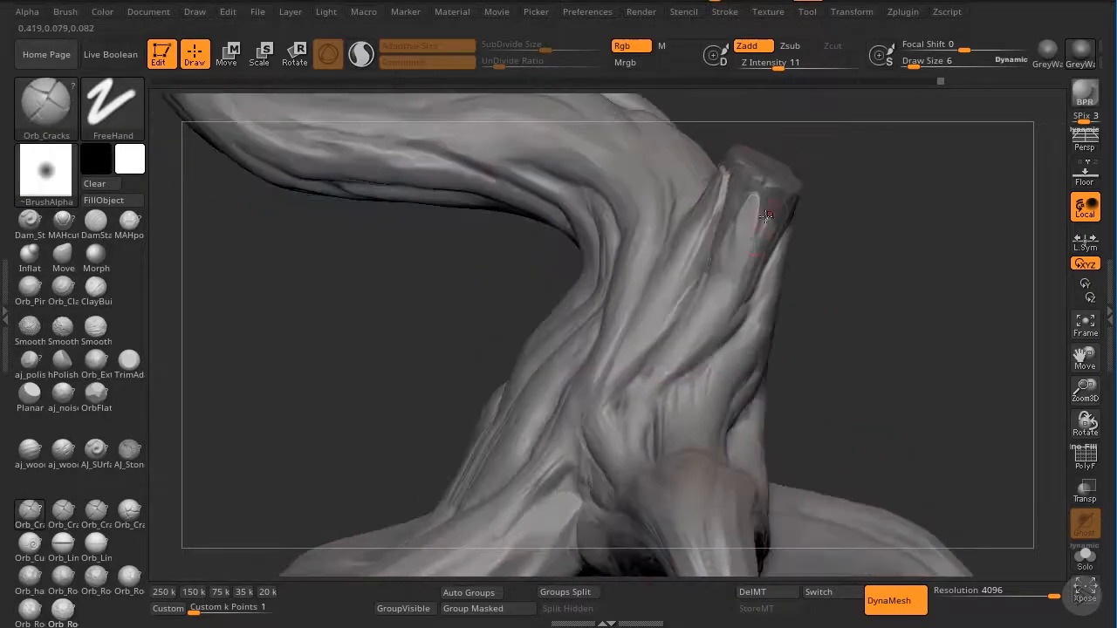
left_click_drag(764, 216, 724, 301)
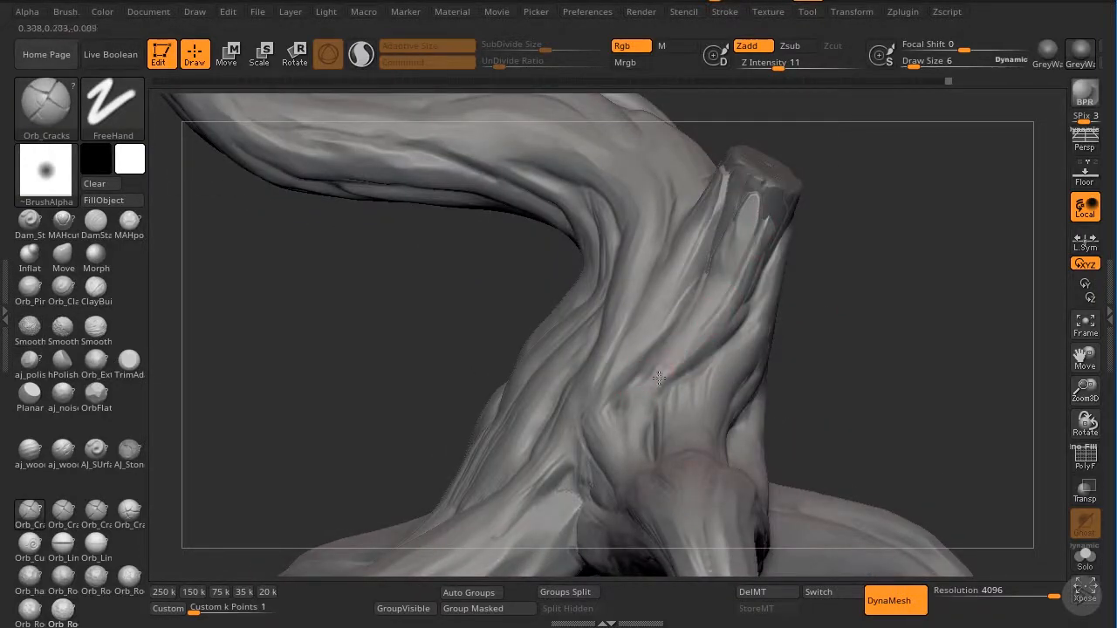
left_click_drag(683, 366, 692, 354)
Add cracks along the grooves between the cut stump and the trunk, down toward the root junction.
left_click_drag(828, 307, 782, 321)
left_click_drag(823, 403, 892, 385)
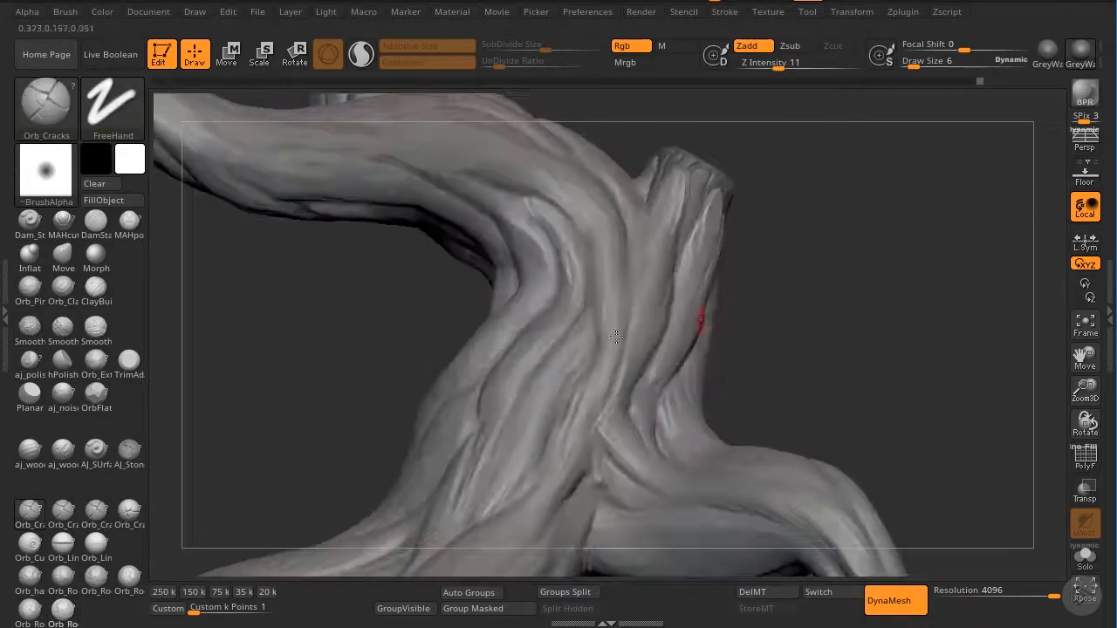
left_click_drag(757, 264, 685, 248)
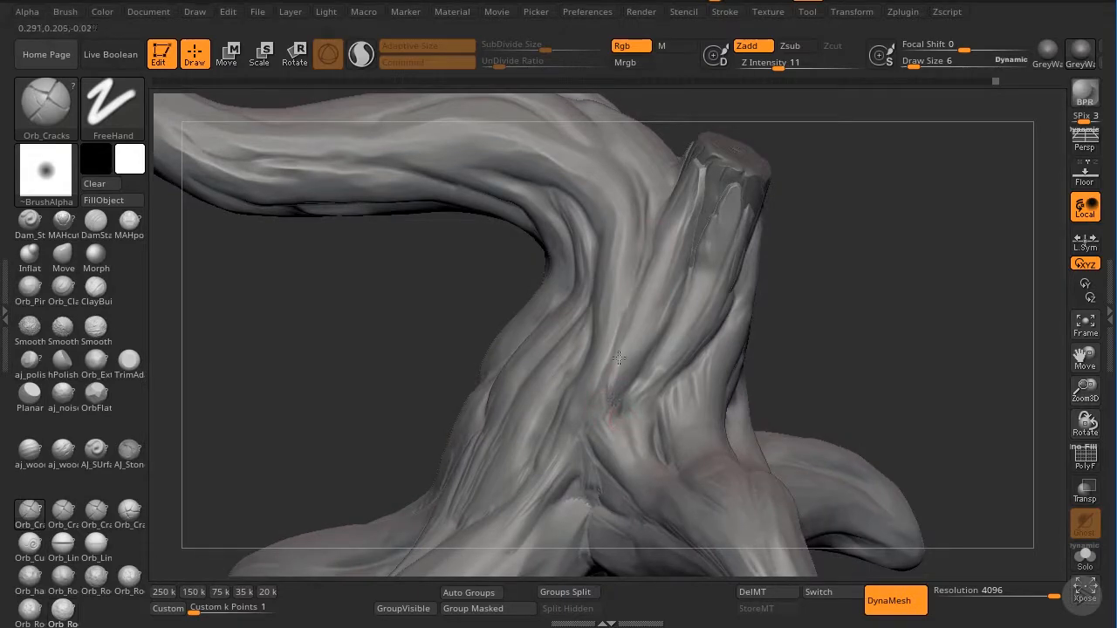
Carve diagonal cracks where the lower trunk runs into the left front root and soften them with SmoothPeaks.
mouse_move(1059, 394)
left_mouse_down()
mouse_move(937, 351)
mouse_move(1003, 357)
left_mouse_up()
mouse_move(1085, 390)
left_mouse_down()
mouse_move(1009, 419)
mouse_move(958, 399)
mouse_move(512, 323)
left_mouse_up()
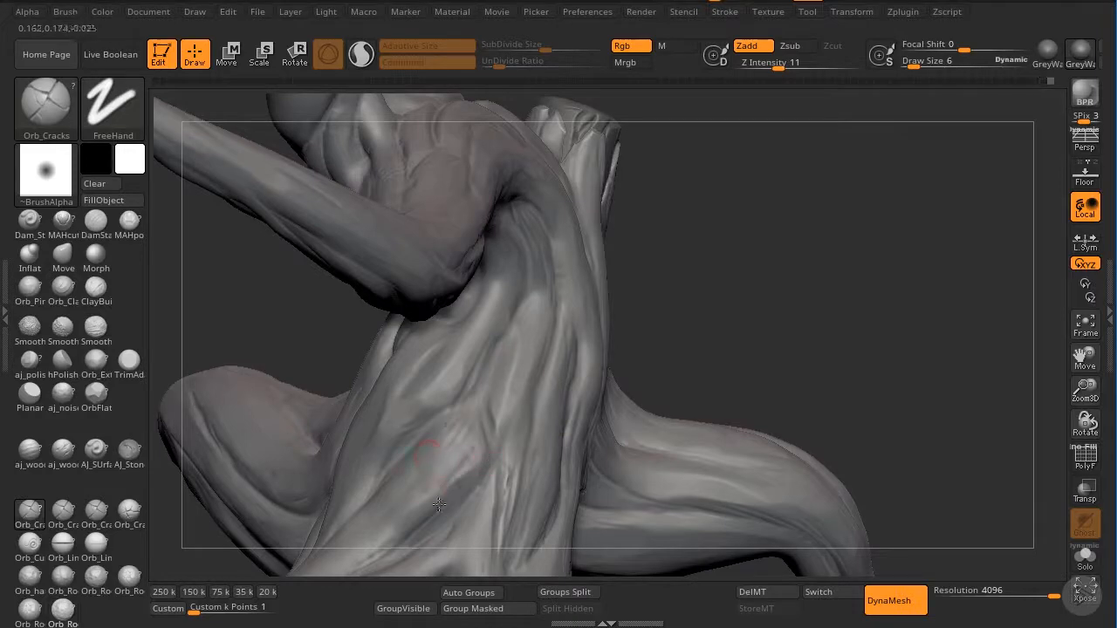
mouse_move(1085, 389)
left_mouse_down()
mouse_move(1085, 361)
mouse_move(973, 274)
mouse_move(879, 293)
mouse_move(1090, 442)
mouse_move(1090, 472)
left_mouse_up()
left_click_drag(531, 371, 611, 280, "shift")
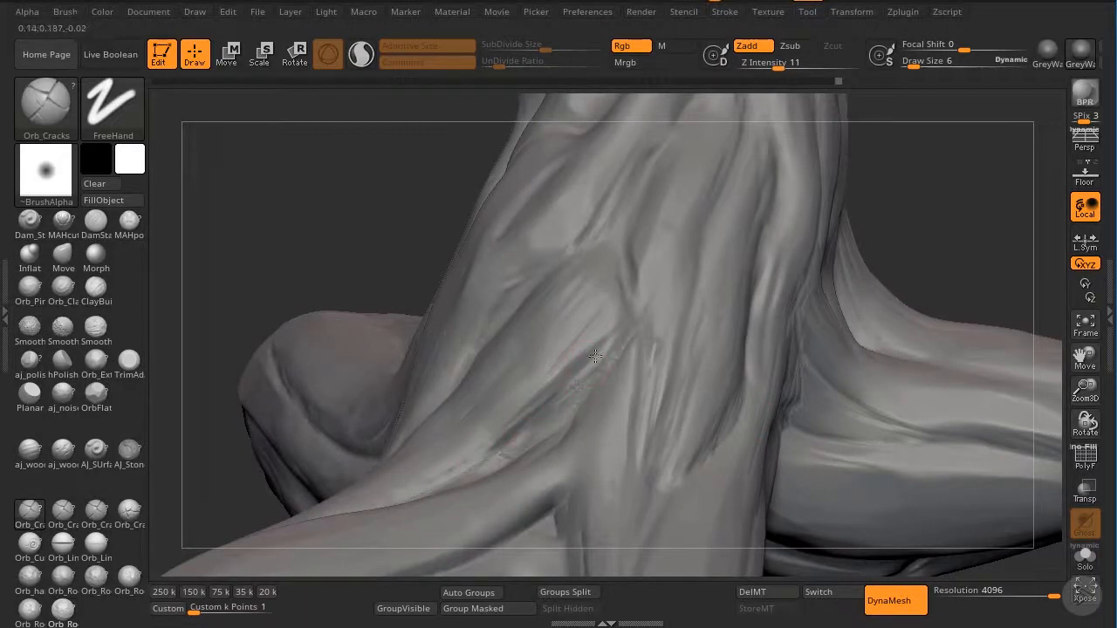
left_click_drag(532, 430, 593, 400)
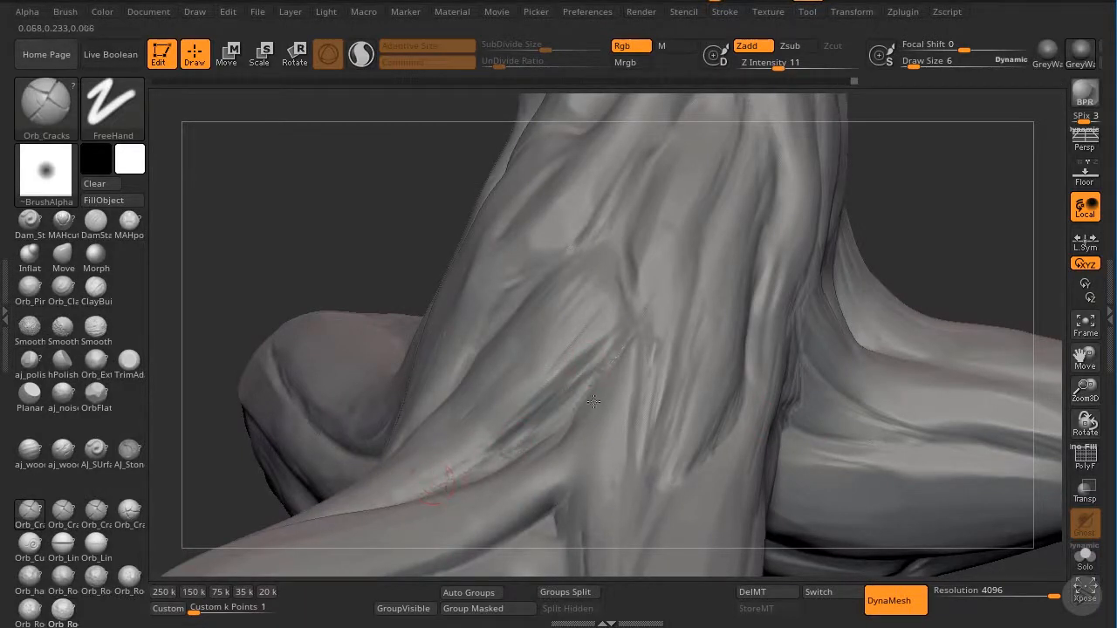
left_click_drag(523, 428, 545, 420, "shift")
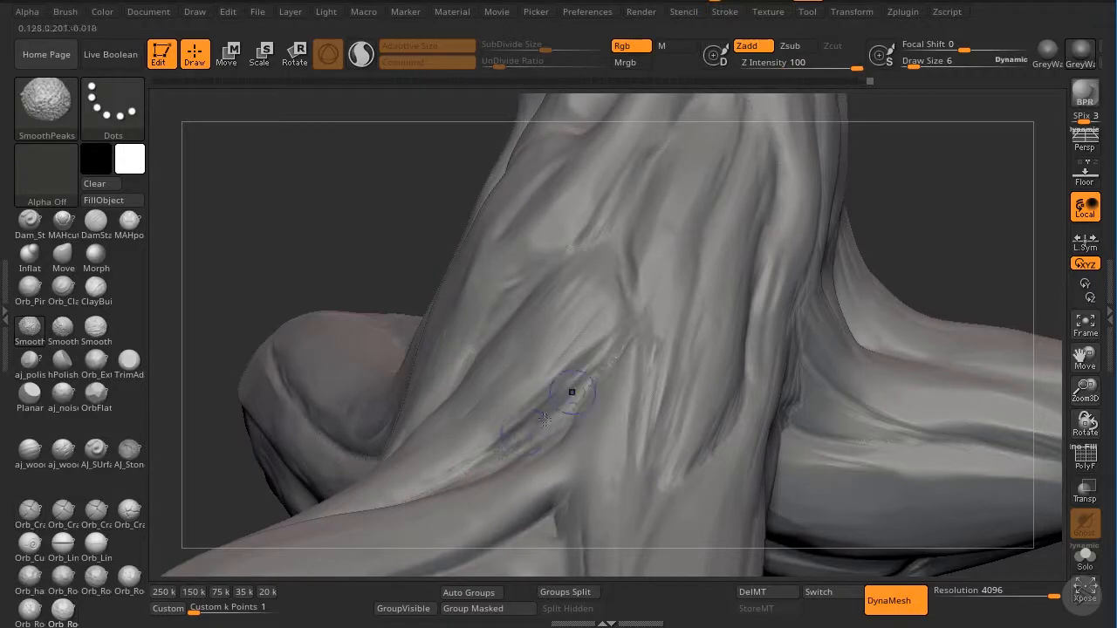
Carve cracks into the fork between the left and middle front roots and smooth the strokes.
mouse_move(1085, 390)
left_mouse_down()
mouse_move(1007, 294)
mouse_move(966, 305)
mouse_move(1054, 369)
mouse_move(1004, 332)
mouse_move(878, 292)
left_mouse_up()
left_click_drag(583, 332, 580, 307)
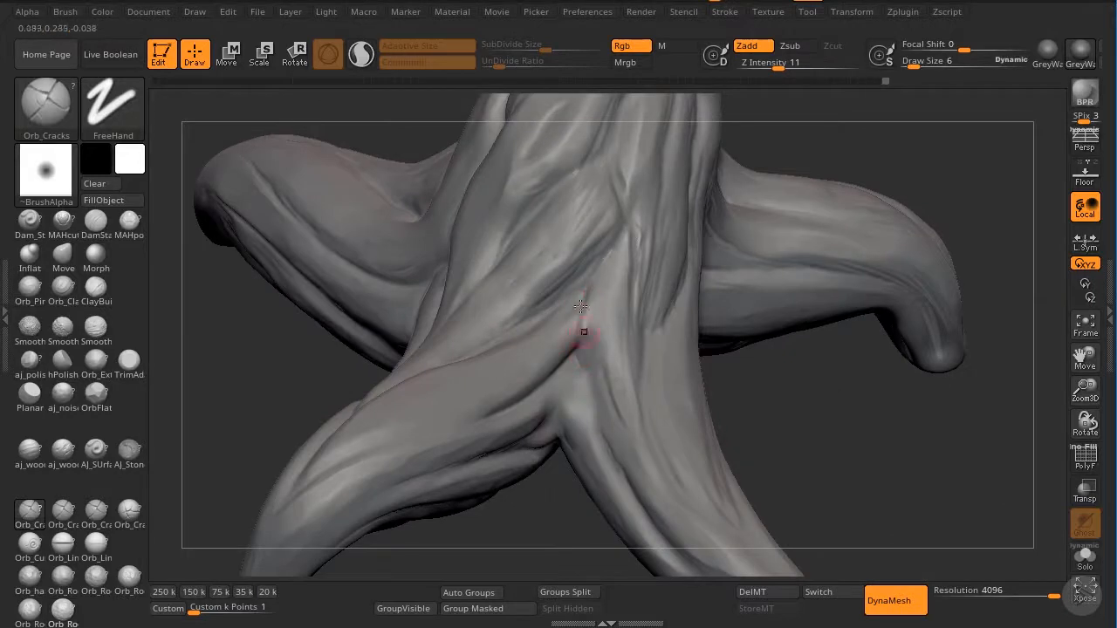
left_click_drag(622, 248, 616, 279)
left_click_drag(620, 353, 608, 284)
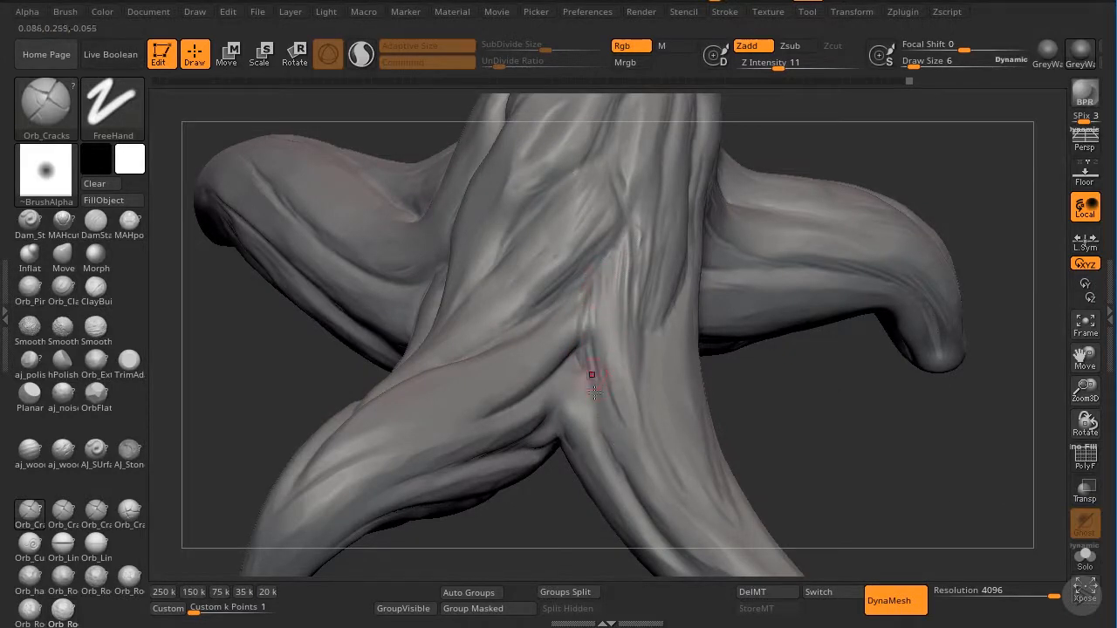
key("shift")
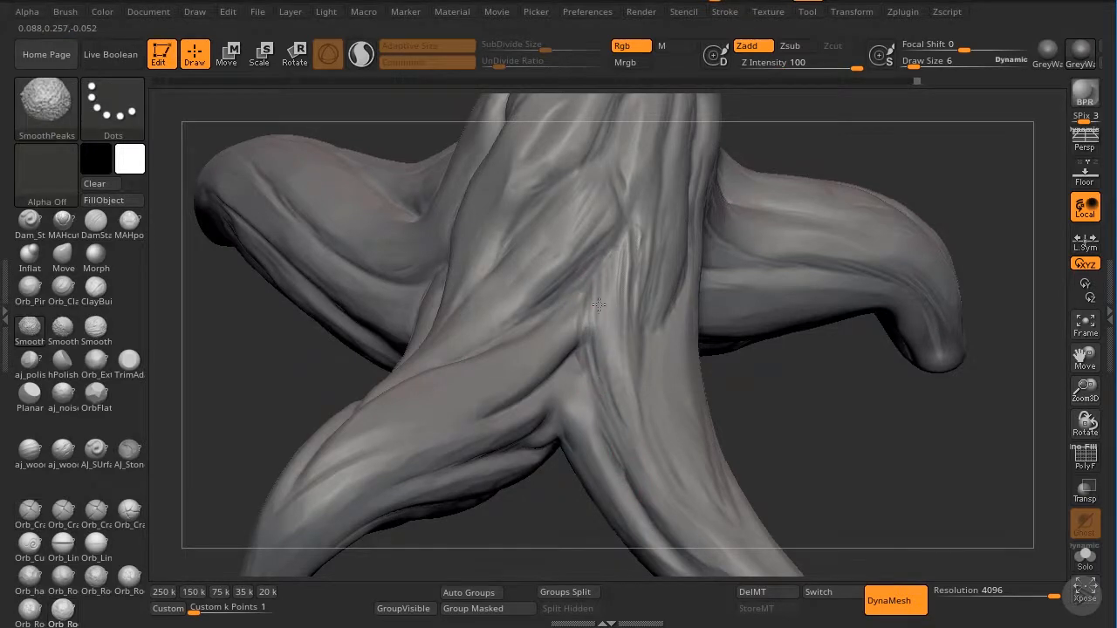
Carve Orb_Cracks lines along the bark ridges of the upper trunk bend beside the cut stump and soften them with SmoothPeaks.
left_click_drag(1042, 407, 1049, 278, "alt")
left_click_drag(1049, 277, 946, 291)
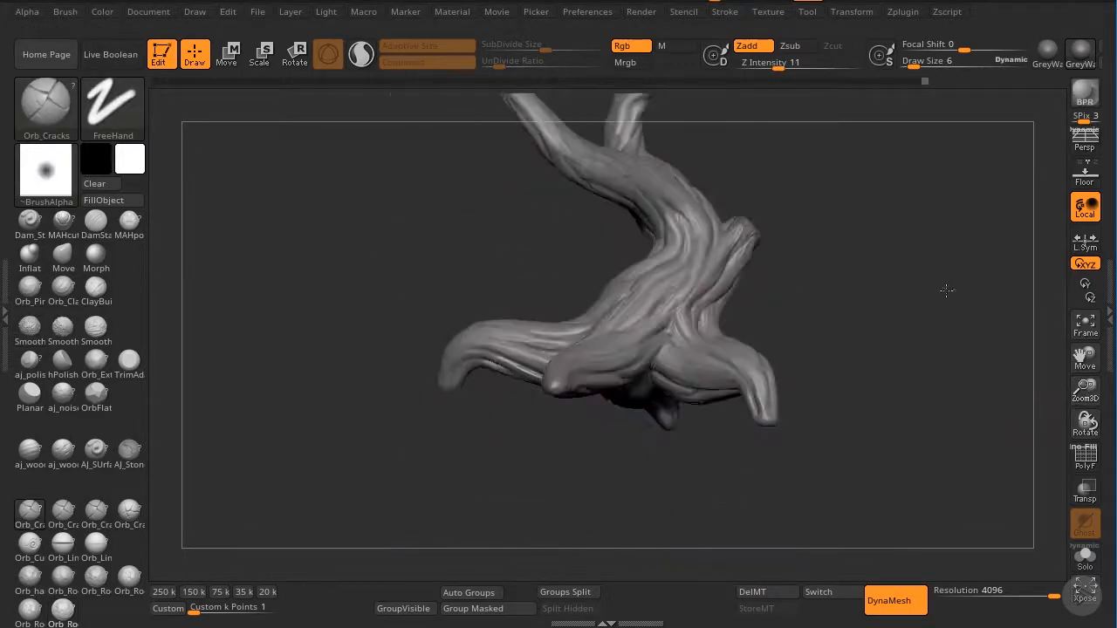
left_click_drag(935, 328, 931, 363)
left_click_drag(1091, 370, 1093, 459)
left_click_drag(1087, 395, 1091, 543)
left_click_drag(1083, 359, 925, 552)
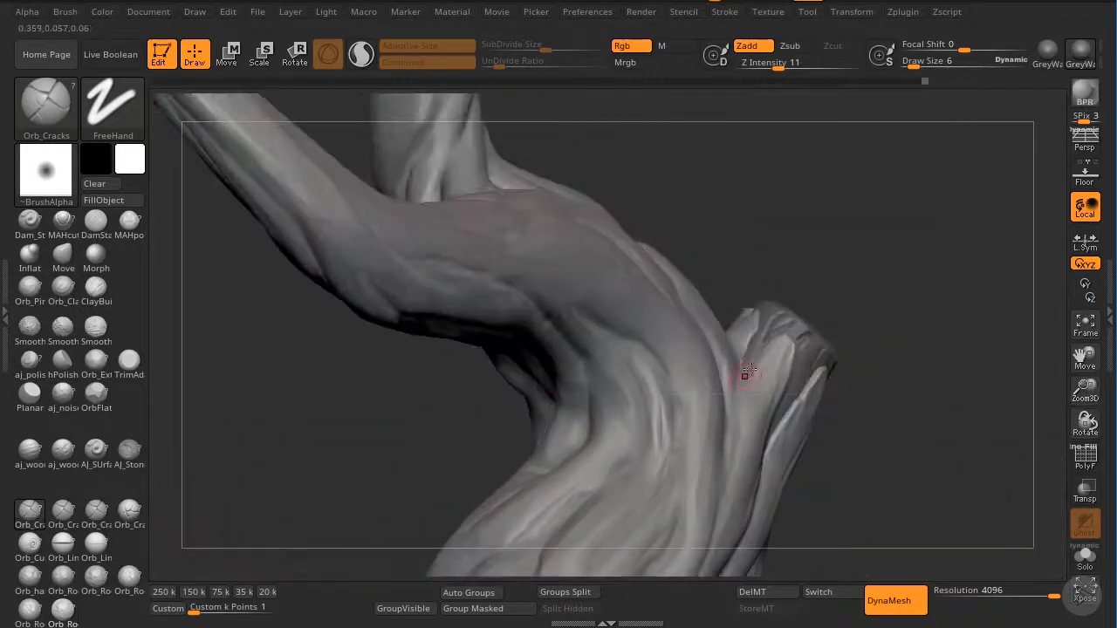
left_click_drag(1084, 395, 1086, 426)
left_click_drag(1085, 359, 1056, 314)
mouse_move(1021, 358)
left_mouse_down()
mouse_move(989, 364)
mouse_move(1005, 356)
left_mouse_up()
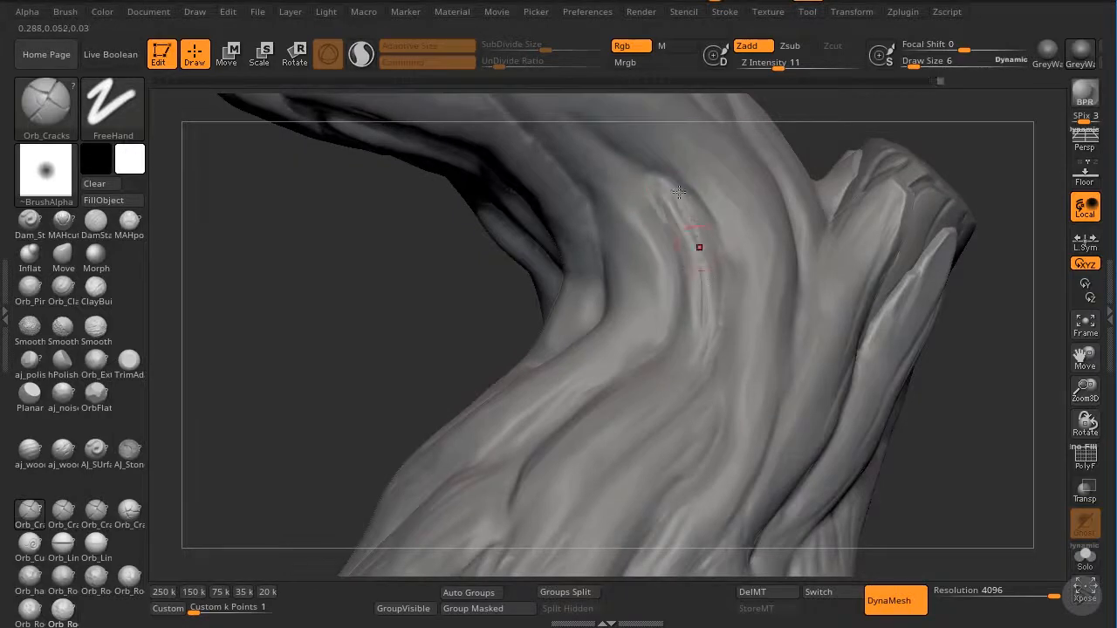
key("shift")
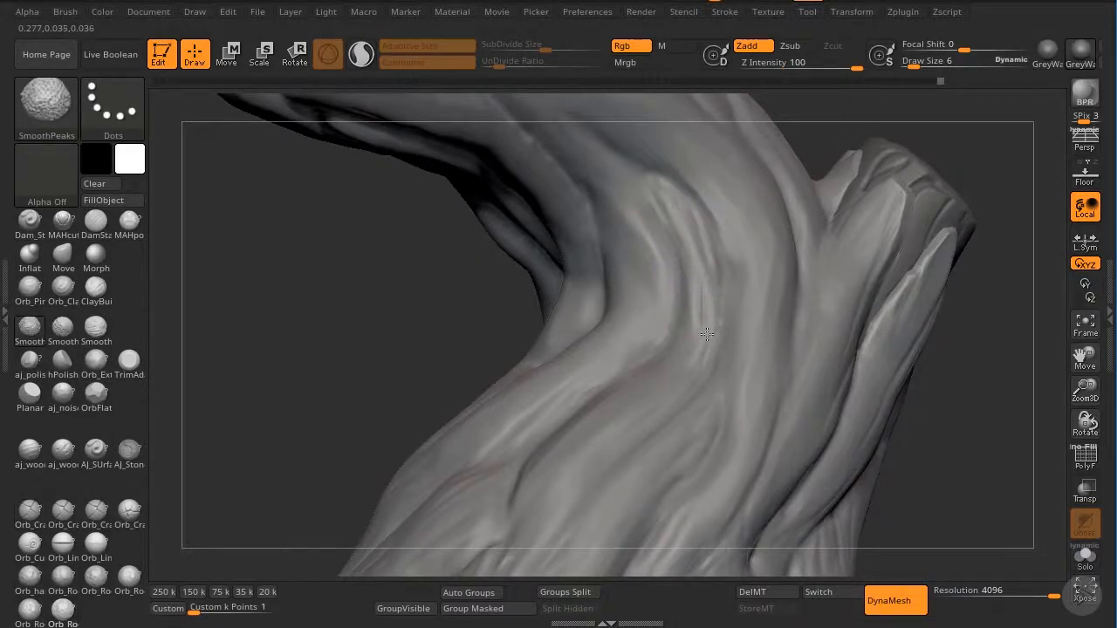
left_click_drag(707, 335, 554, 375, "shift")
Add cracks on the inner curve of the trunk bend, running down toward the lower trunk, and smooth them.
left_click_drag(404, 324, 605, 262)
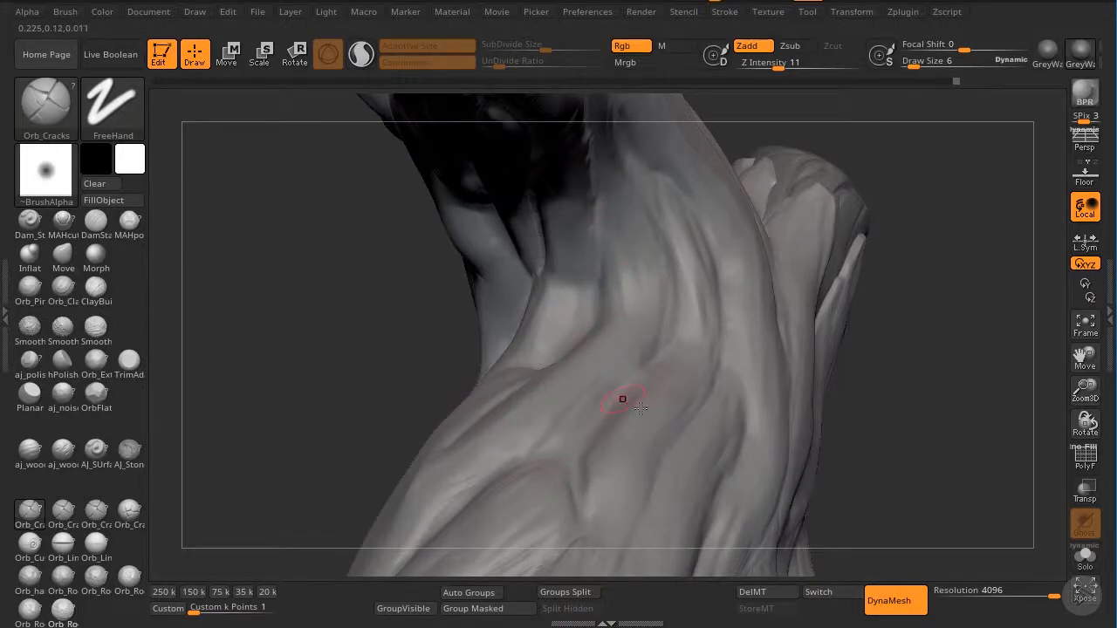
left_click_drag(912, 378, 636, 358)
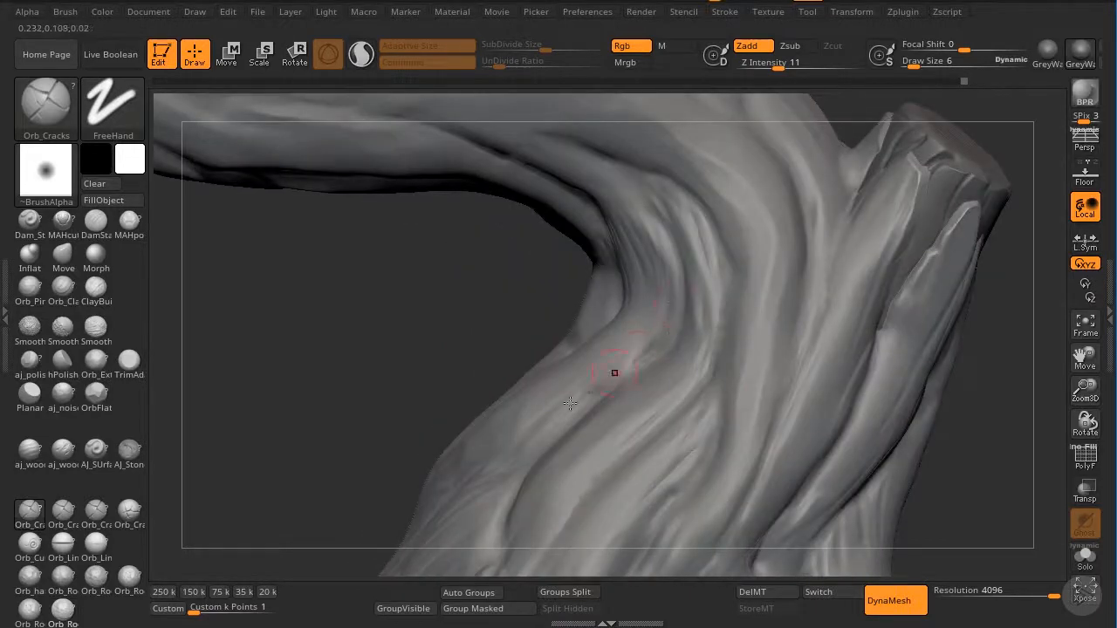
key("shift")
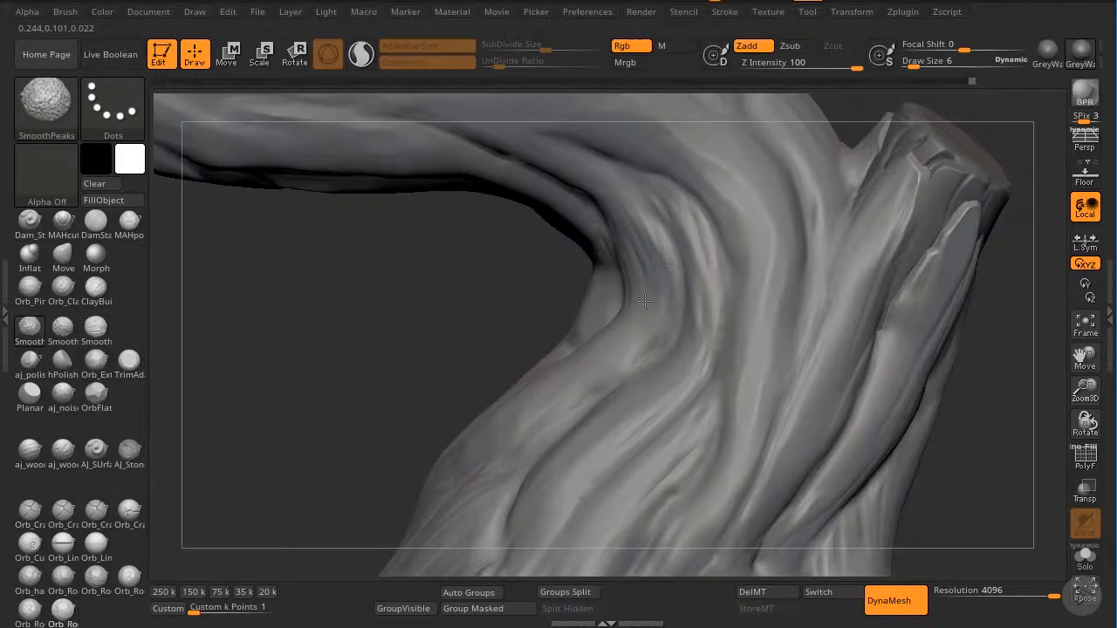
Carve cracks into the bark folds on the trunk side directly beneath the large branch and smooth the strokes.
mouse_move(1085, 418)
left_mouse_down()
mouse_move(1082, 358)
mouse_move(970, 315)
mouse_move(1017, 357)
left_mouse_up()
left_click_drag(1085, 389, 878, 304)
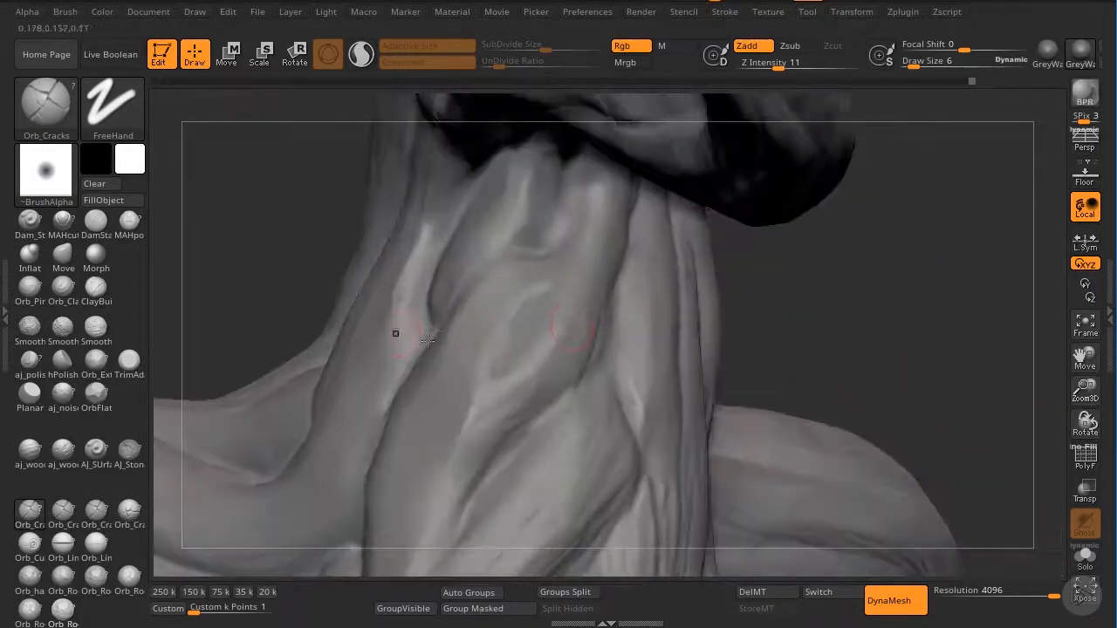
left_click_drag(522, 329, 513, 344)
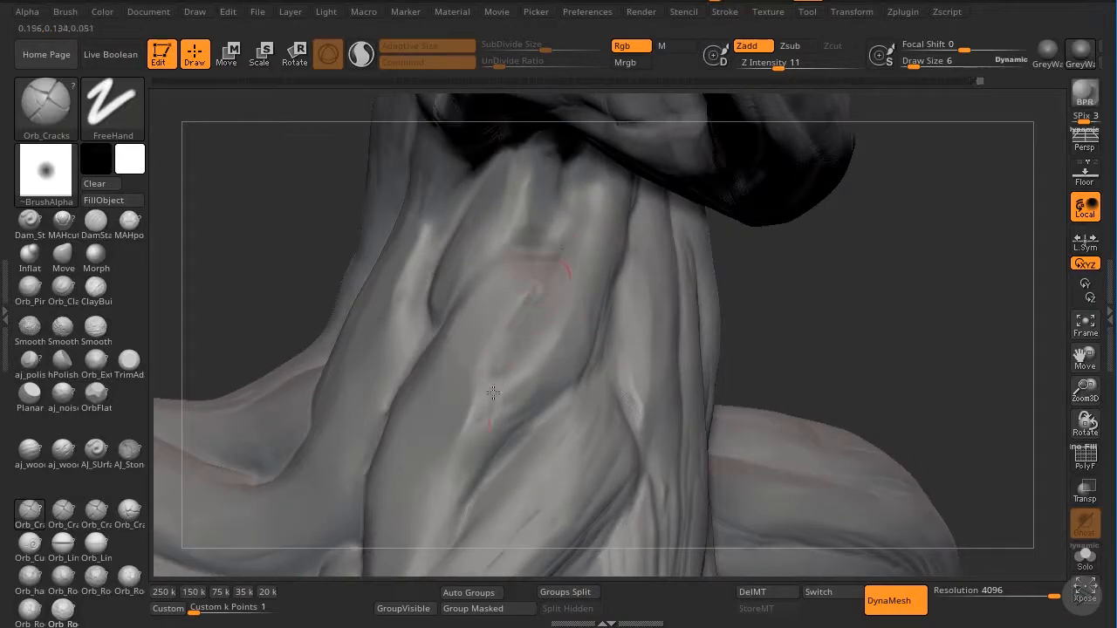
mouse_move(493, 394)
left_mouse_down()
mouse_move(485, 447)
mouse_move(496, 408)
left_mouse_up()
left_click_drag(866, 363, 609, 372)
key("shift")
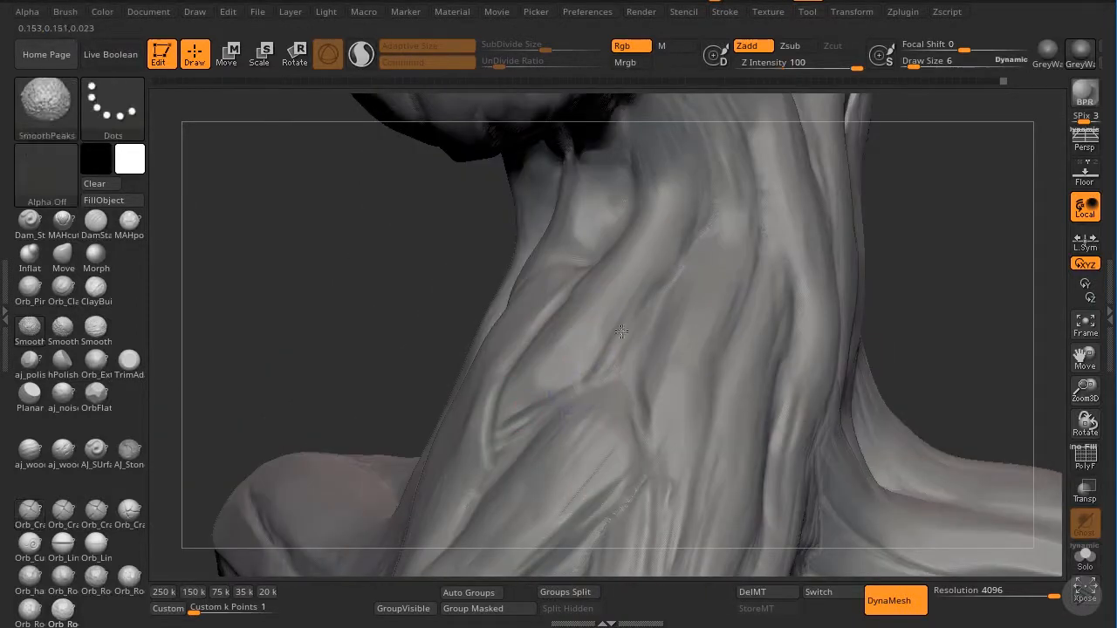
mouse_move(519, 422)
left_mouse_down("shift")
mouse_move(531, 378)
mouse_move(472, 455)
left_mouse_up("shift")
Undo the unwanted stroke, then rework the diagonal cracks in the groove below the large branch and soften them.
key("shift")
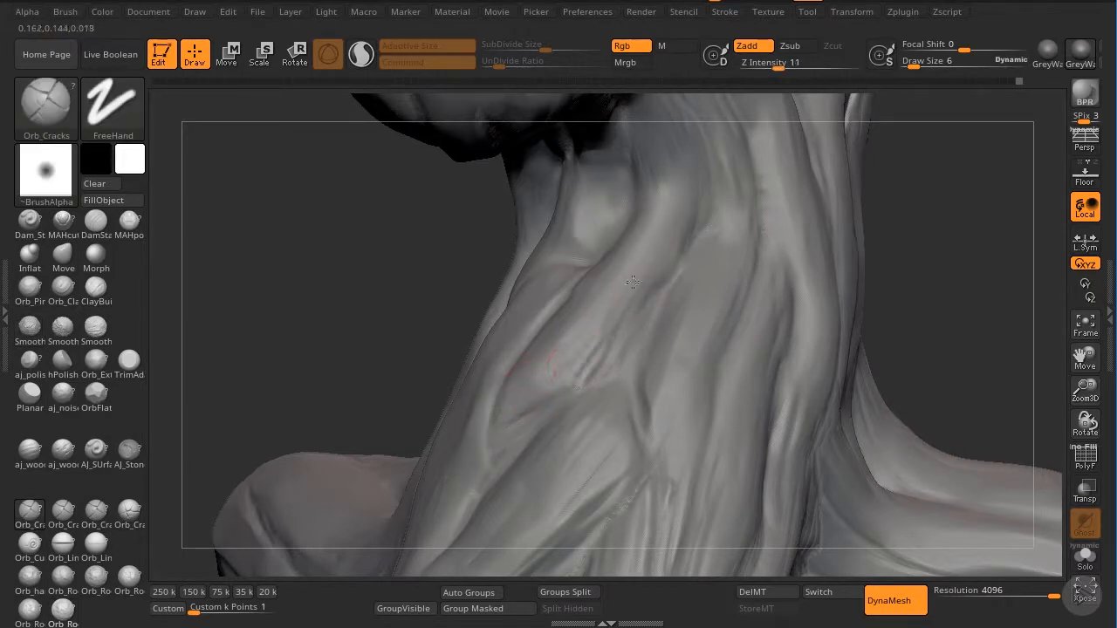
key("ctrl+z")
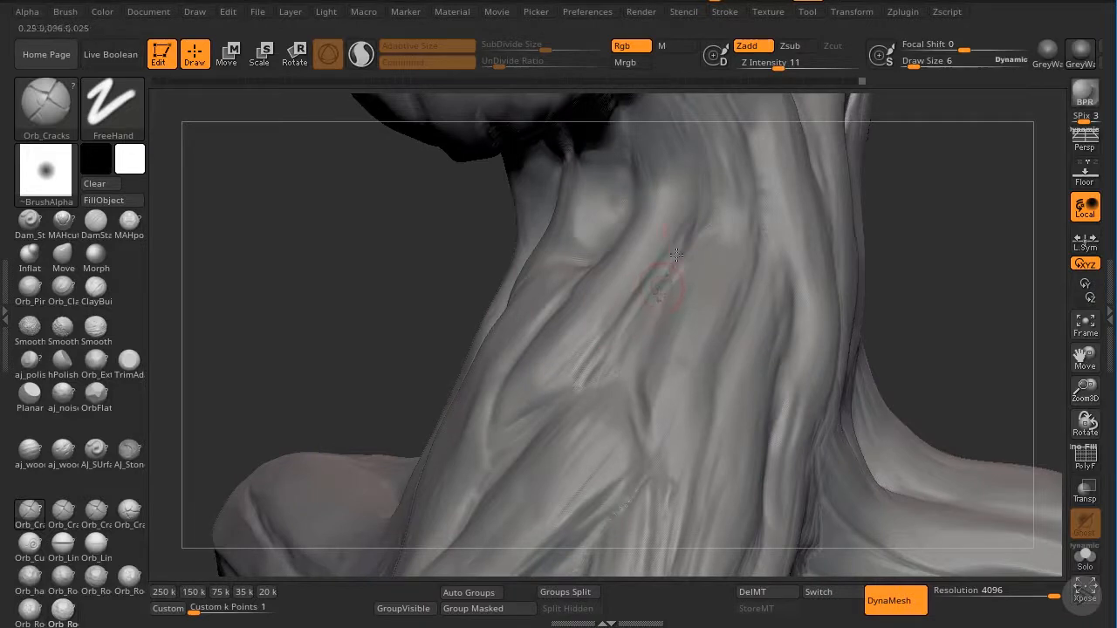
key("shift")
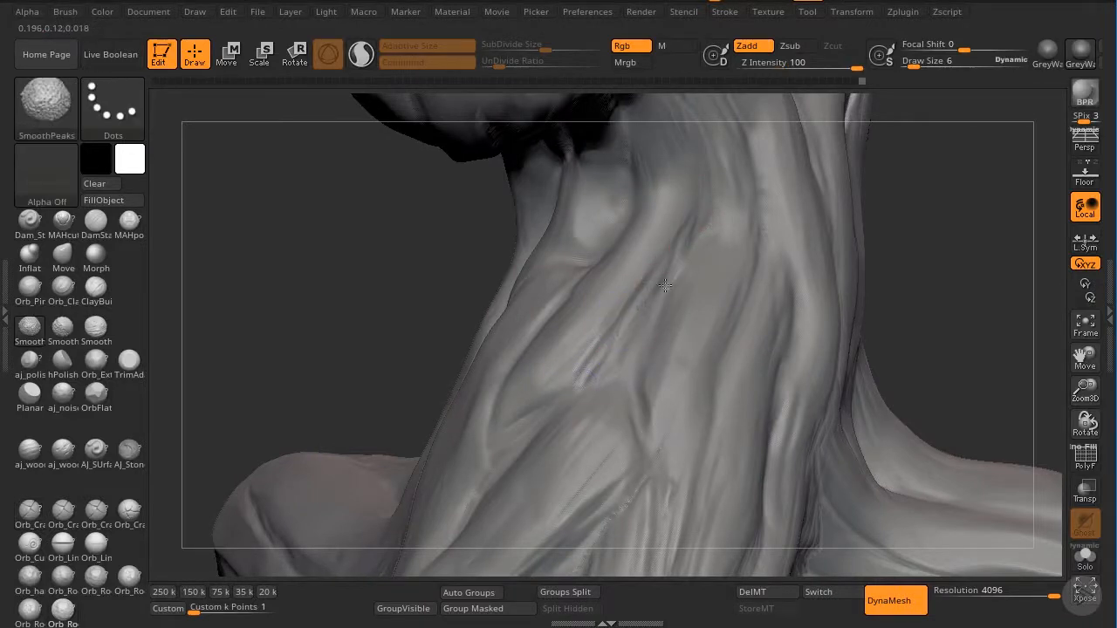
Carve more cracks along the trunk ridges between the inner bend and the cut stump, softening them with SmoothPeaks.
mouse_move(1085, 390)
left_mouse_down()
mouse_move(895, 360)
mouse_move(727, 374)
left_mouse_up()
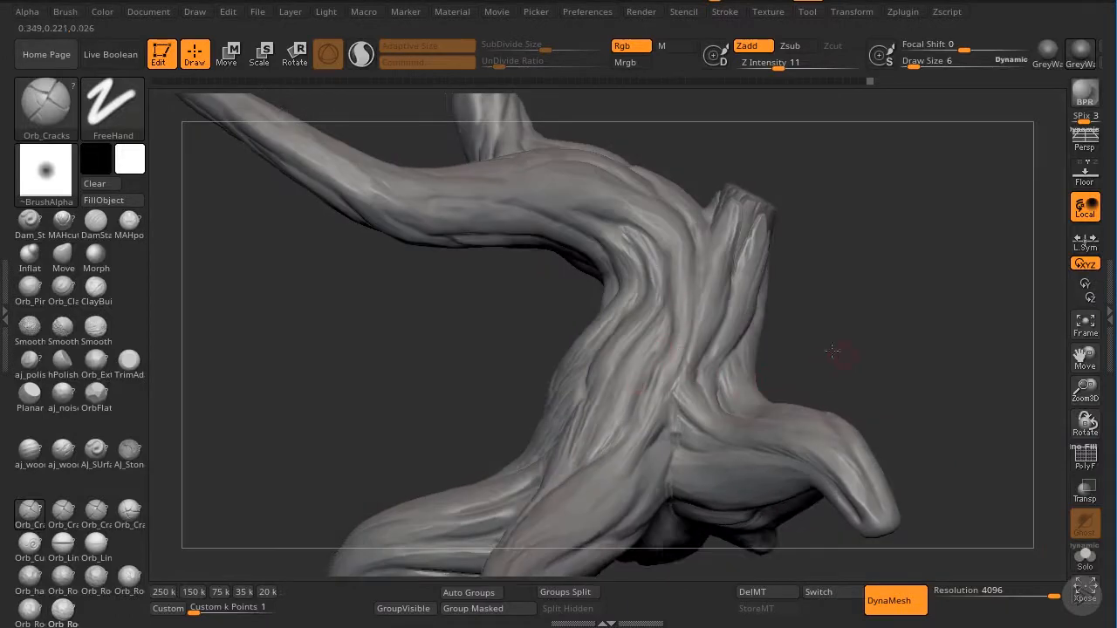
mouse_move(831, 351)
left_mouse_down()
mouse_move(875, 381)
mouse_move(1044, 376)
mouse_move(971, 420)
mouse_move(710, 191)
left_mouse_up()
left_click_drag(921, 363, 711, 212)
key("shift")
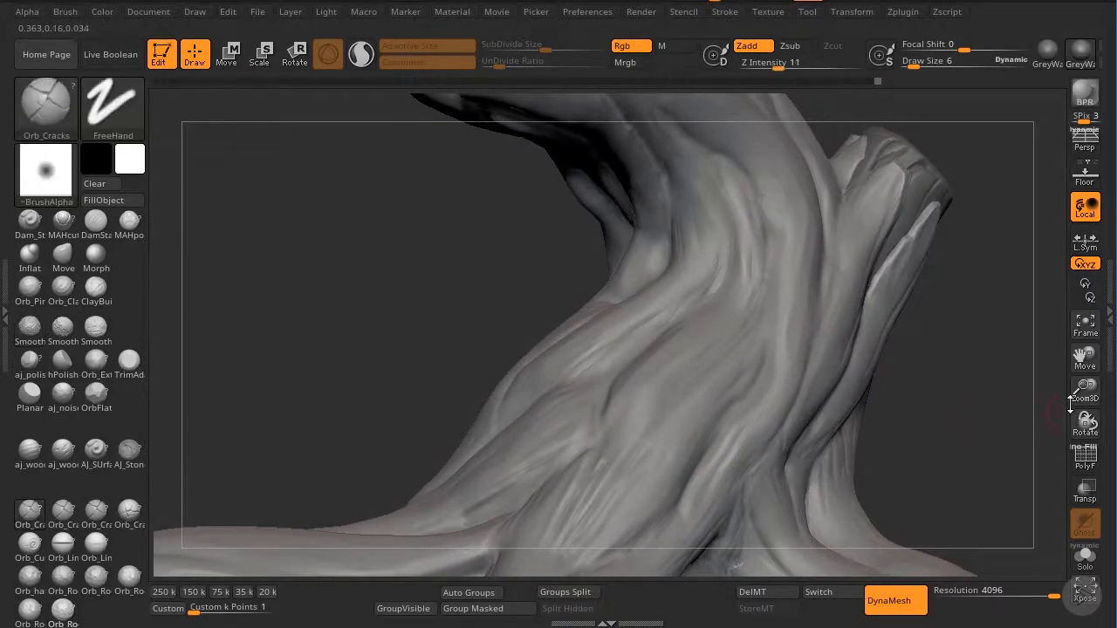
Carve cracks beneath the large branch and around the back of the trunk, following the folds below the branch junction.
mouse_move(1021, 412)
left_mouse_down()
mouse_move(987, 384)
mouse_move(1017, 366)
mouse_move(977, 342)
mouse_move(995, 327)
mouse_move(987, 393)
mouse_move(890, 425)
mouse_move(984, 476)
mouse_move(905, 392)
mouse_move(901, 349)
mouse_move(725, 286)
left_mouse_up()
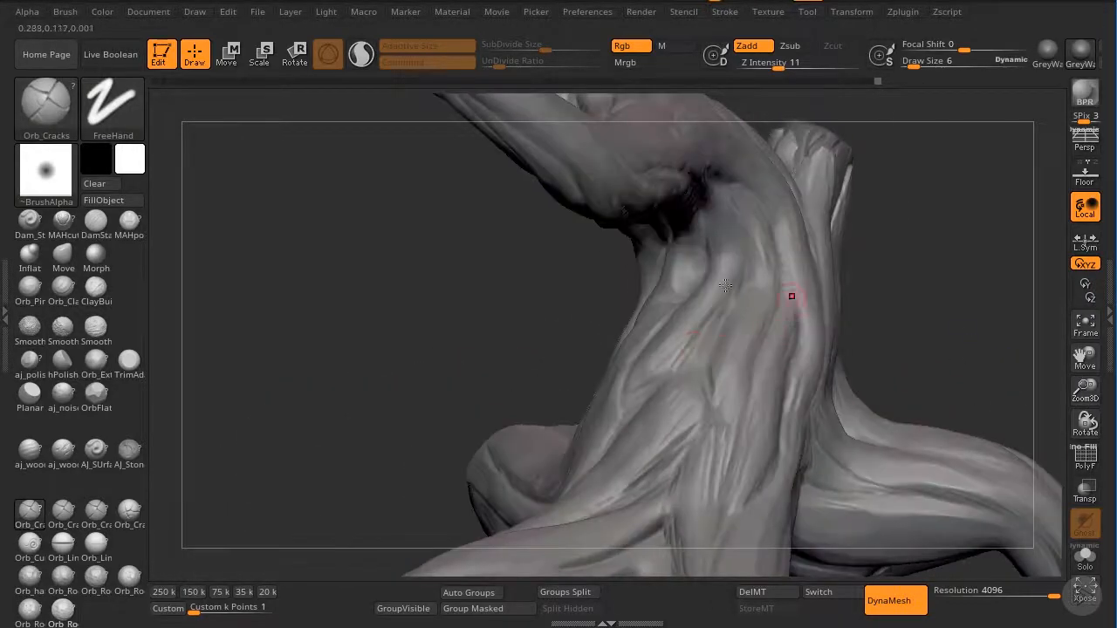
left_click_drag(442, 290, 648, 245)
left_click_drag(905, 301, 1034, 321)
left_click_drag(1086, 390, 1083, 453)
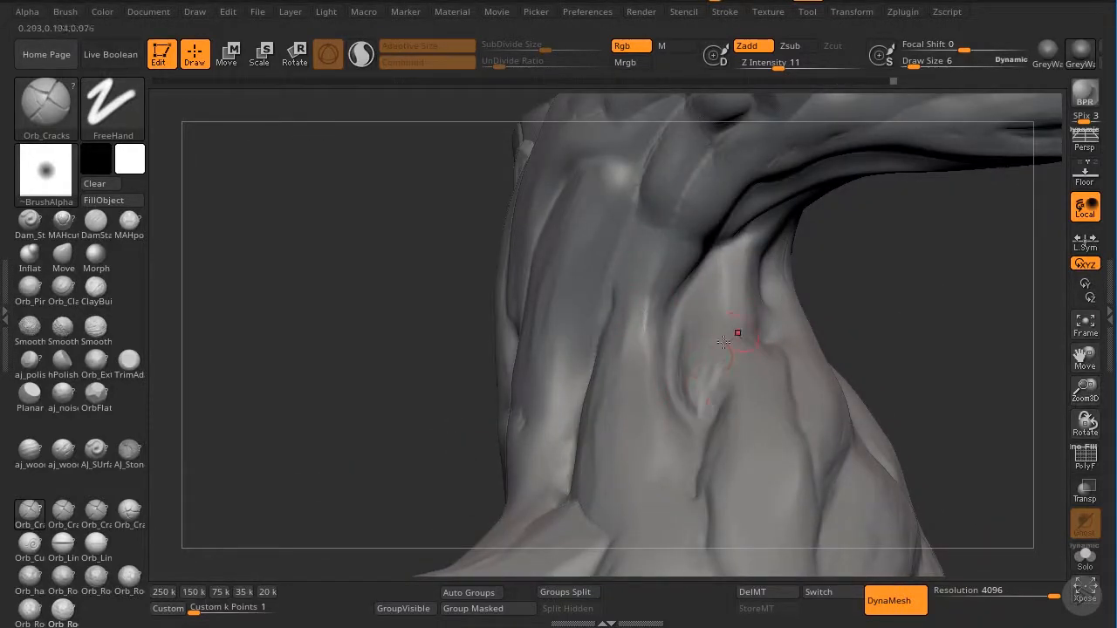
left_click_drag(690, 392, 682, 295)
left_click_drag(685, 339, 693, 379)
left_click_drag(1078, 389, 1073, 292)
left_click_drag(888, 332, 992, 437)
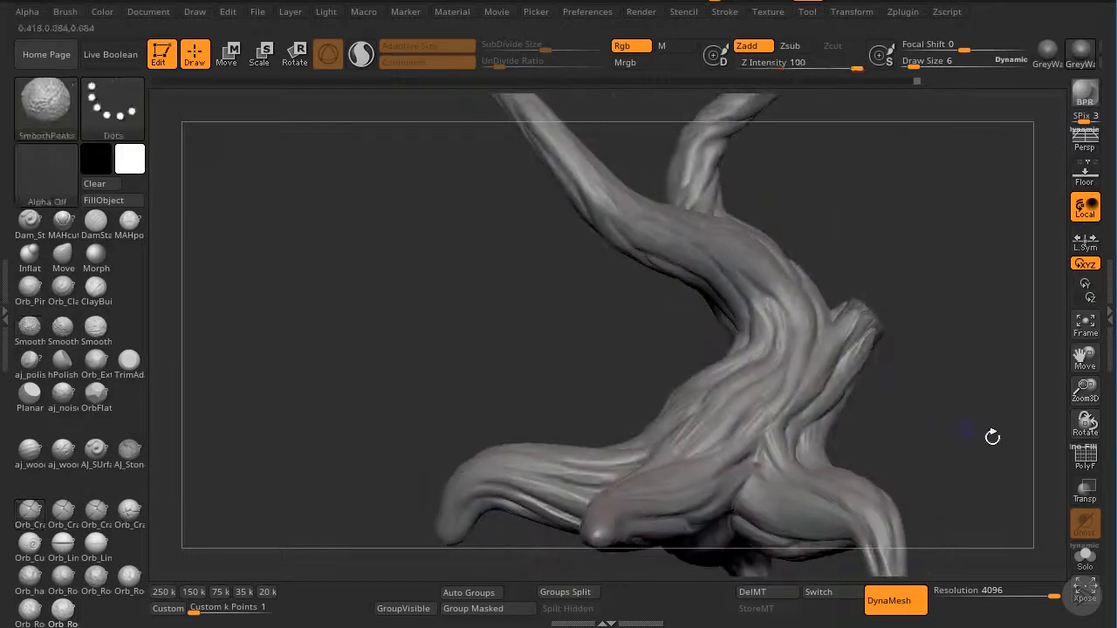
Carve diagonal cracks down the middle of the trunk toward the root junction and smooth them.
left_click_drag(1084, 391, 1084, 467)
left_click_drag(1084, 359, 964, 294)
left_click_drag(1012, 379, 971, 362)
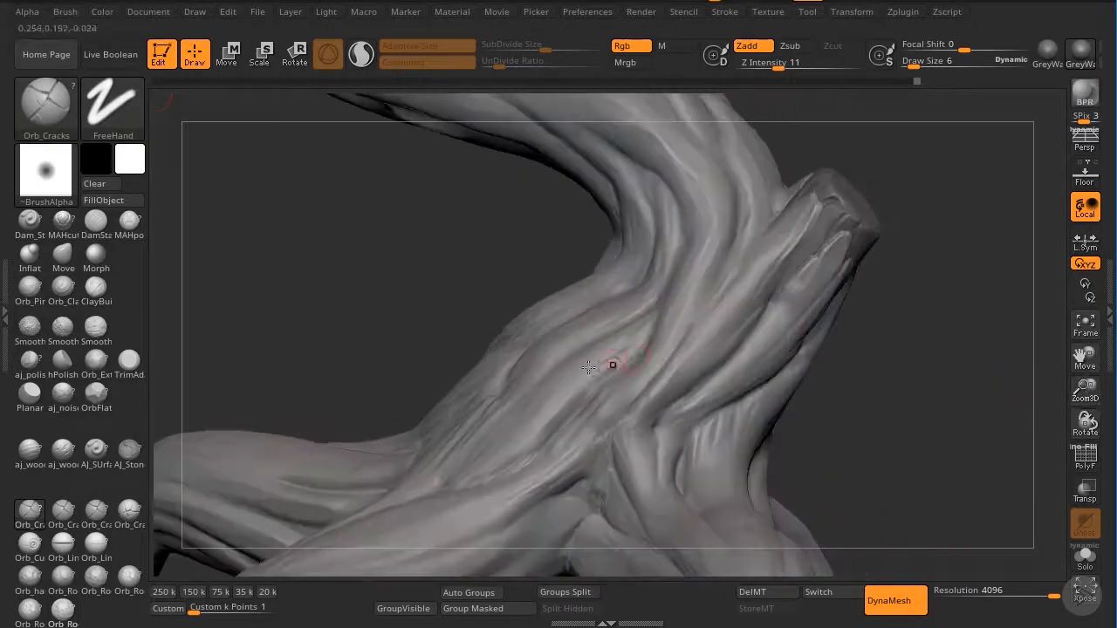
key("shift")
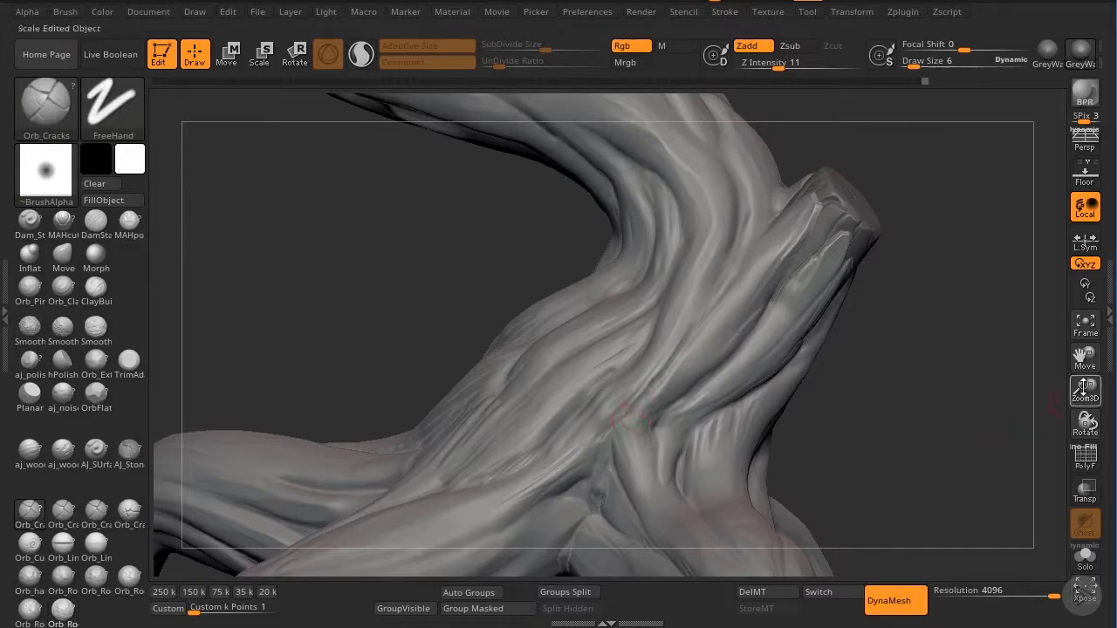
Reduce the brush Draw Size to 5 and then 4, and carve finer cracks along the lower trunk ridges.
left_click_drag(1084, 391, 1082, 320)
left_click_drag(990, 327, 1079, 533)
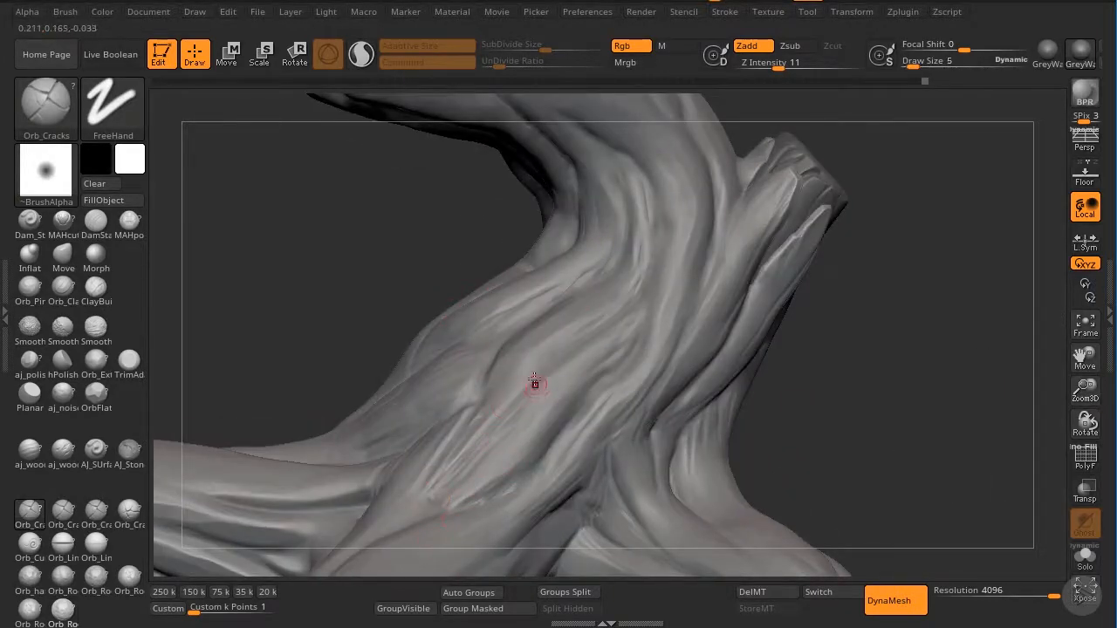
left_click_drag(816, 417, 781, 414)
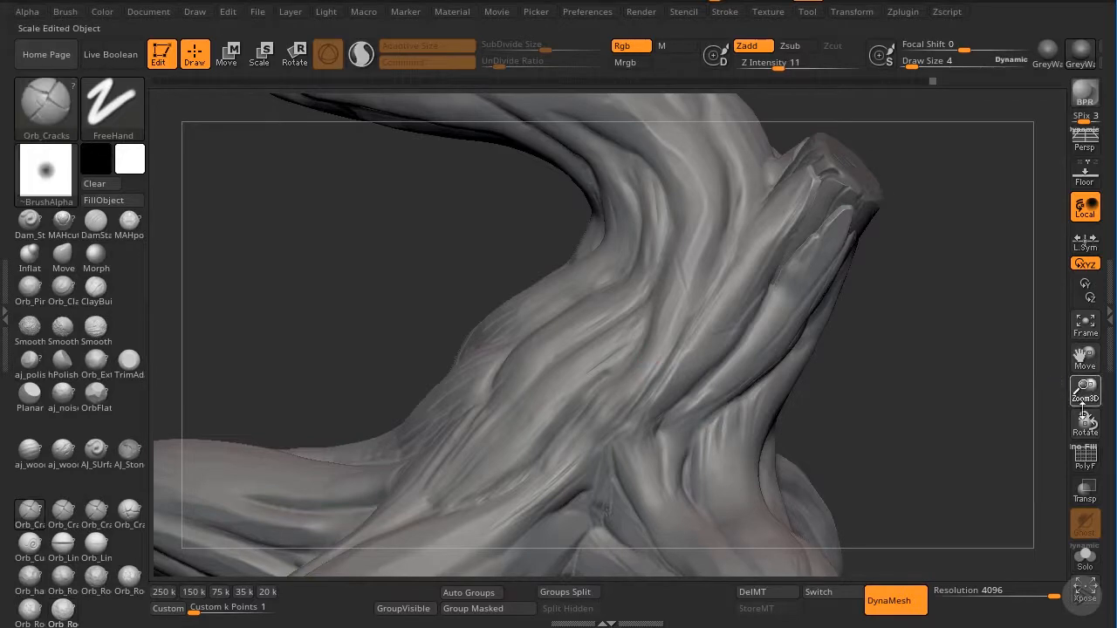
Try carving a short crack across the bark ridge below the cut stump, undoing the strokes.
left_click_drag(1083, 392, 1082, 426)
left_click_drag(686, 341, 727, 336)
left_click_drag(1085, 393, 1085, 385)
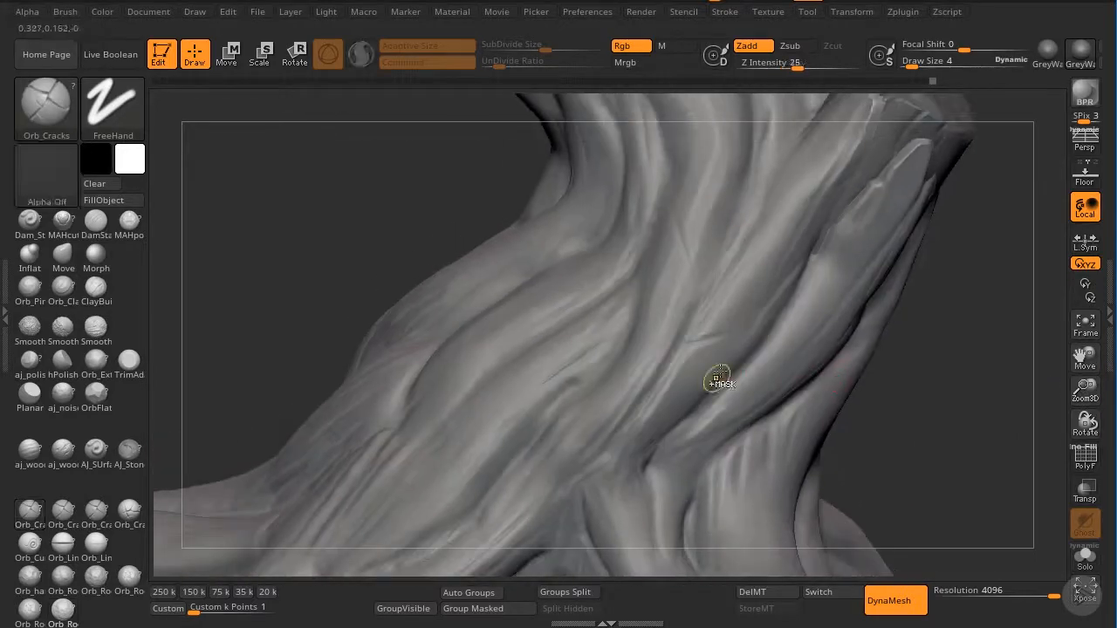
key("ctrl+z")
left_click_drag(679, 351, 727, 344)
left_click_drag(1072, 395, 1073, 412)
key("ctrl+z")
Set Z Intensity to 21 and Draw Size to 2, and carve a short crack across the ridge below the cut stump.
left_click_drag(786, 69, 795, 67)
mouse_move(697, 312)
left_mouse_down()
mouse_move(712, 339)
mouse_move(719, 331)
left_mouse_up()
key("ctrl+z")
left_click_drag(1081, 387, 1079, 374)
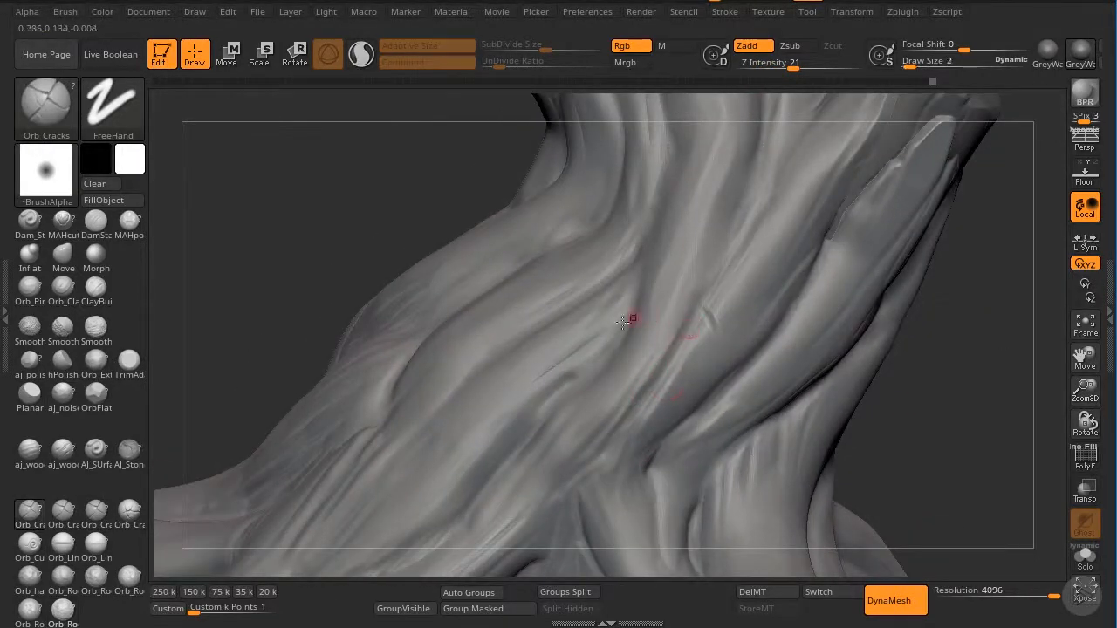
mouse_move(1082, 389)
left_mouse_down()
mouse_move(1057, 375)
mouse_move(1083, 412)
left_mouse_up()
left_click_drag(885, 469, 829, 452)
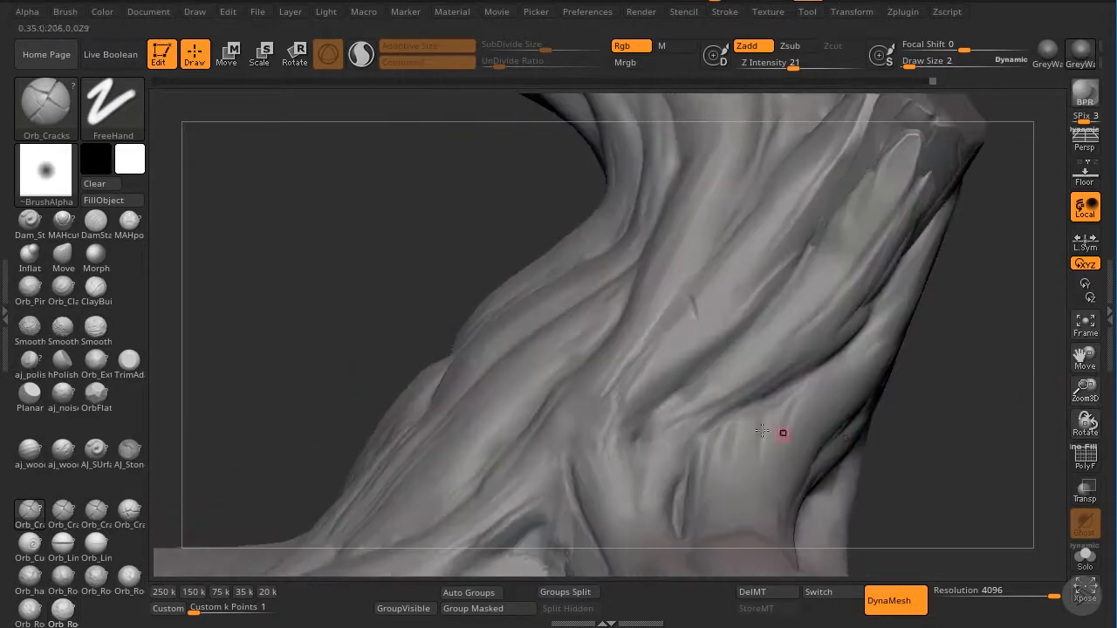
Switch to the Orb_Slash_1 brush and stamp short slashes across the lower trunk ridges, lowering Z Intensity to 12.
mouse_move(1084, 392)
left_mouse_down()
mouse_move(1059, 377)
mouse_move(953, 384)
left_mouse_up()
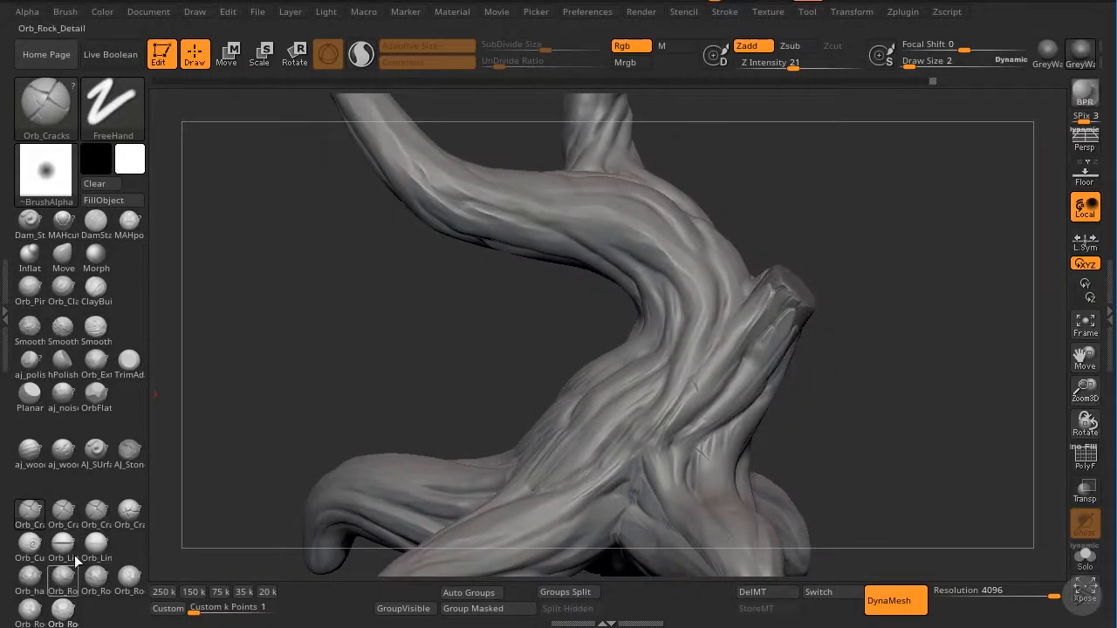
left_click(48, 105)
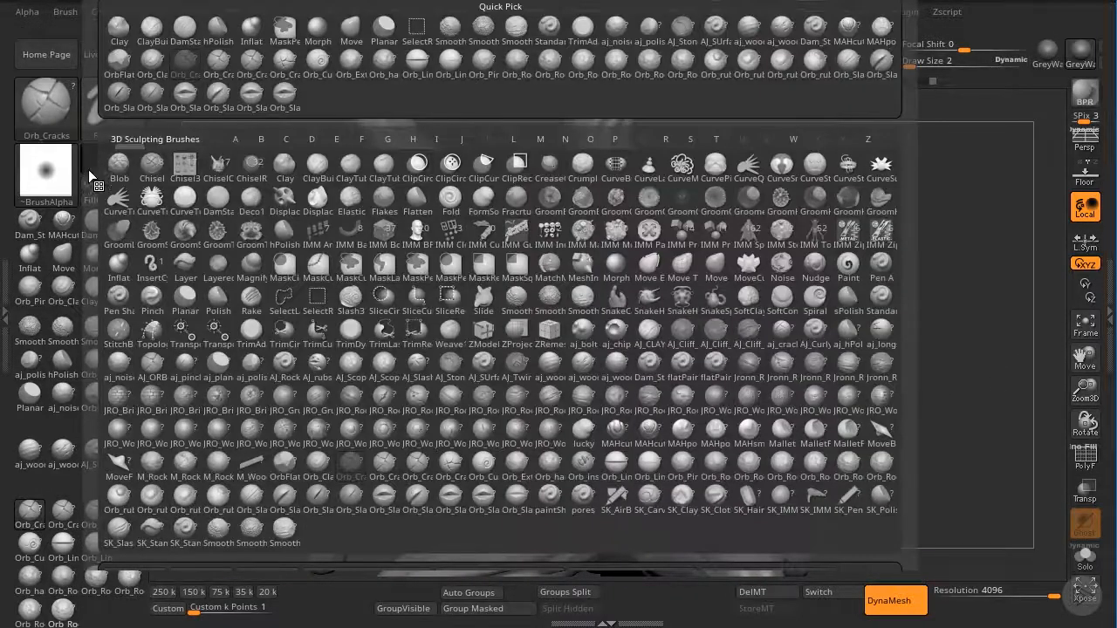
left_click(422, 498)
left_click_drag(1085, 392, 550, 412)
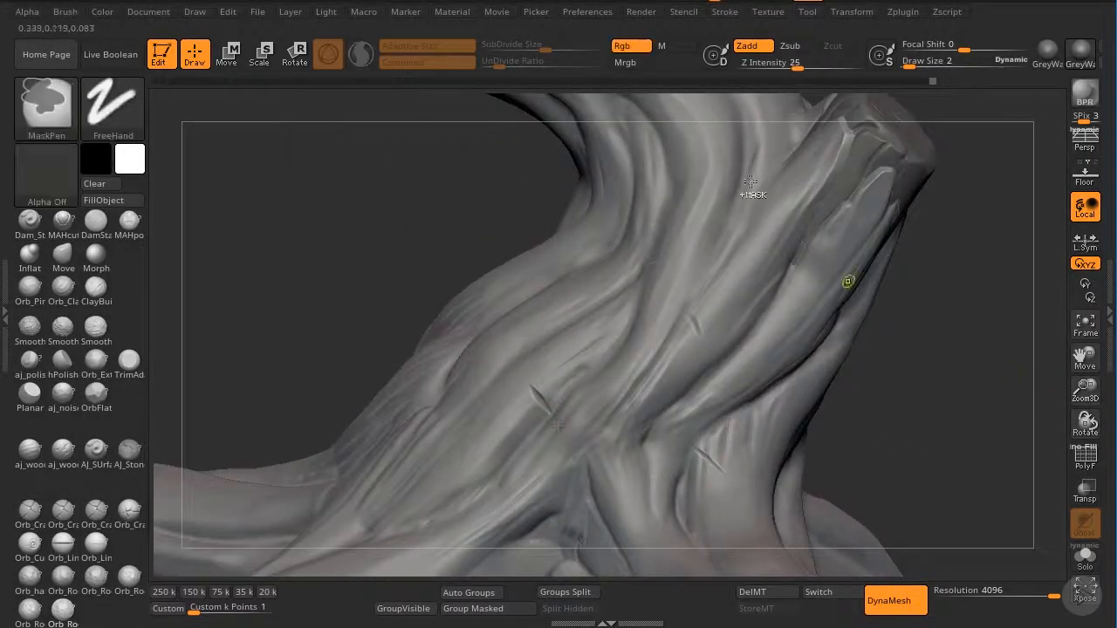
left_click_drag(796, 64, 779, 64)
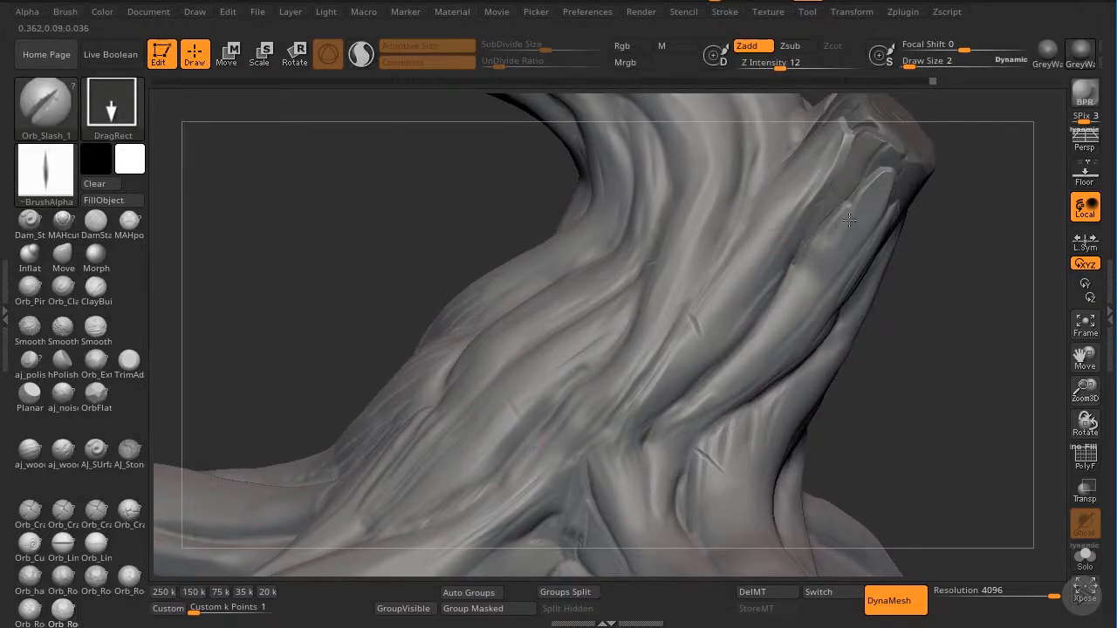
Stamp small Orb_Slash_1 cuts across the bark ridges of the cut stump and check the tree from several angles.
left_click_drag(1051, 370, 966, 320, "alt")
left_click_drag(1085, 390, 1085, 427)
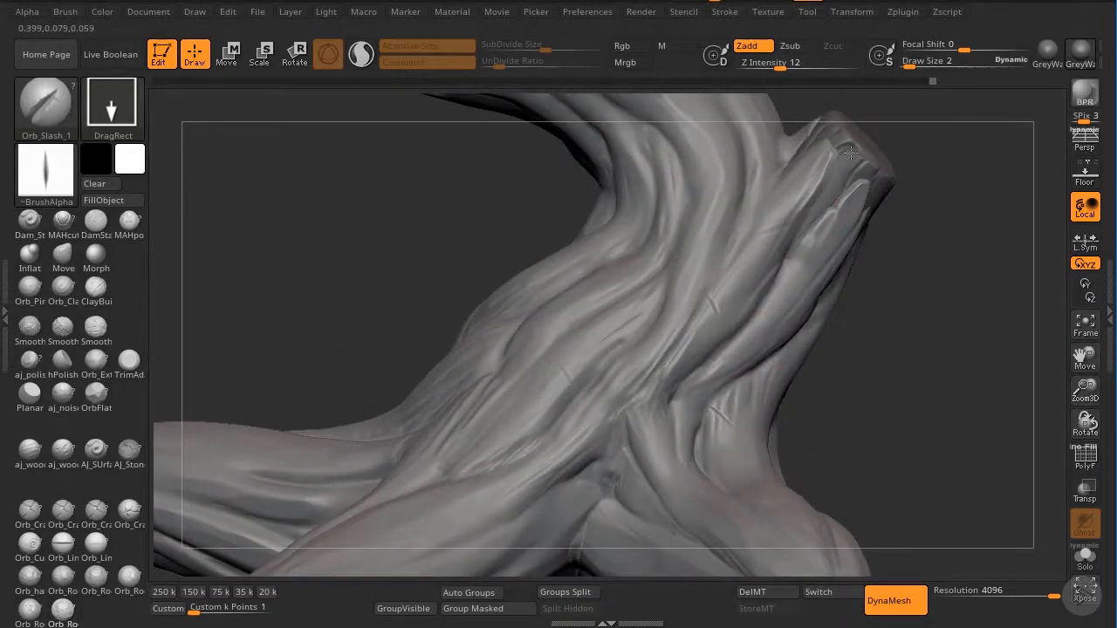
left_click_drag(949, 279, 873, 320)
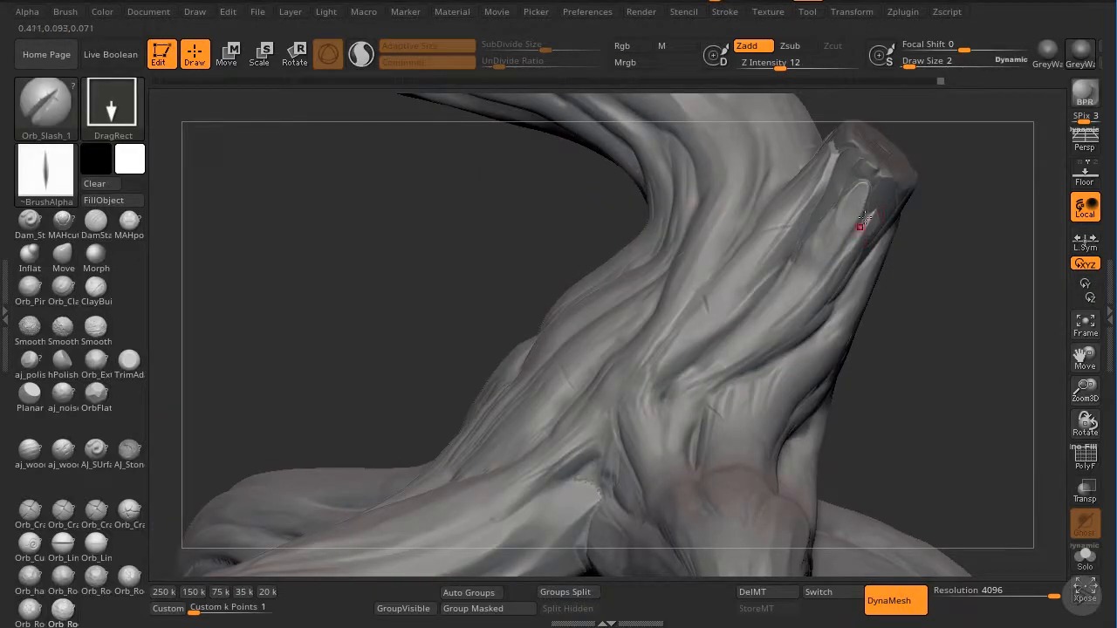
left_click_drag(1085, 390, 997, 367)
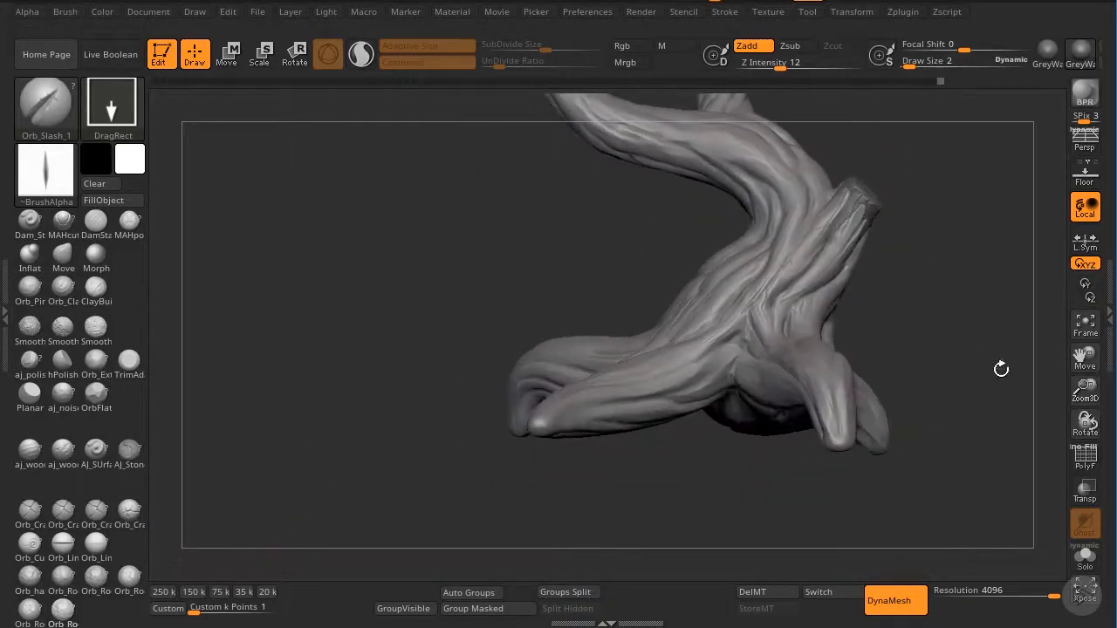
left_click_drag(1079, 393, 940, 392)
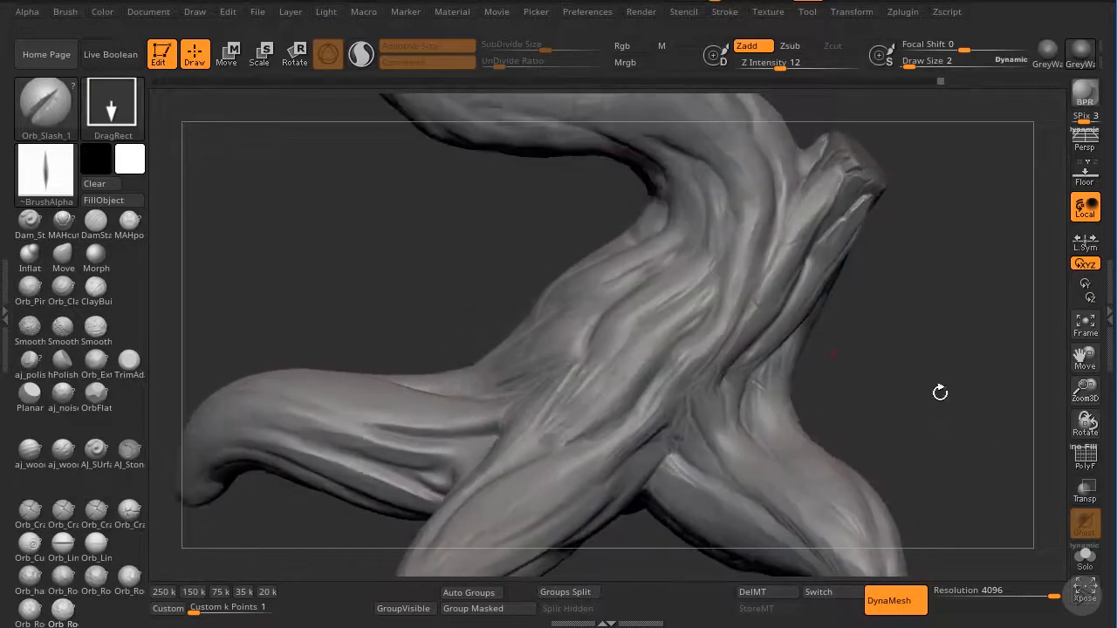
Return to the Orb_Cracks brush and carve thin cracks across the mid-trunk ridges, reducing Draw Size from 4 to 1.
left_click(30, 515)
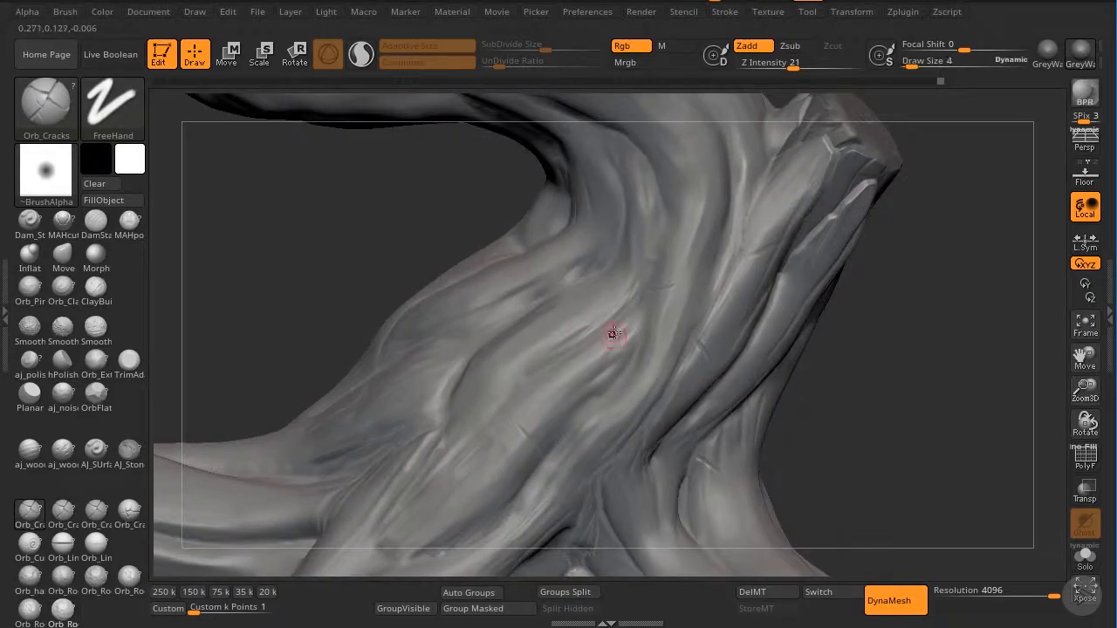
left_click_drag(843, 442, 838, 384)
mouse_move(1054, 381)
left_mouse_down()
mouse_move(968, 374)
mouse_move(1030, 377)
mouse_move(1022, 414)
mouse_move(851, 439)
left_mouse_up()
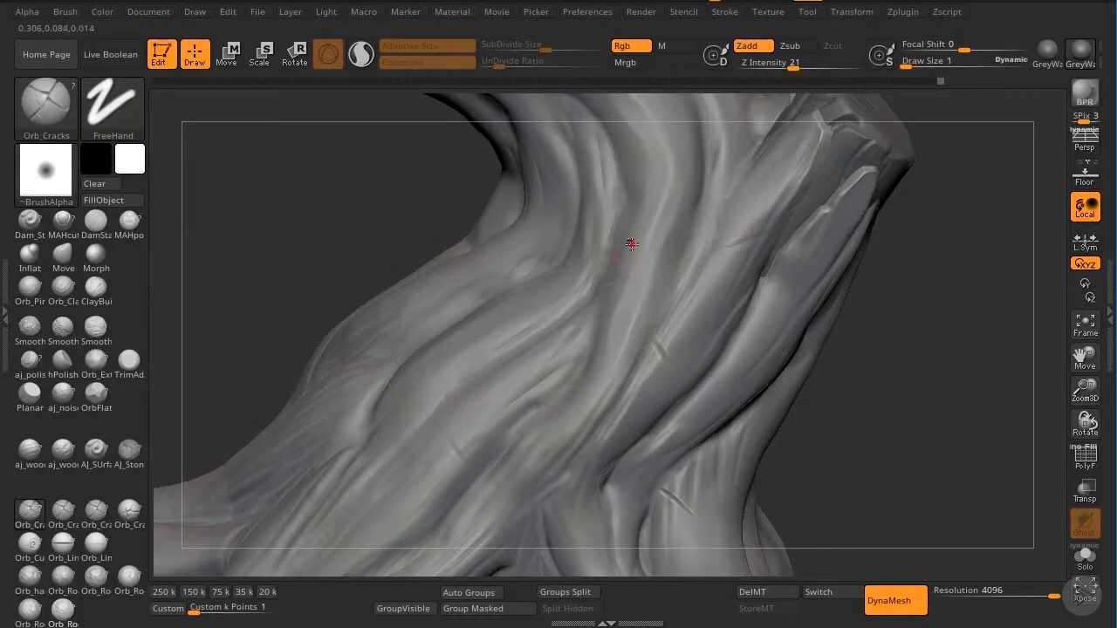
Turn on perspective view and set the Orb_Cracks brush to Draw Size 6 and Z Intensity 14.
key("p")
key("s")
key("u")
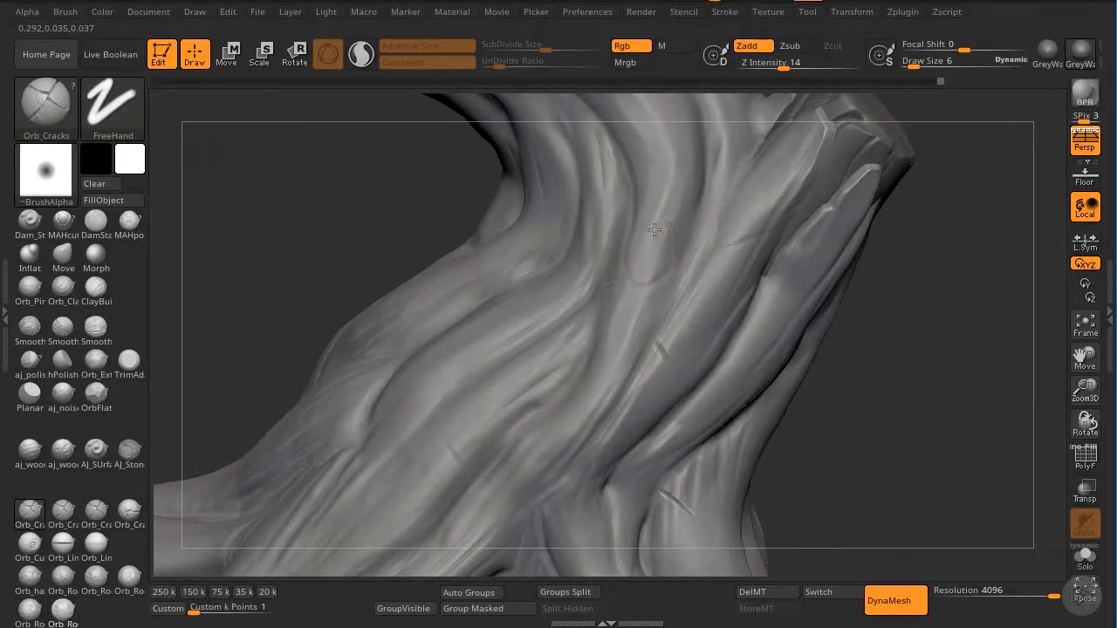
Examine the carved cracks and slashes on the trunk, stump and roots up close and from several angles.
mouse_move(1084, 390)
left_mouse_down()
mouse_move(999, 365)
mouse_move(1031, 368)
mouse_move(1039, 358)
mouse_move(992, 332)
mouse_move(655, 227)
left_mouse_up()
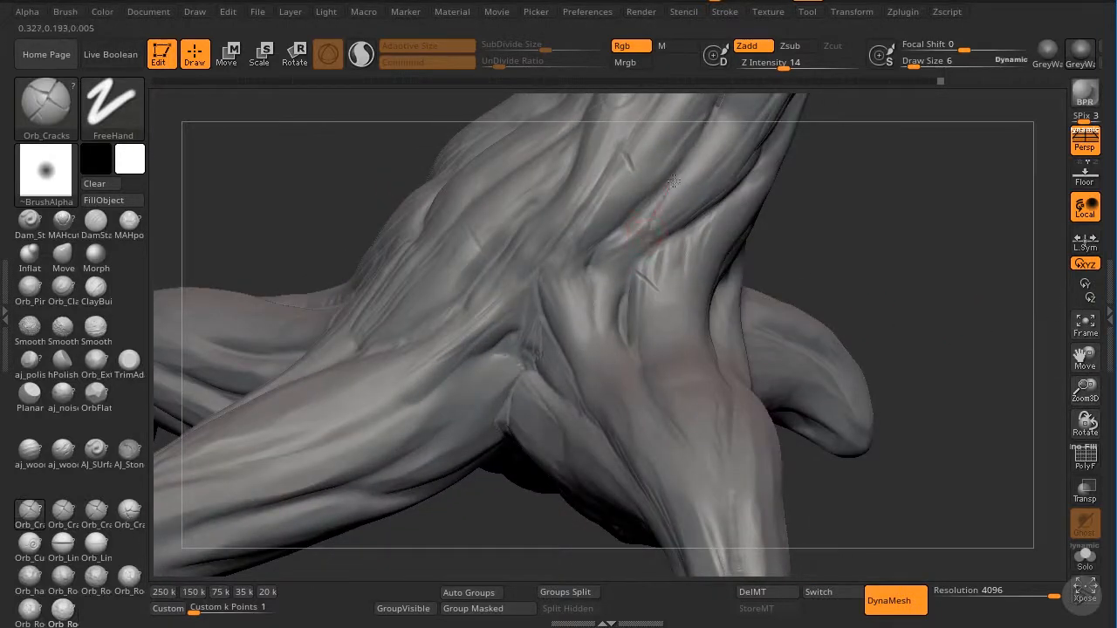
mouse_move(1085, 391)
left_mouse_down()
mouse_move(1022, 322)
mouse_move(967, 307)
left_mouse_up()
mouse_move(1085, 390)
left_mouse_down()
mouse_move(1089, 464)
mouse_move(1033, 449)
left_mouse_up()
mouse_move(1085, 358)
left_mouse_down()
mouse_move(987, 389)
mouse_move(985, 417)
mouse_move(948, 406)
mouse_move(966, 372)
mouse_move(991, 374)
left_mouse_up()
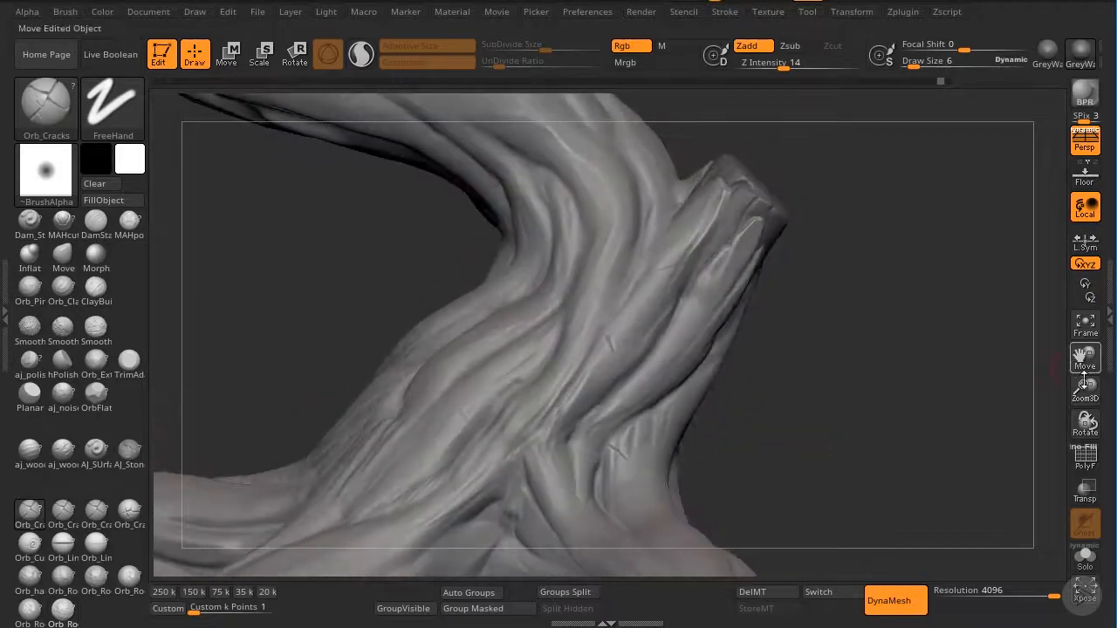
left_click_drag(1085, 390, 767, 349)
left_click_drag(819, 373, 874, 385)
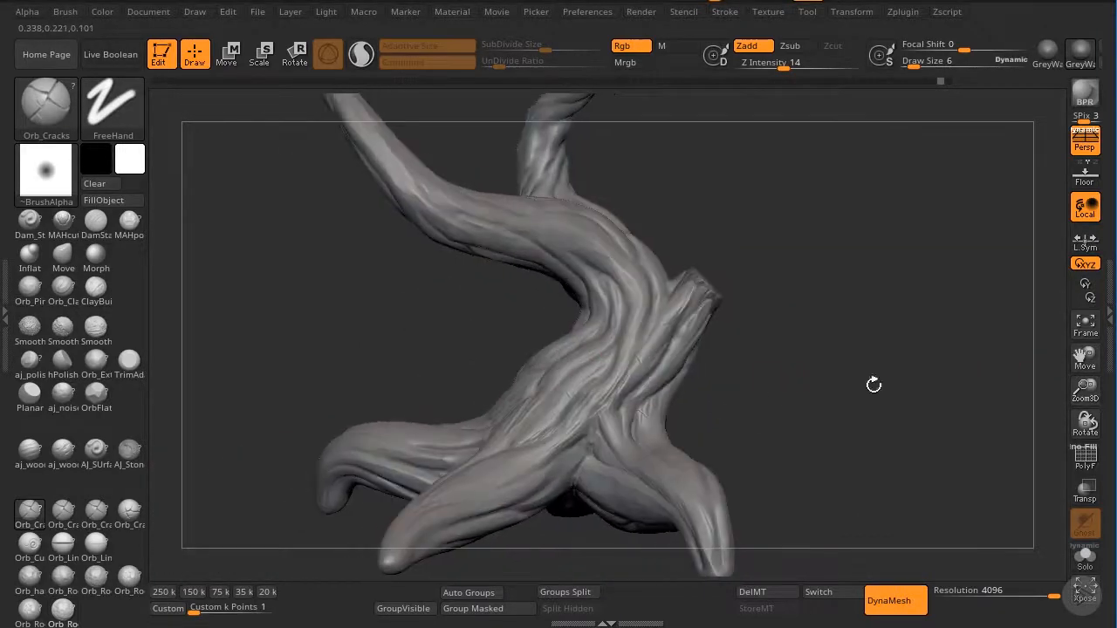
mouse_move(1084, 390)
left_mouse_down()
mouse_move(995, 439)
mouse_move(890, 398)
left_mouse_up()
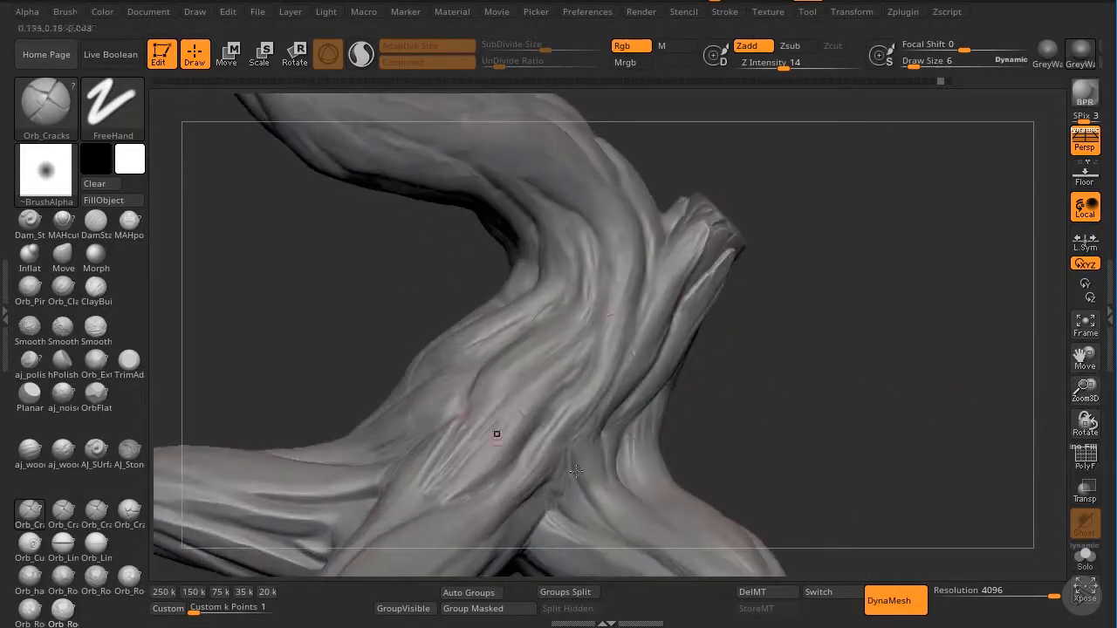
left_click_drag(346, 330, 353, 382)
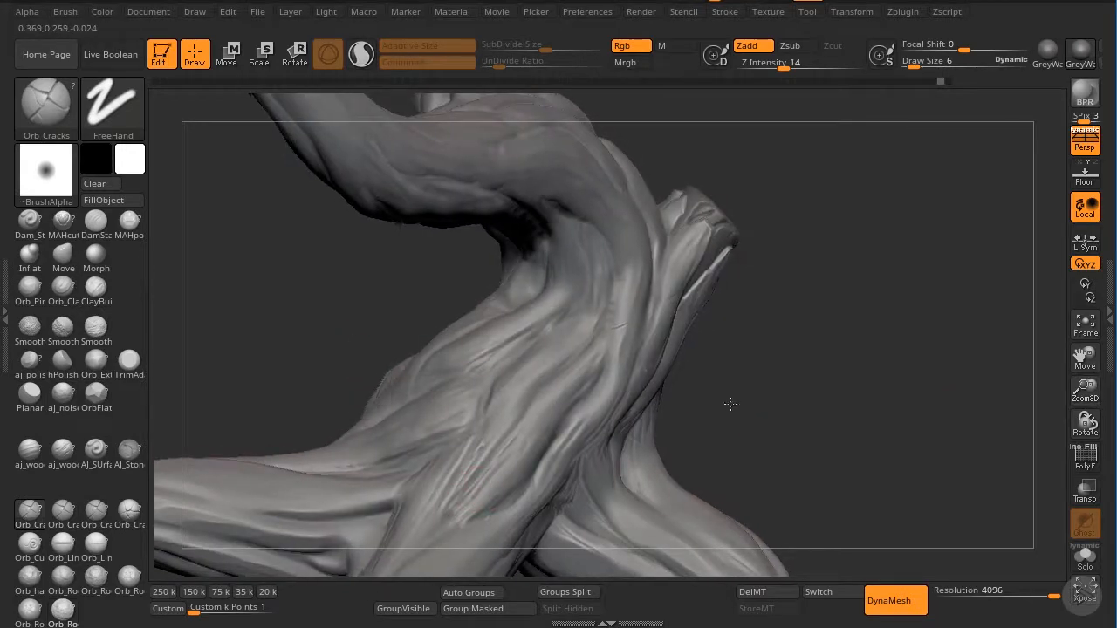
left_click_drag(729, 404, 668, 414)
left_click_drag(793, 409, 799, 438)
Switch to the Morph brush and set its Z Intensity to 10 and Draw Size to 10 for softening the trunk detail.
left_click(95, 257)
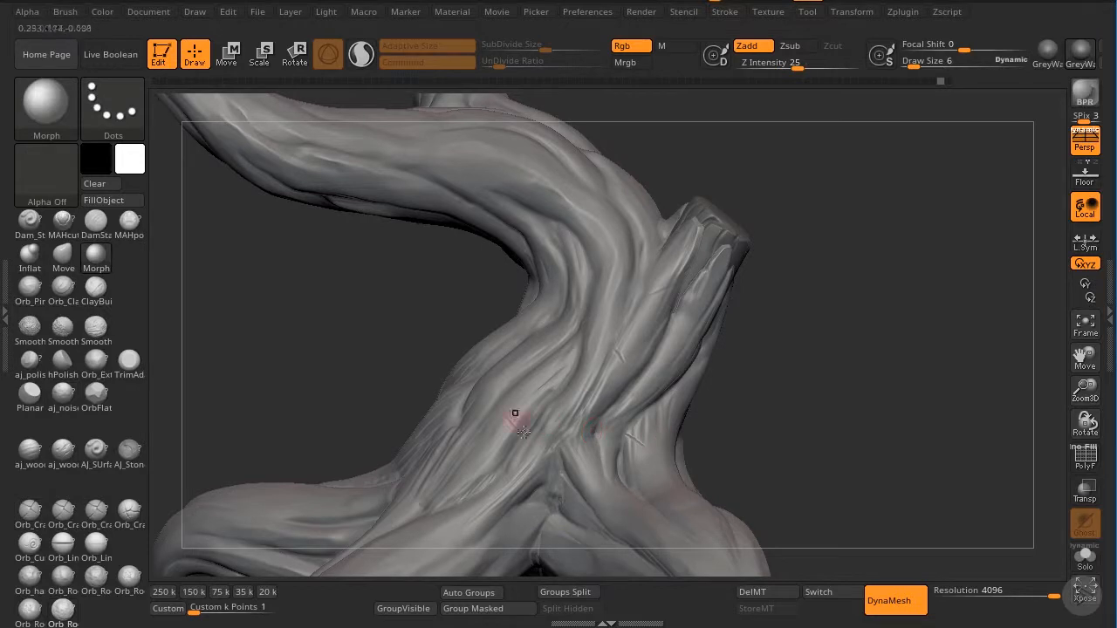
left_click_drag(596, 404, 584, 398)
left_click_drag(794, 63, 777, 58)
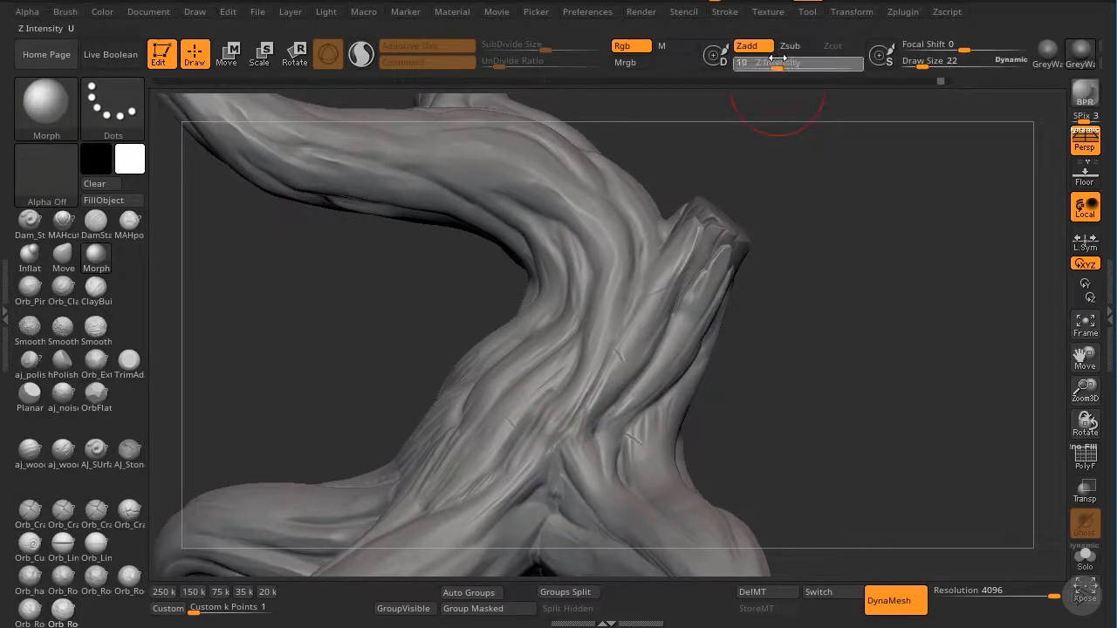
left_click_drag(793, 314, 838, 351)
mouse_move(1083, 353)
left_mouse_down()
mouse_move(1087, 373)
mouse_move(1037, 406)
mouse_move(1022, 398)
left_mouse_up()
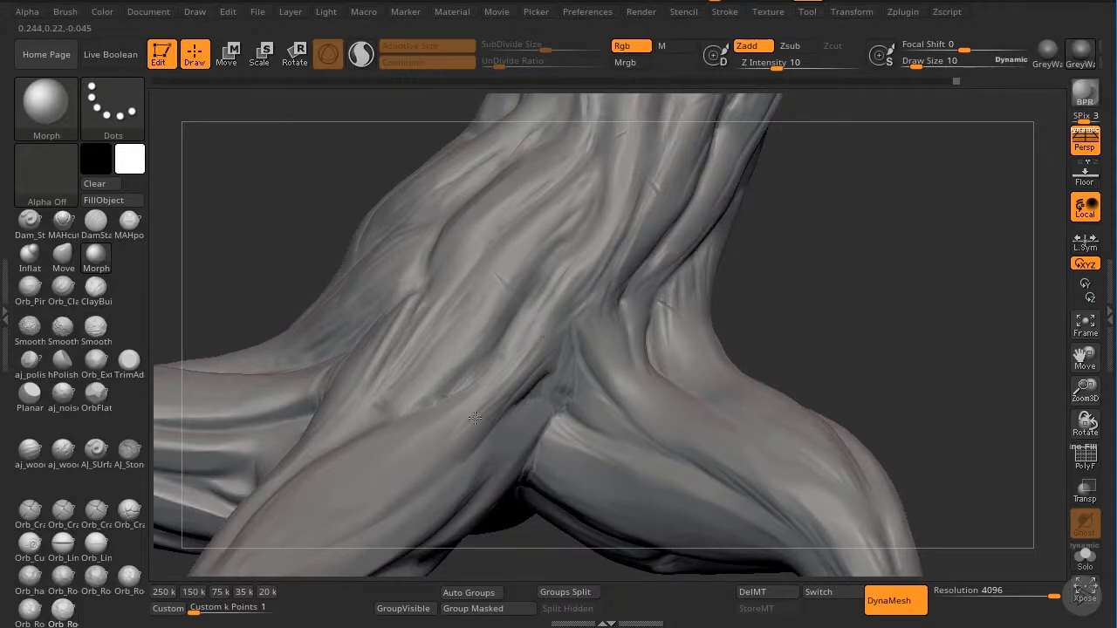
Soften the cracks and bark ridges along the middle and side of the trunk with light Morph brush strokes.
left_click_drag(1083, 393, 1077, 363)
left_click_drag(1084, 356, 1075, 424)
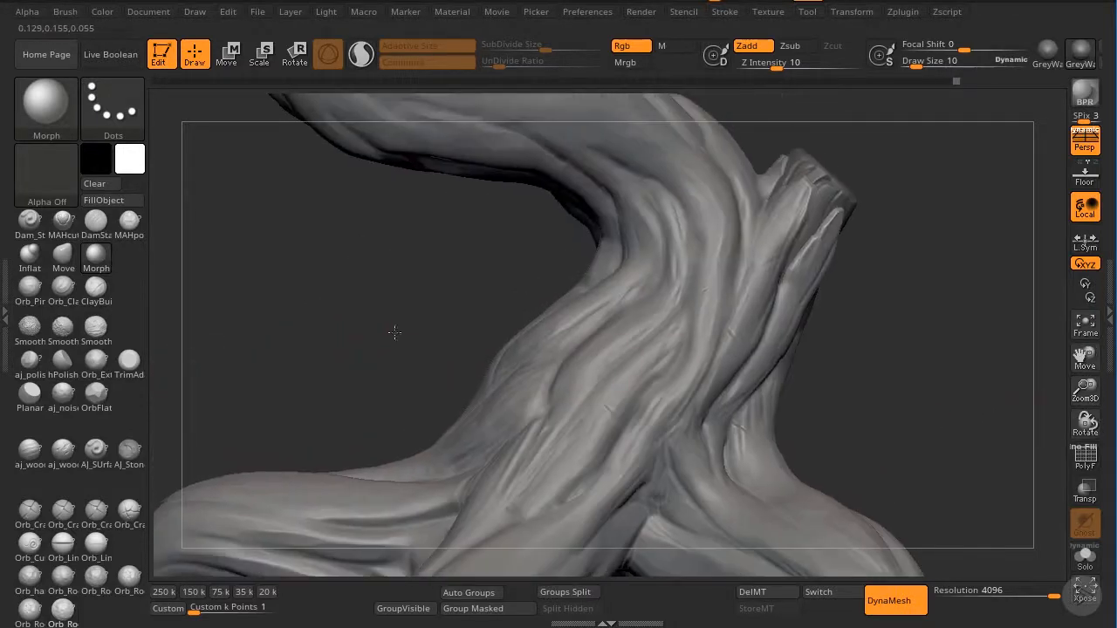
left_click_drag(393, 330, 467, 353)
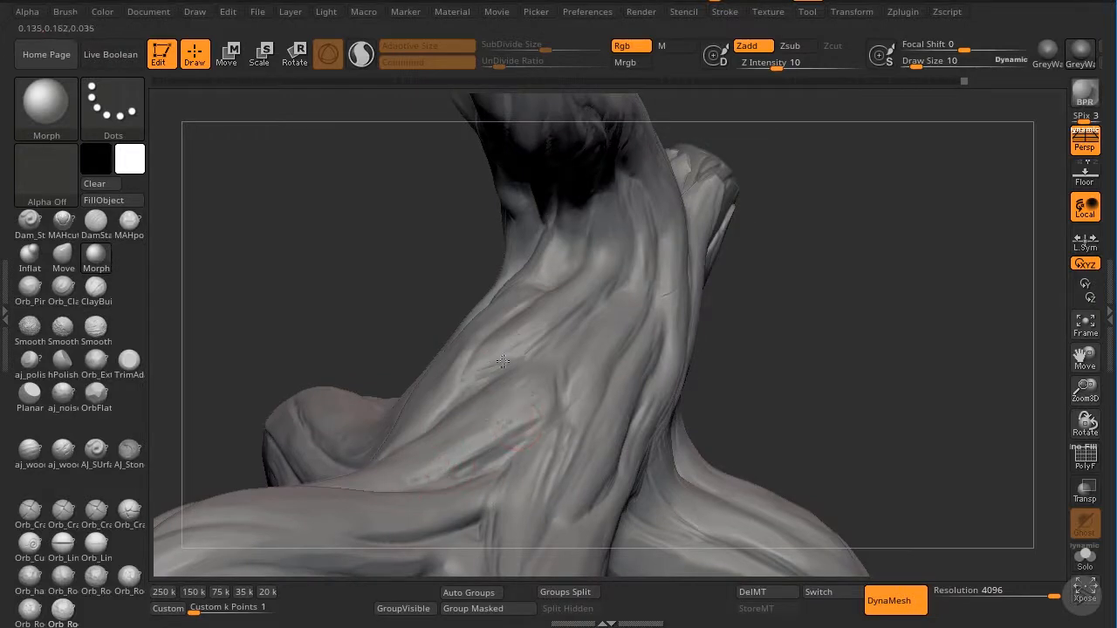
left_click_drag(830, 396, 748, 390)
left_click_drag(617, 341, 576, 393)
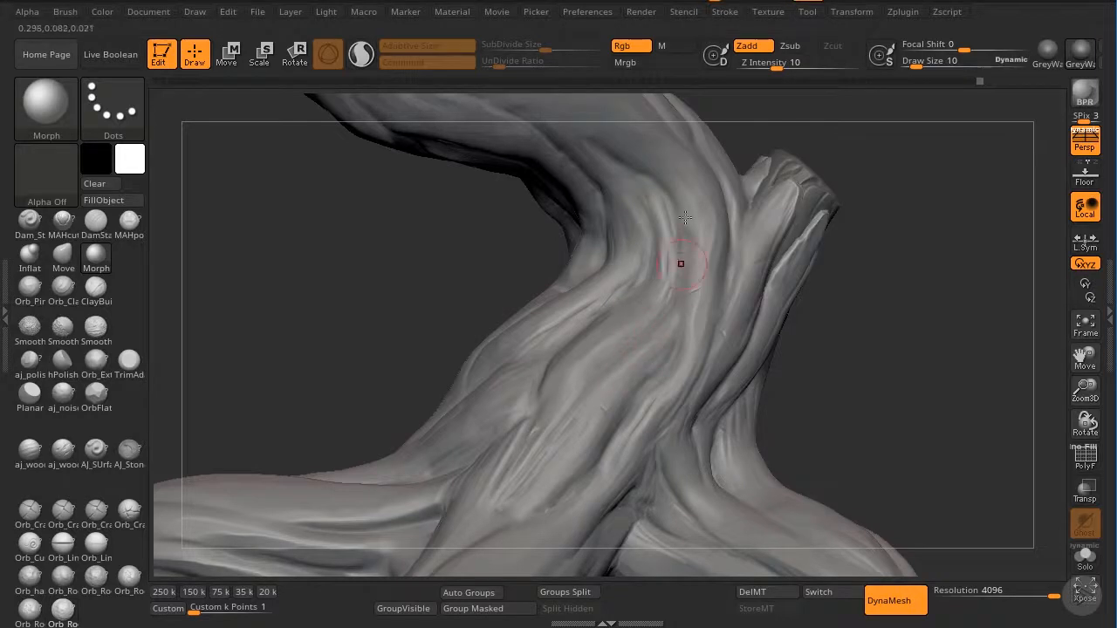
left_click_drag(685, 218, 663, 205)
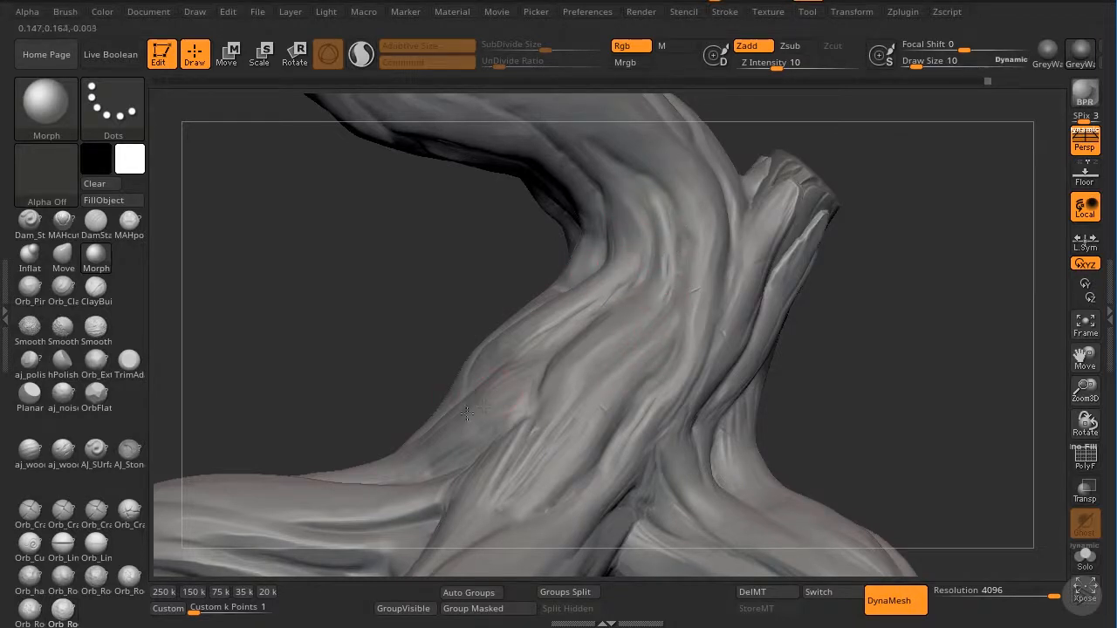
left_click_drag(467, 413, 506, 408)
Fade the bark detail on the lower trunk ridges and where the roots join the trunk with the Morph brush.
left_click_drag(1080, 391, 1059, 305)
left_click_drag(905, 392, 939, 412)
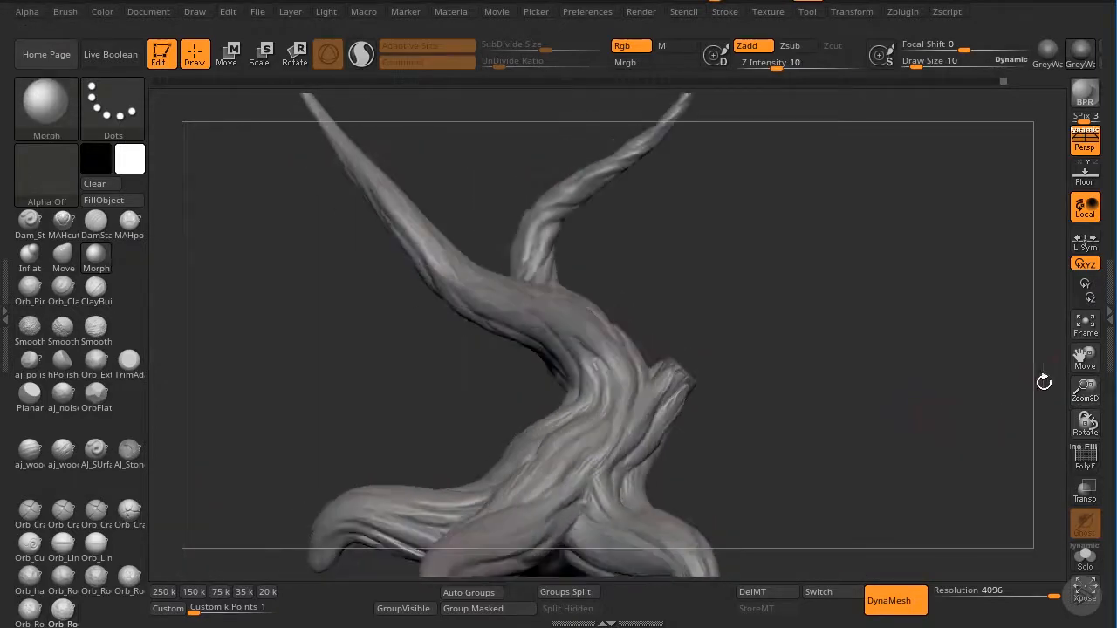
left_click_drag(1085, 391, 685, 432)
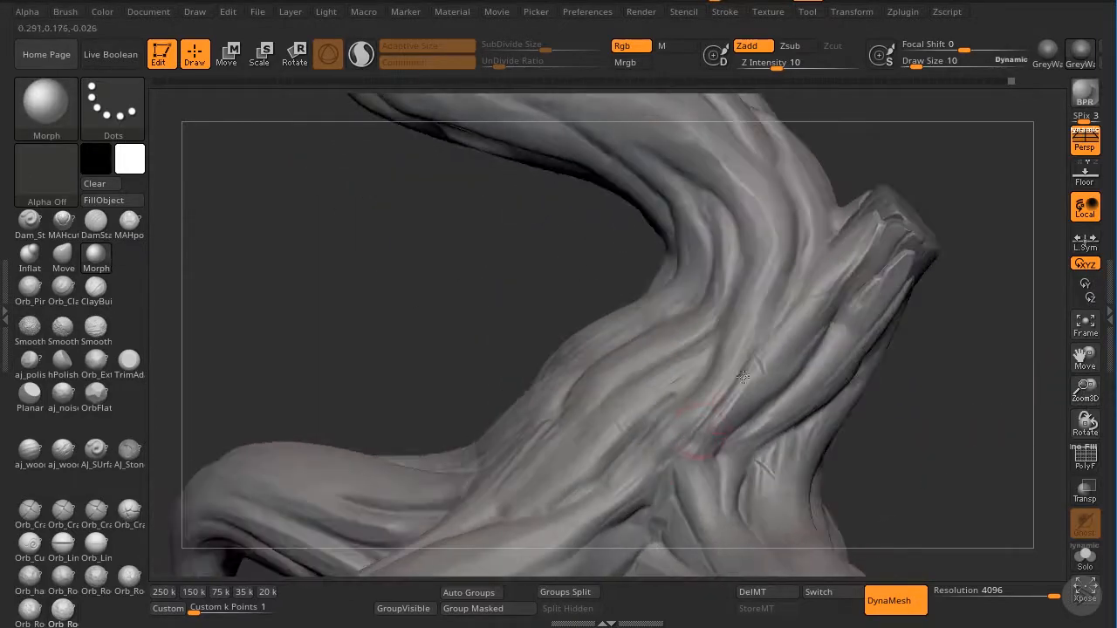
left_click_drag(743, 377, 672, 474)
left_click_drag(1082, 398, 1050, 237)
left_click_drag(970, 355, 847, 338)
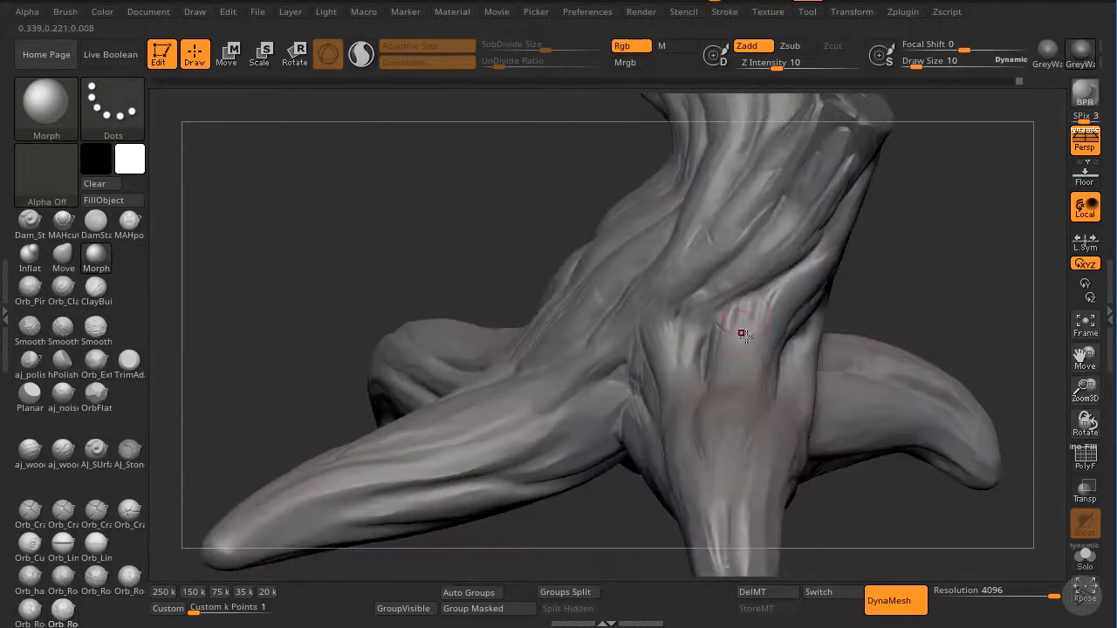
left_click_drag(783, 295, 773, 302)
left_click_drag(580, 520, 663, 349)
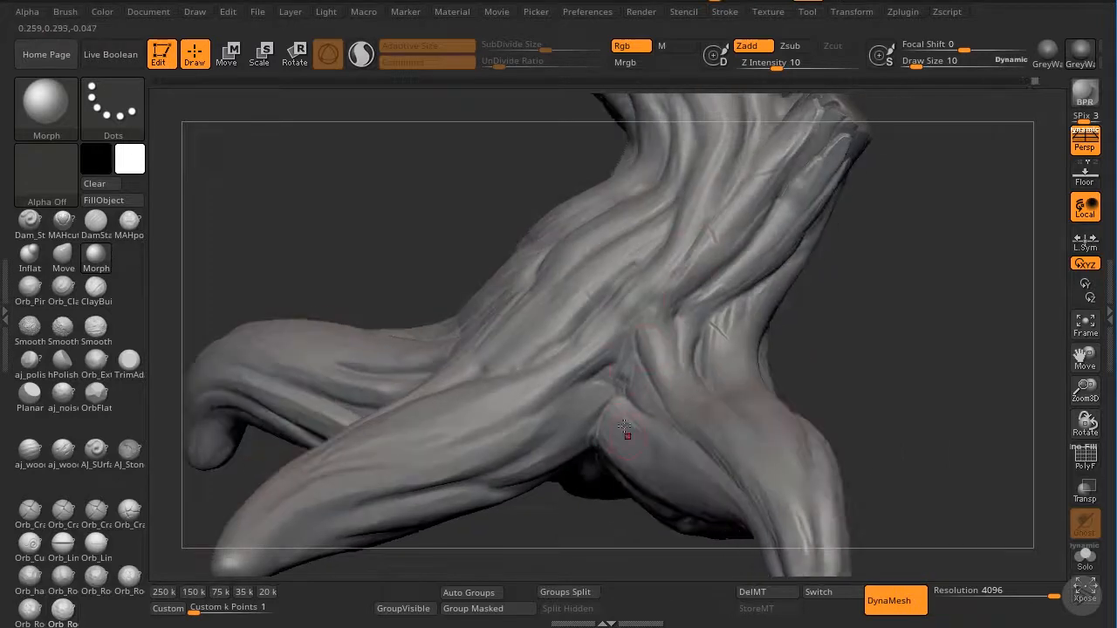
Preview the tree in the GreyWaxRender material from several angles and return to the previous grey material.
left_click(1053, 61)
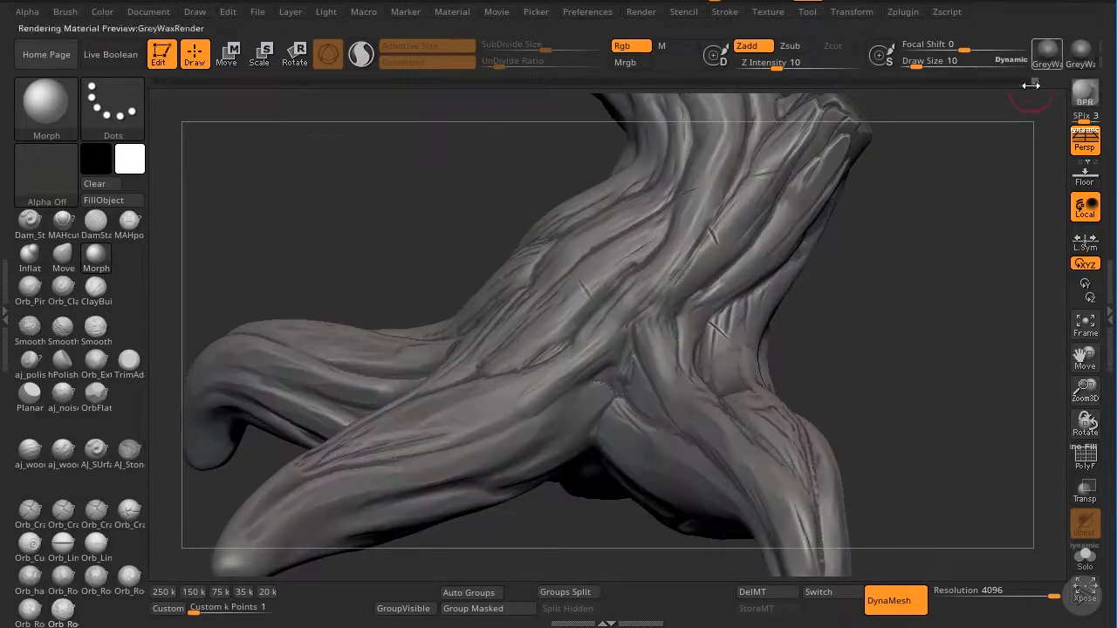
mouse_move(938, 307)
left_mouse_down()
mouse_move(915, 315)
mouse_move(987, 287)
left_mouse_up()
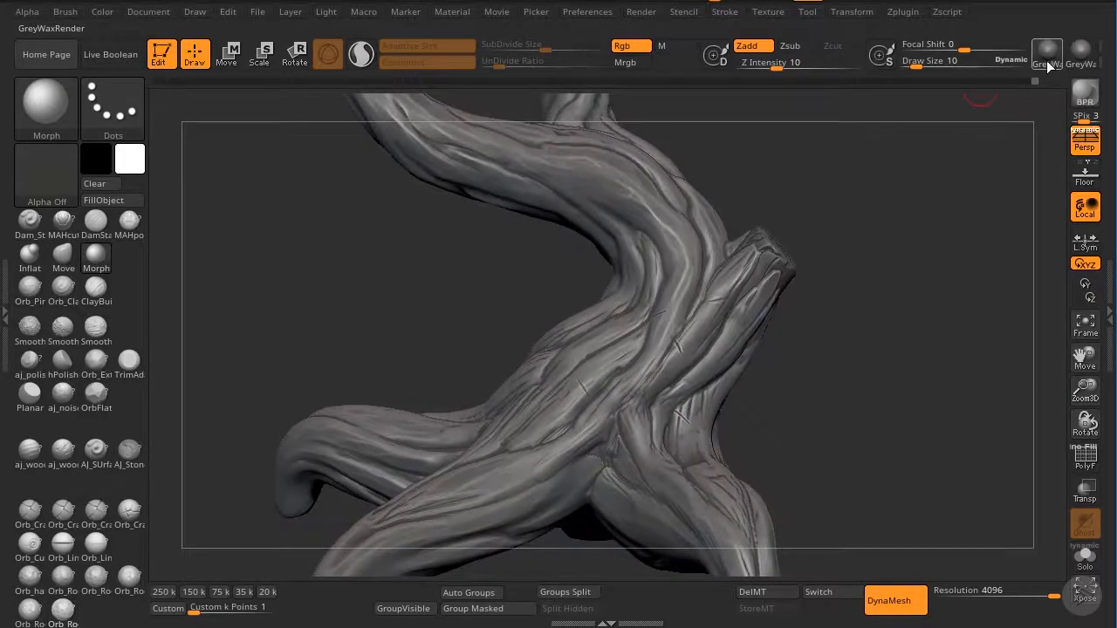
mouse_move(832, 361)
left_mouse_down()
mouse_move(818, 348)
mouse_move(850, 347)
mouse_move(860, 404)
mouse_move(846, 312)
mouse_move(850, 352)
mouse_move(745, 381)
left_mouse_up()
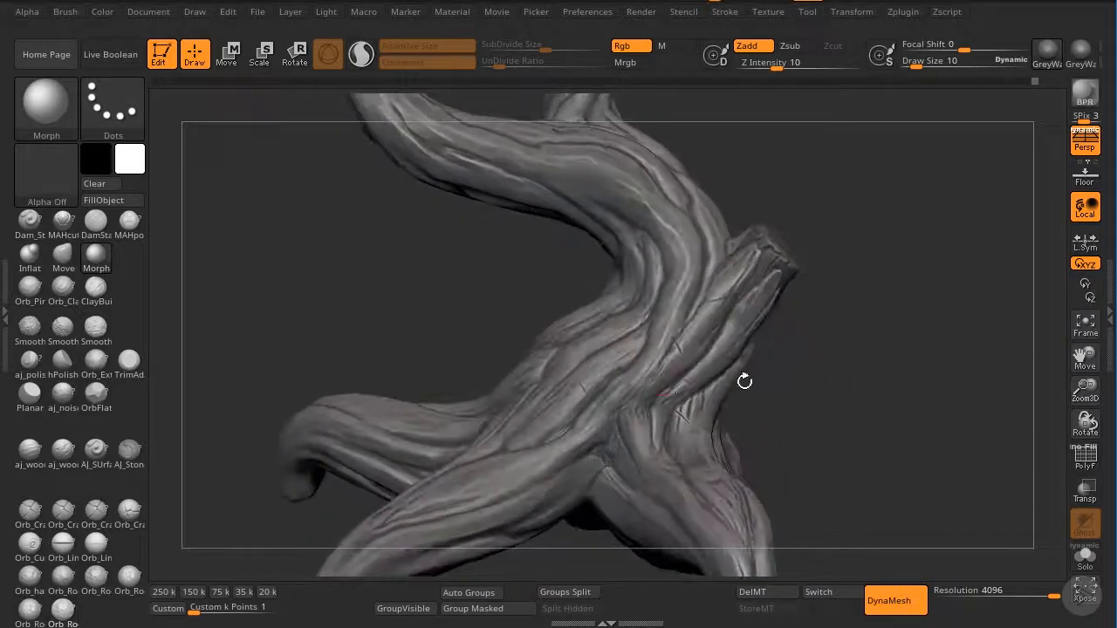
left_click_drag(811, 417, 613, 409)
left_click_drag(800, 423, 675, 244)
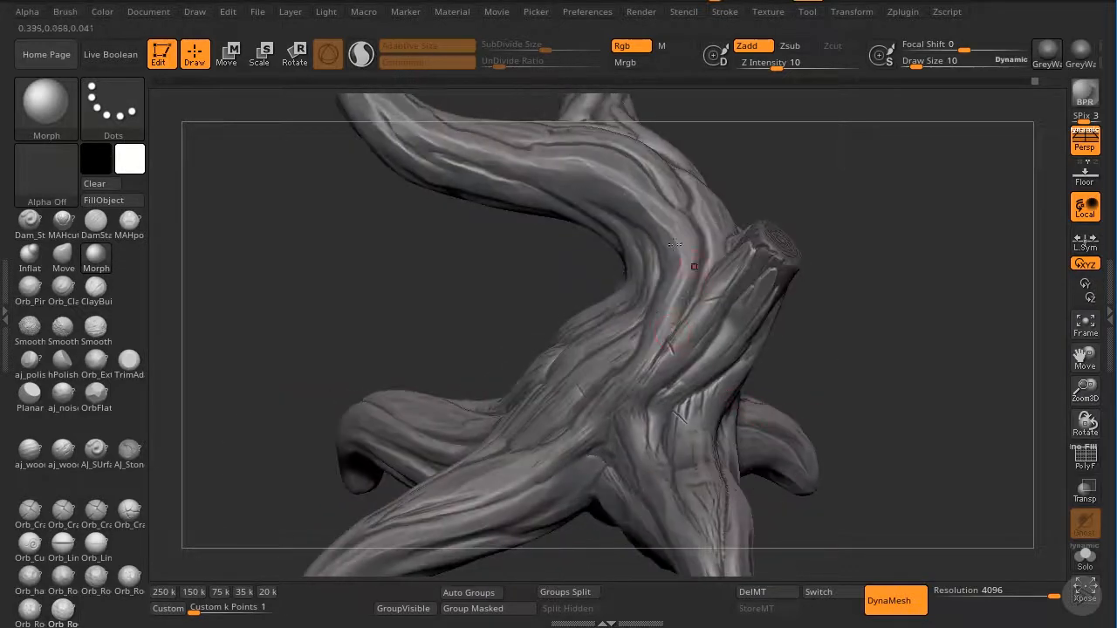
mouse_move(886, 384)
left_mouse_down()
mouse_move(860, 329)
mouse_move(893, 349)
mouse_move(879, 349)
left_mouse_up()
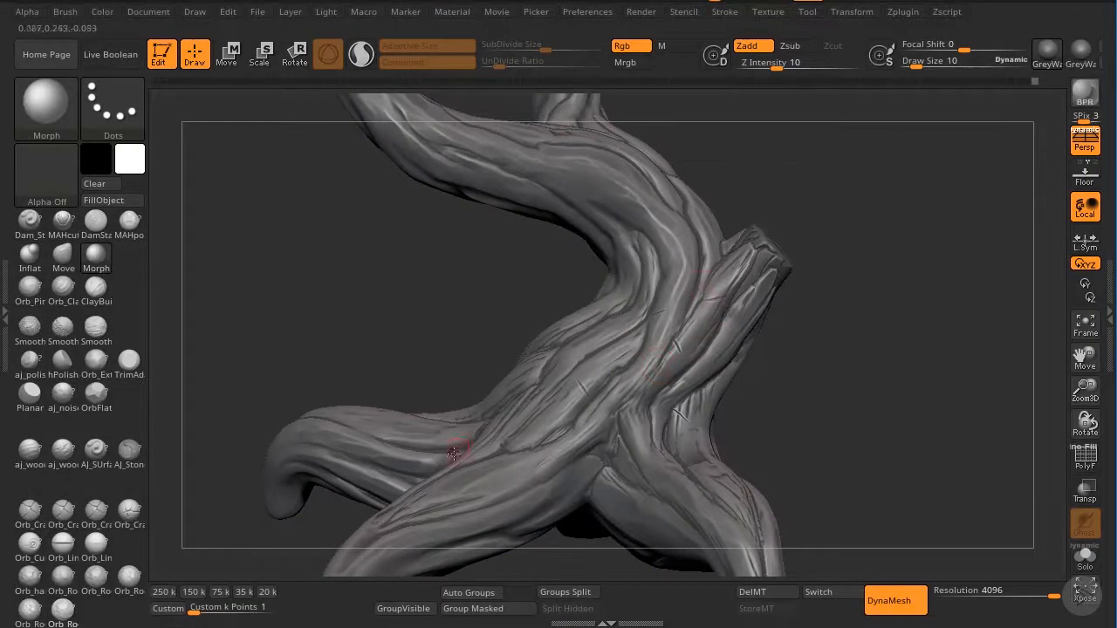
left_click_drag(454, 453, 600, 361)
left_click(1078, 53)
Fade the slash cuts on the trunk ridges below the stump with the Morph brush and check them from several angles.
left_click_drag(1083, 391, 1071, 467)
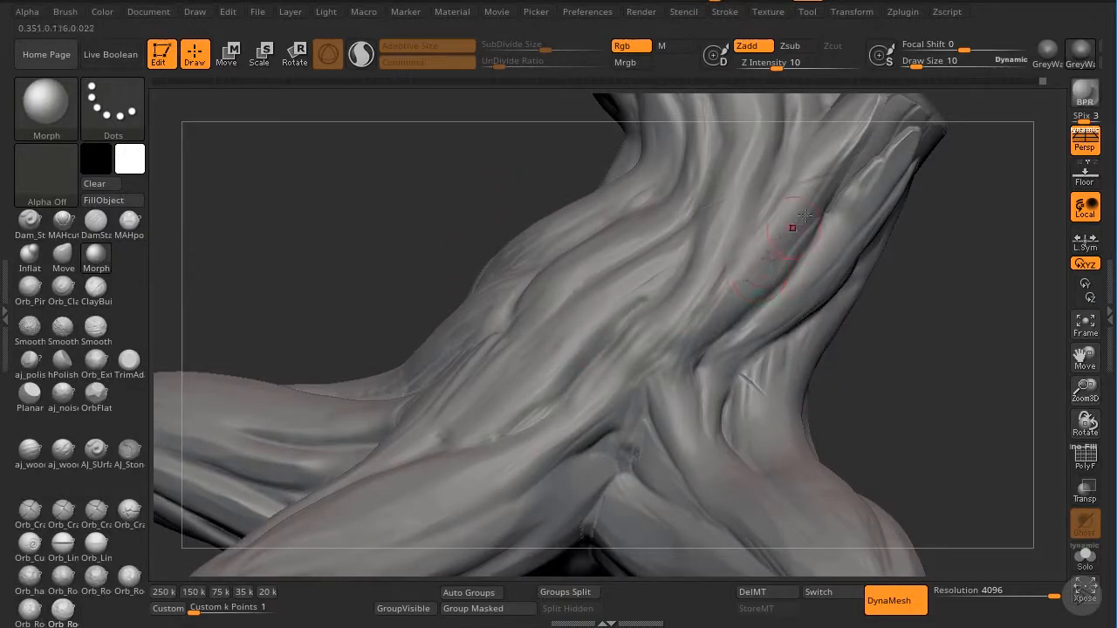
left_click_drag(1084, 391, 1082, 429)
left_click_drag(1083, 358, 1029, 406)
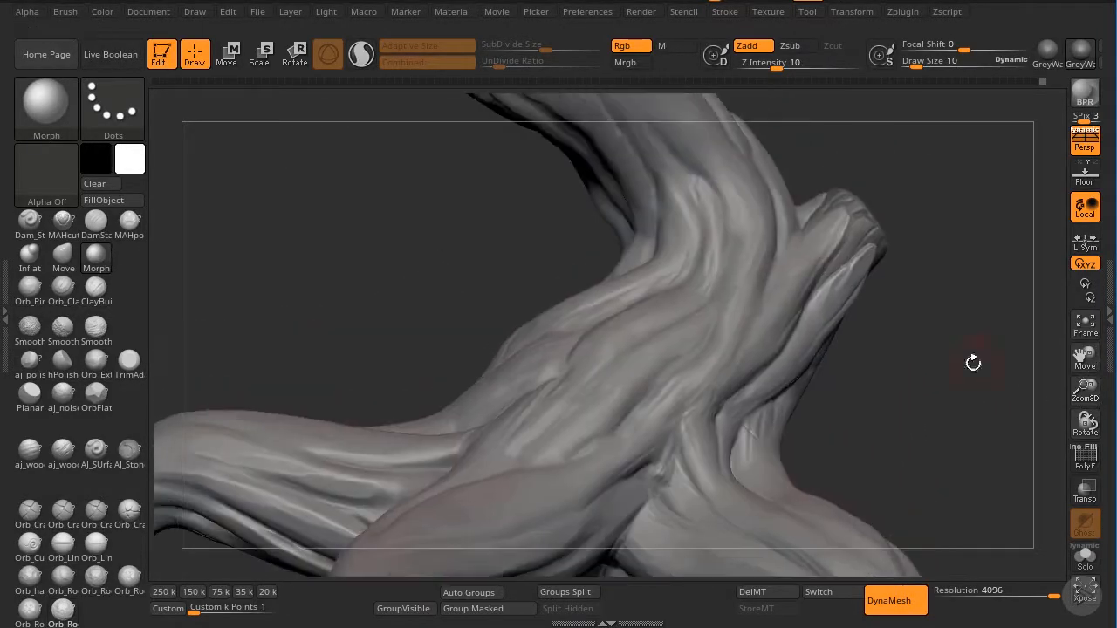
left_click_drag(972, 364, 881, 384)
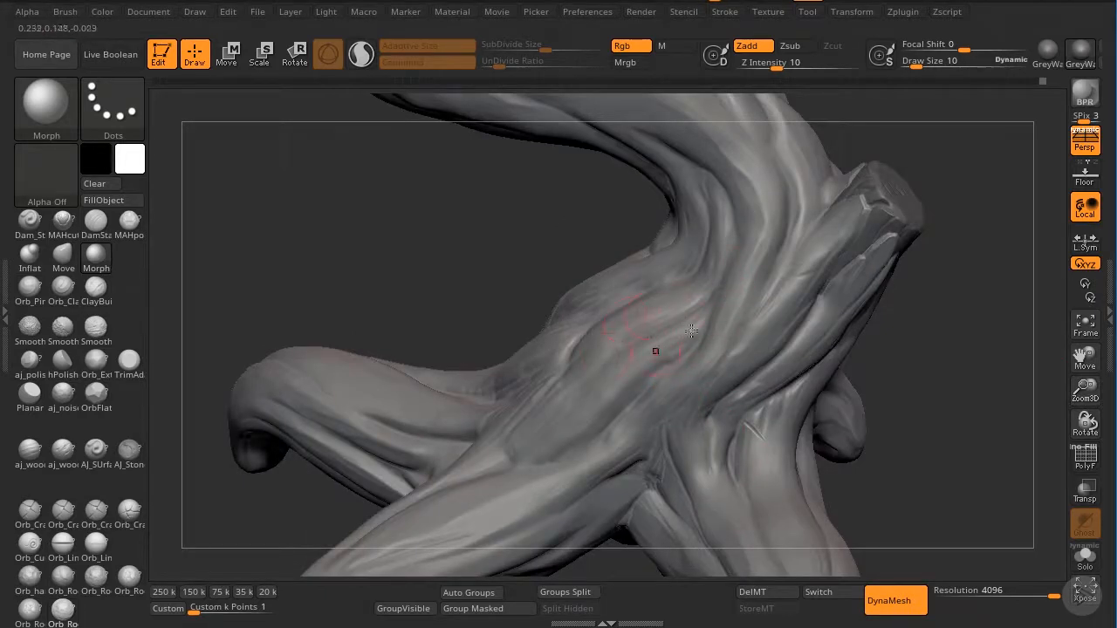
left_click_drag(937, 452, 889, 362)
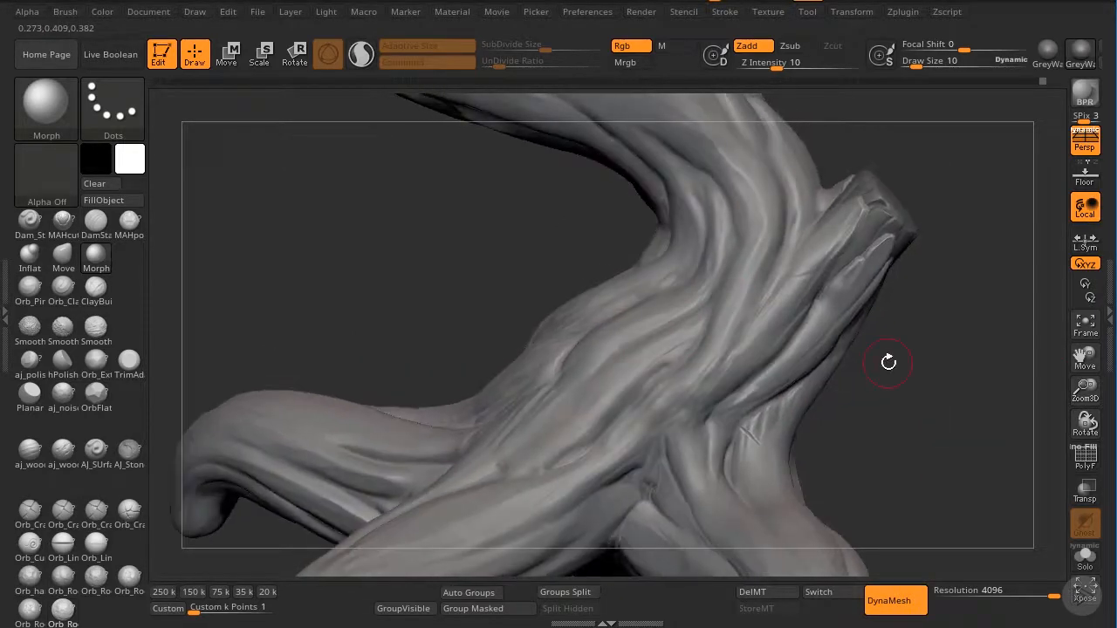